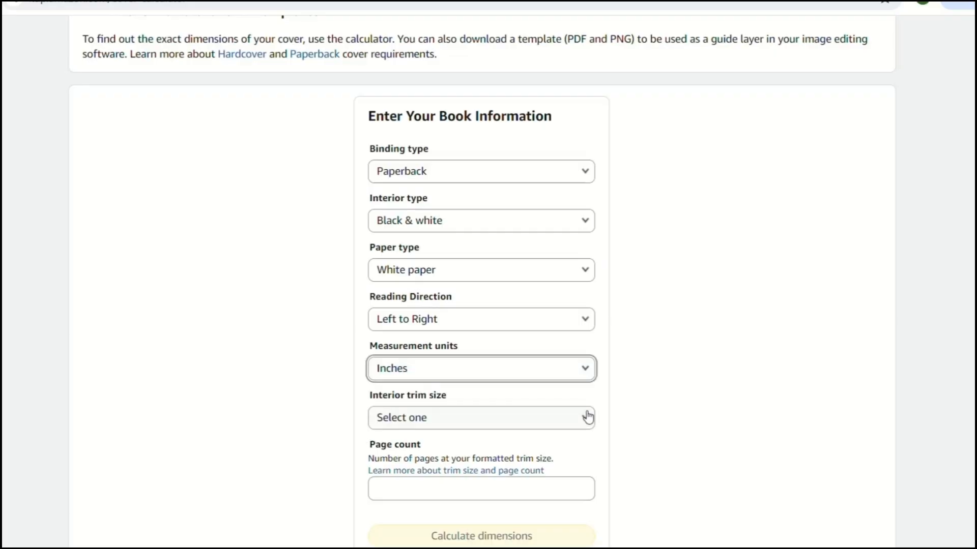
Step: Calculate the paperback cover dimensions for an 8.5 x 8.5 in interior trim size and a page count of 54
click(585, 418)
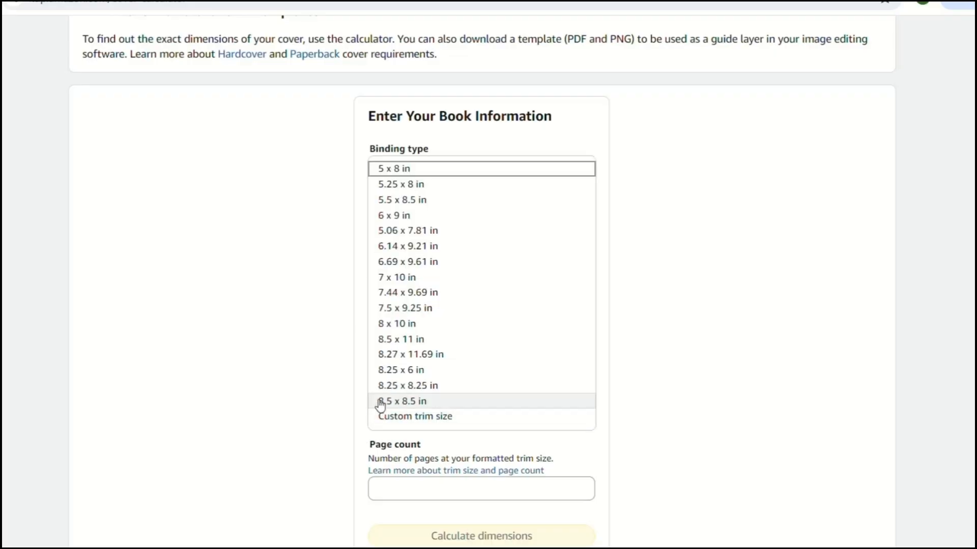
click(415, 402)
scroll(415, 402, down, 4)
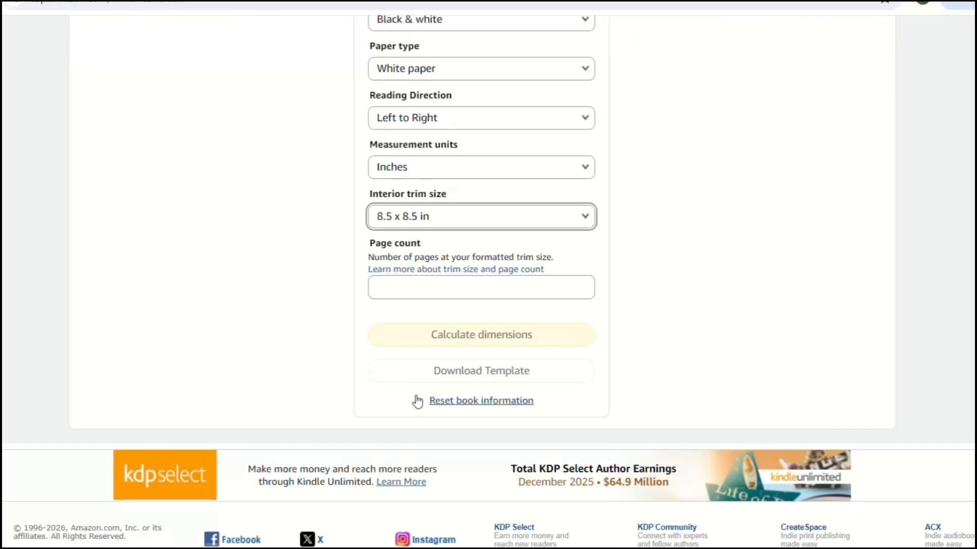
click(408, 294)
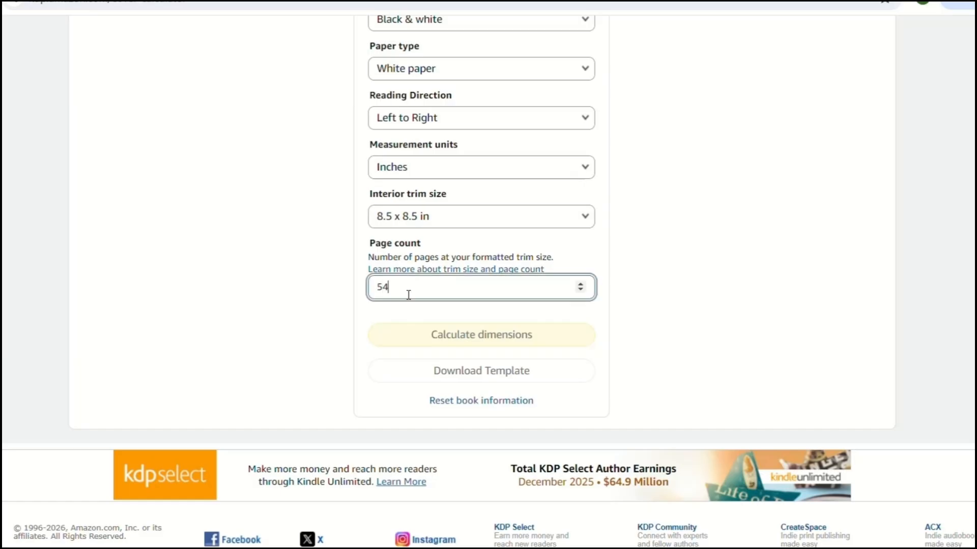
scroll(473, 339, up, 1)
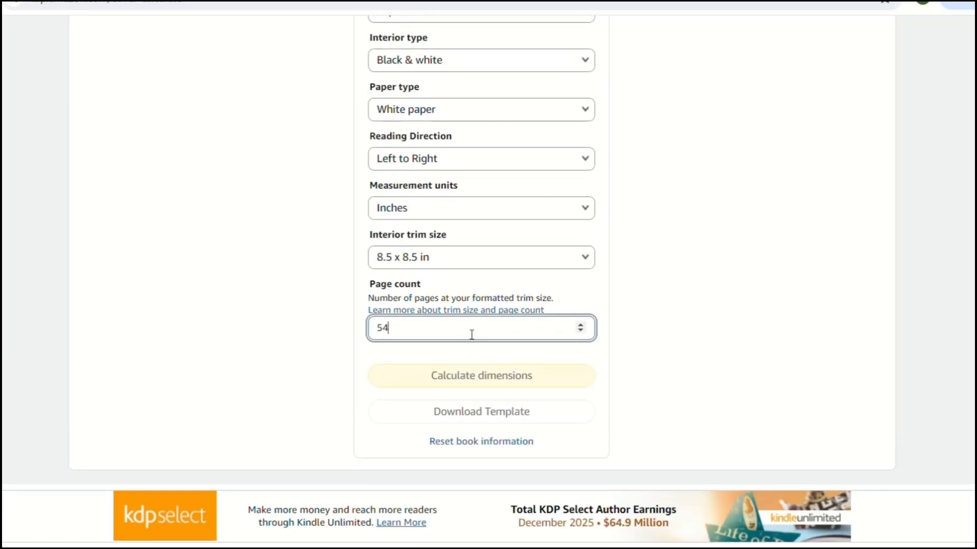
click(438, 390)
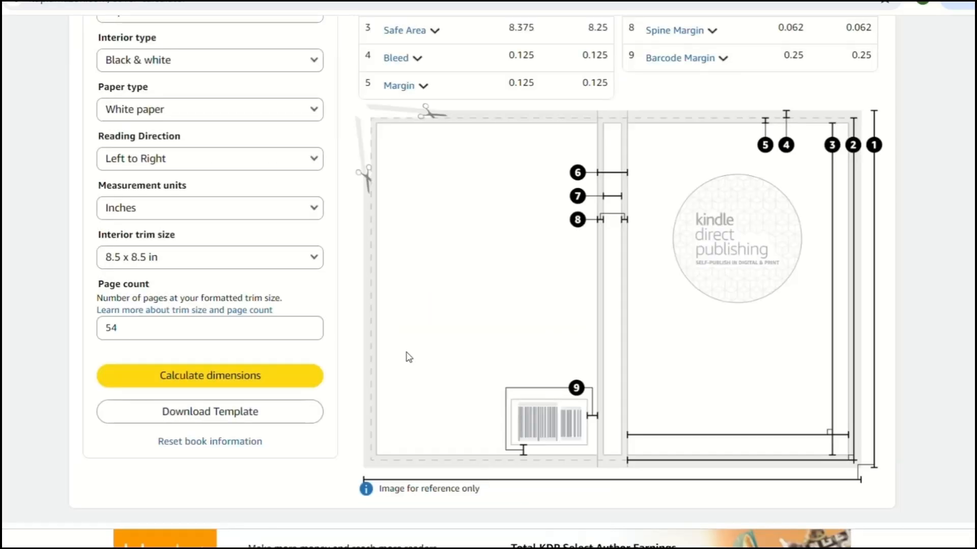
scroll(566, 189, up, 4)
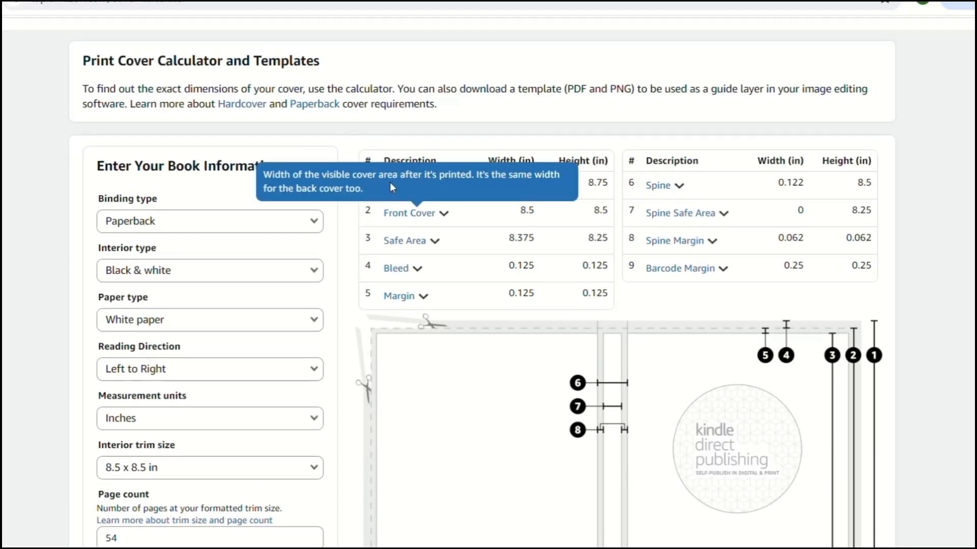
mouse_move(395, 189)
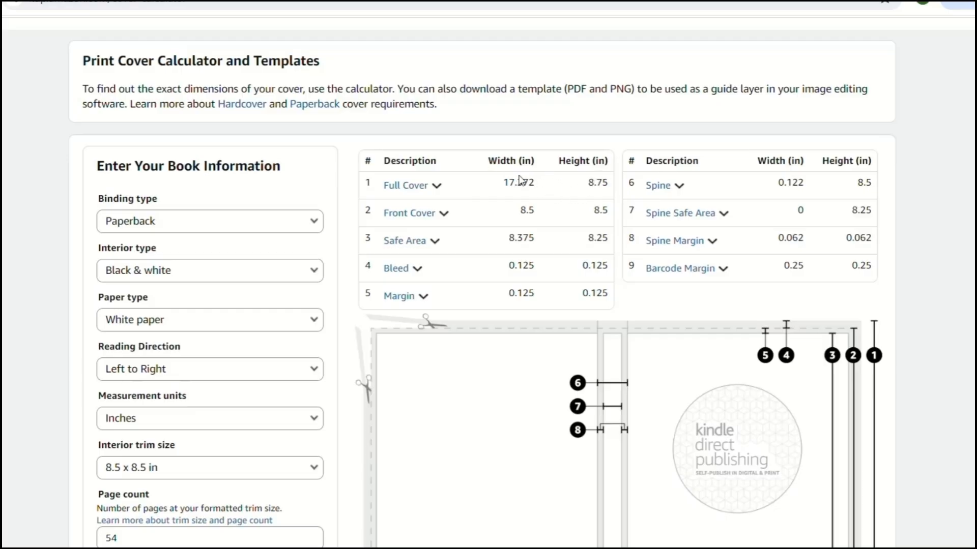
scroll(644, 473, down, 4)
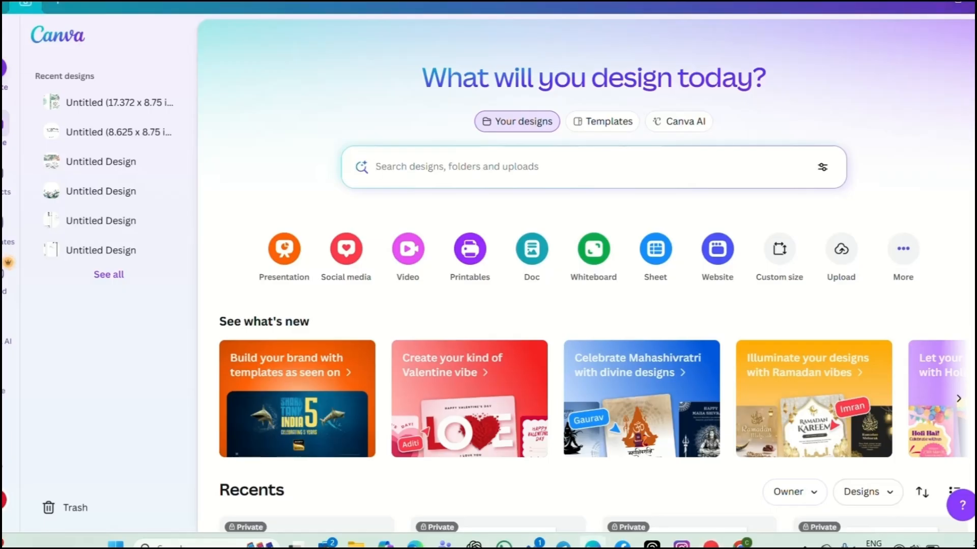
Step: Switch to Canva and create a blank custom-size design 17.372 in wide and 8.75 in high
click(5, 68)
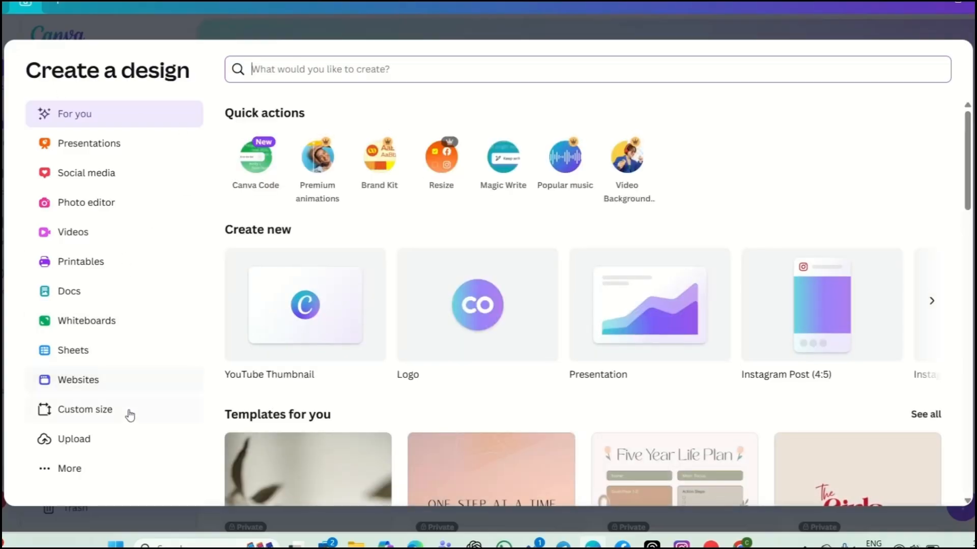
click(76, 413)
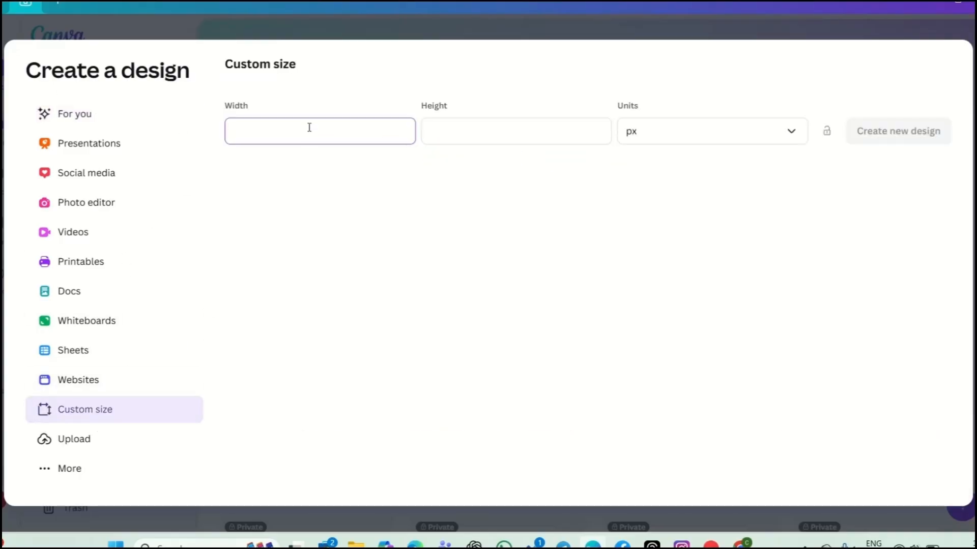
click(788, 145)
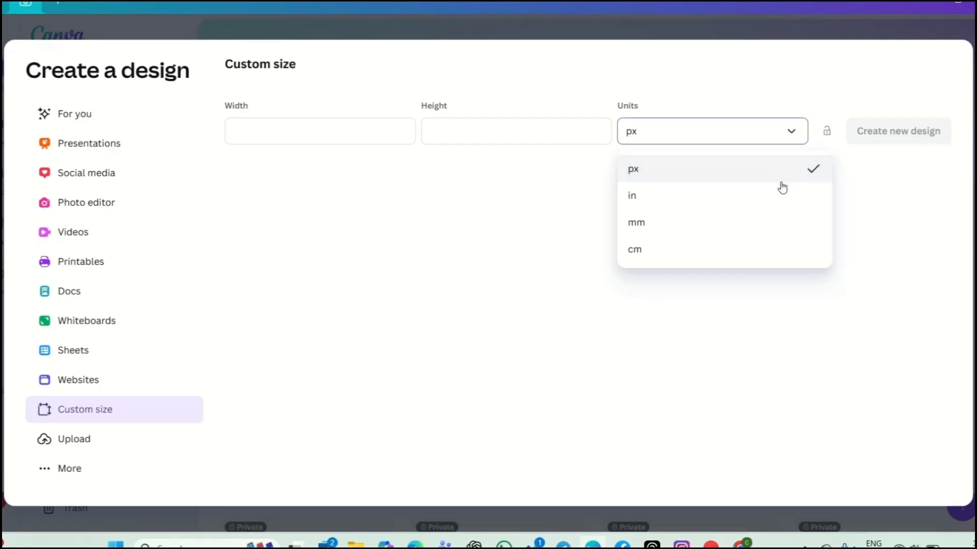
click(630, 206)
click(358, 124)
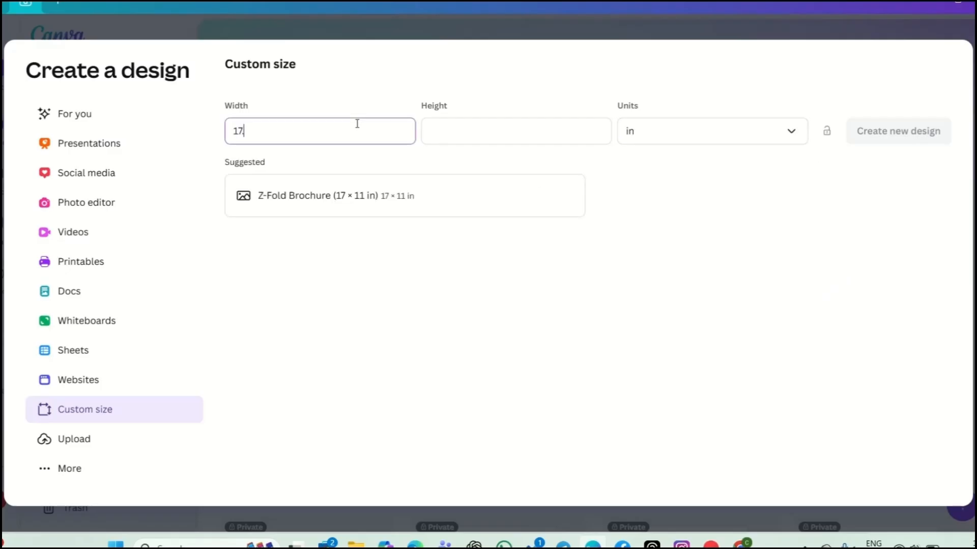
text(.37)
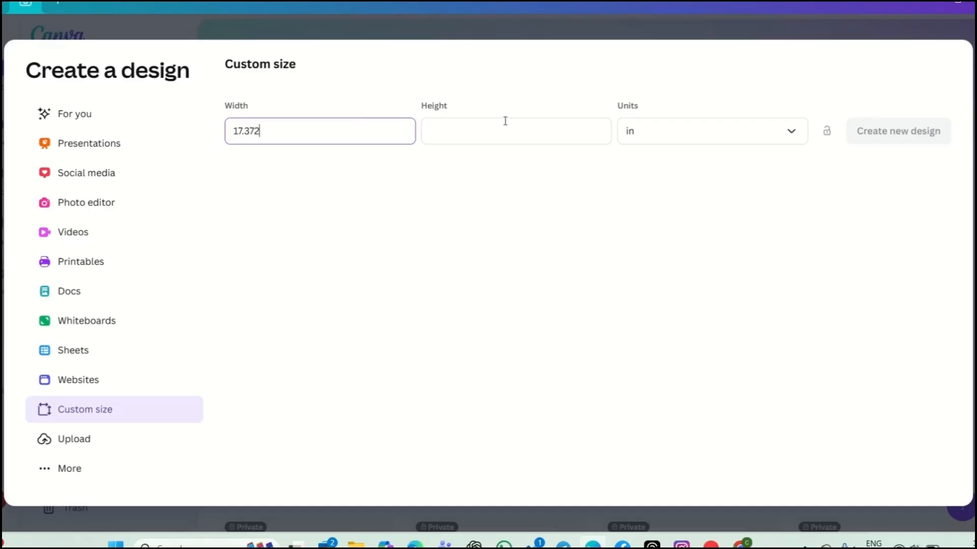
text(2)
click(506, 128)
text(8.75)
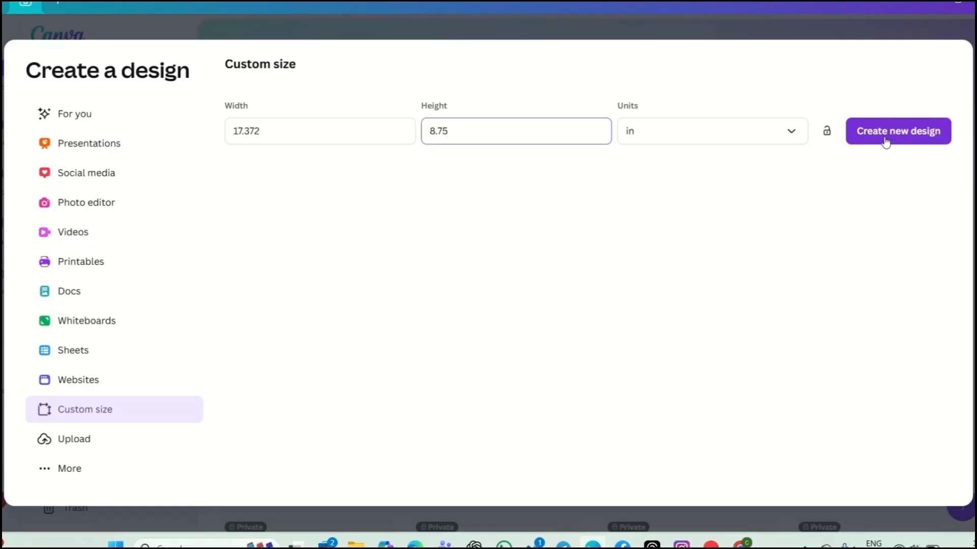
click(885, 142)
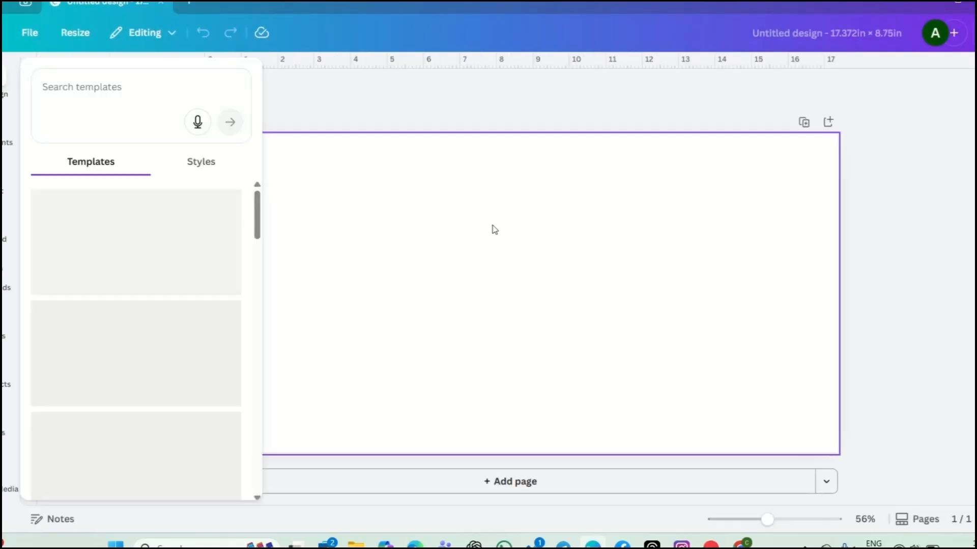
click(266, 298)
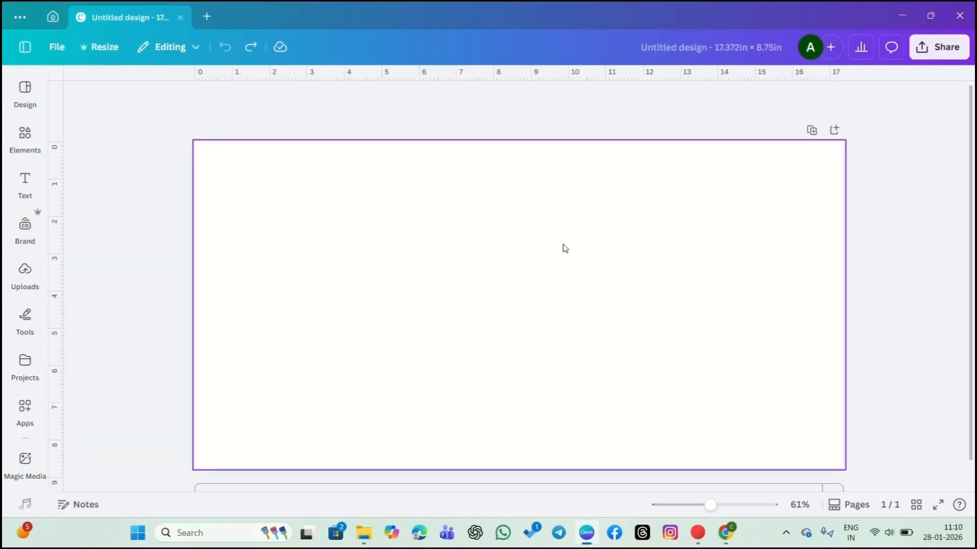
Step: Paste the KDP cover layout diagram from the browser into the blank design
click(743, 545)
key(alt+Tab)
right_click(420, 277)
click(429, 311)
Step: Enlarge the KDP layout diagram to span the full page width and align it with the page's upper edge
drag(428, 174, 316, 183)
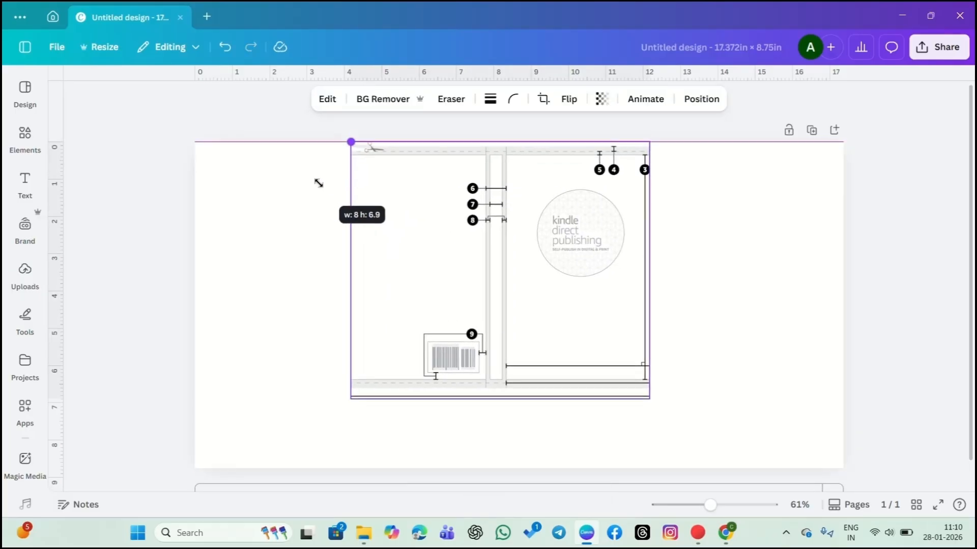
drag(349, 270, 192, 277)
drag(647, 269, 845, 280)
drag(582, 280, 582, 346)
drag(519, 209, 519, 142)
drag(518, 191, 514, 228)
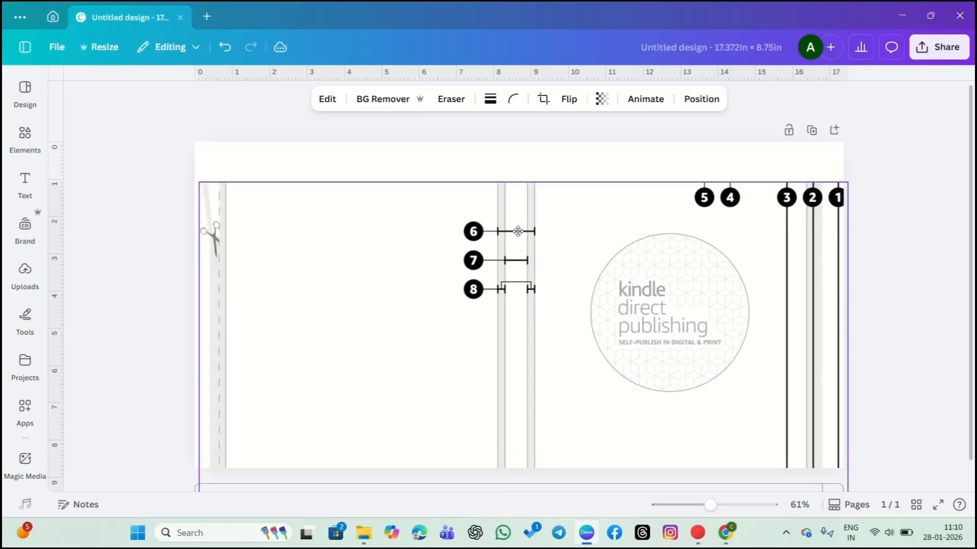
drag(519, 181, 519, 142)
drag(522, 221, 522, 221)
Step: Add vertical ruler guides along the diagram's back cover trim line, the spine edges and the front cover's outer marker lines
drag(60, 179, 211, 218)
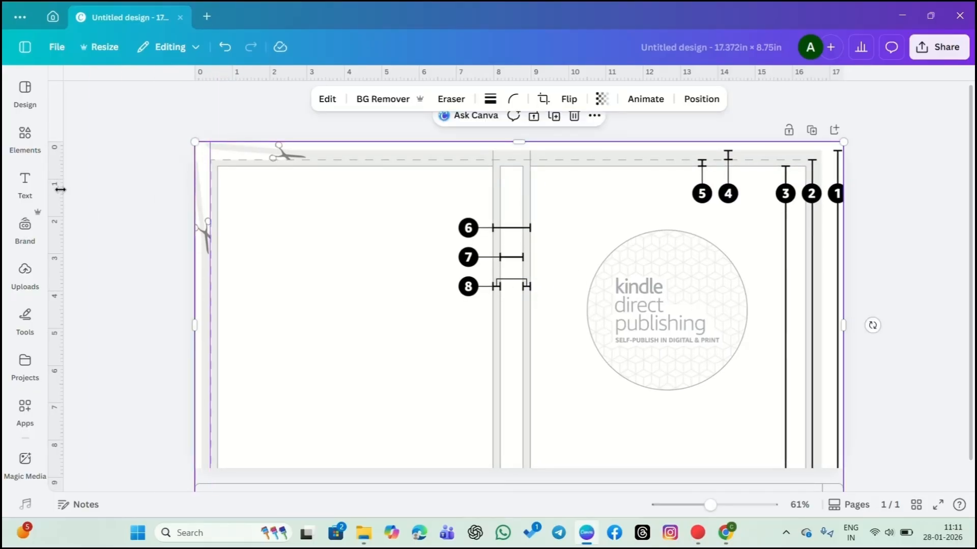
drag(61, 189, 494, 209)
mouse_move(60, 219)
mouse_down()
mouse_move(443, 264)
mouse_move(499, 257)
mouse_move(422, 293)
mouse_move(524, 285)
mouse_move(530, 297)
mouse_up()
mouse_move(63, 270)
mouse_down()
mouse_move(836, 403)
mouse_move(395, 323)
mouse_move(812, 404)
mouse_move(649, 480)
mouse_move(785, 393)
mouse_up()
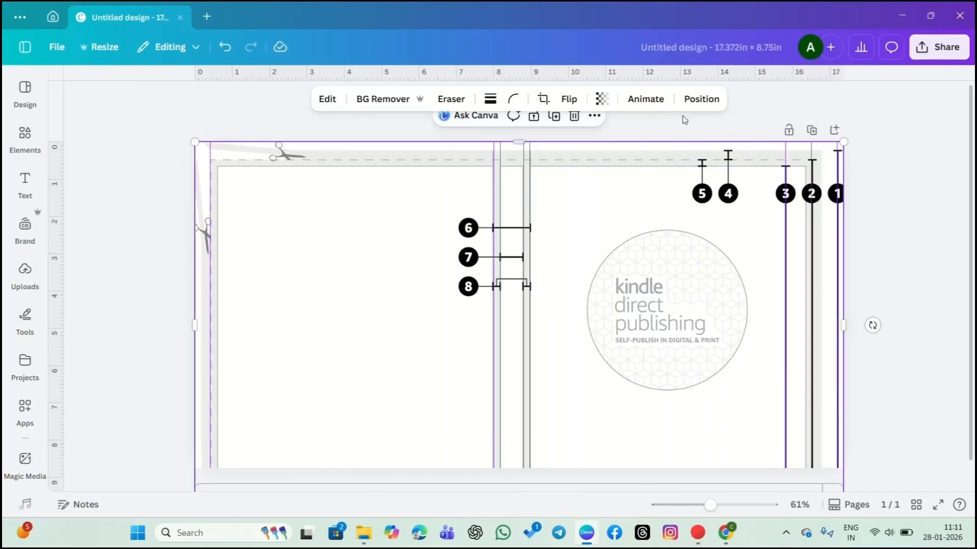
Step: Shift the diagram up to its lower edge and place horizontal guides at the upper and lower trim lines and above the barcode
drag(739, 78, 529, 467)
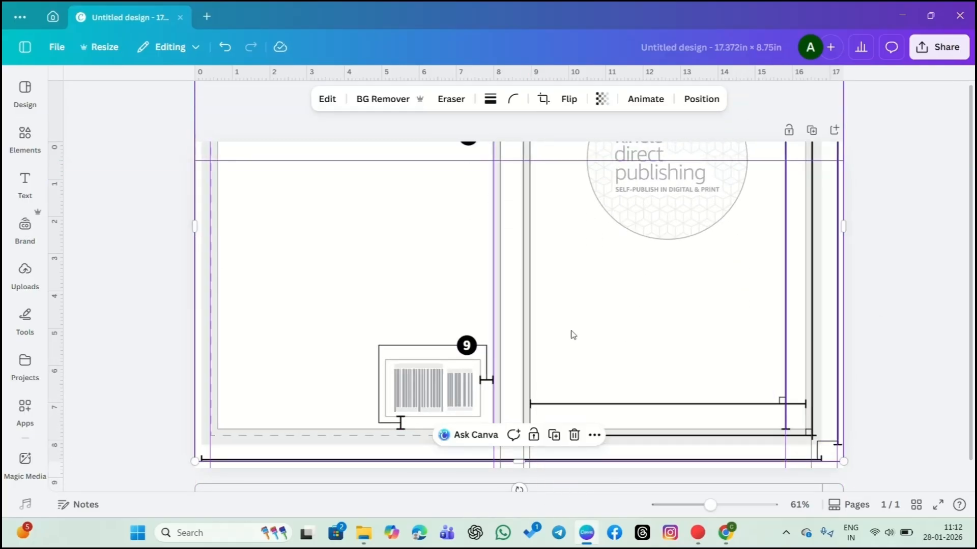
drag(56, 330, 406, 442)
drag(349, 305, 346, 310)
drag(320, 443, 317, 437)
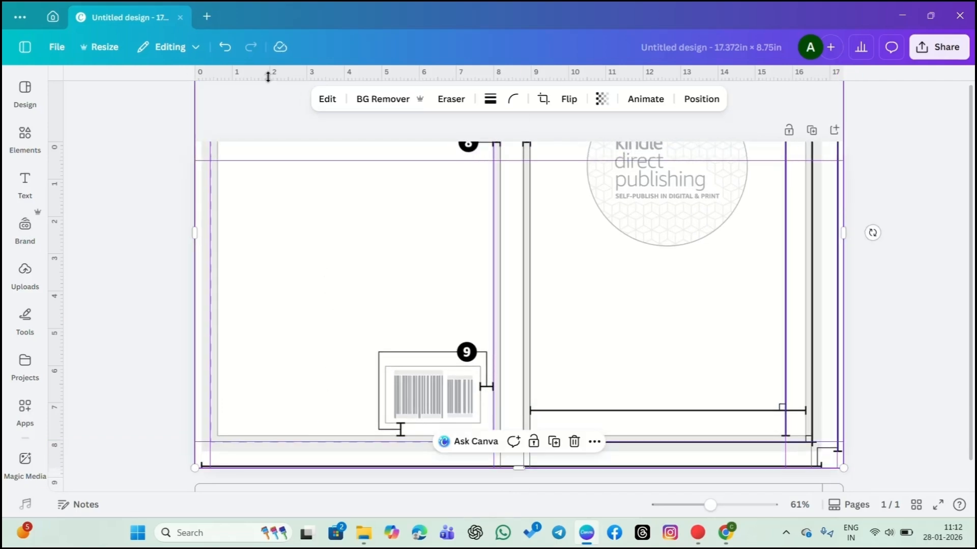
drag(268, 77, 409, 351)
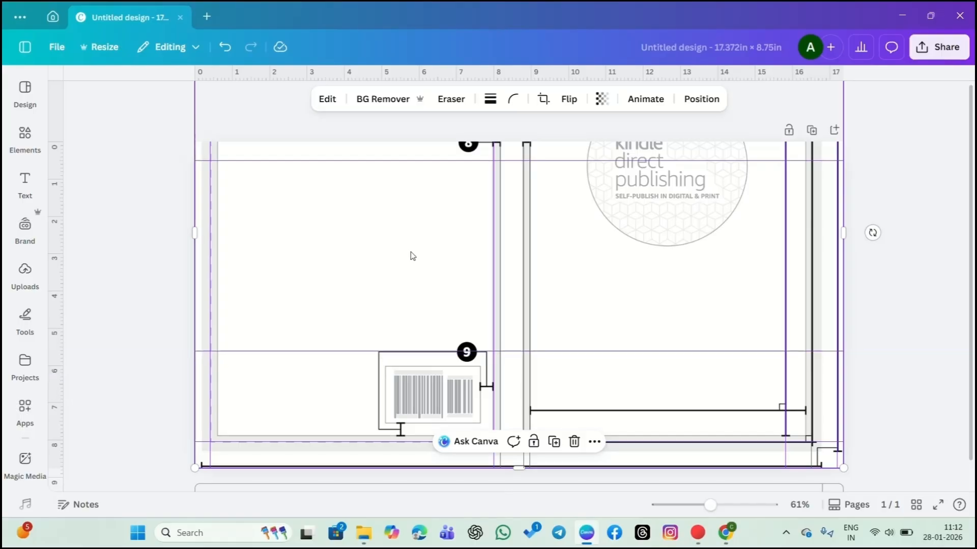
Step: Make the KDP layout diagram fully transparent so only the guides show on the page
click(602, 99)
drag(636, 150, 535, 152)
click(611, 288)
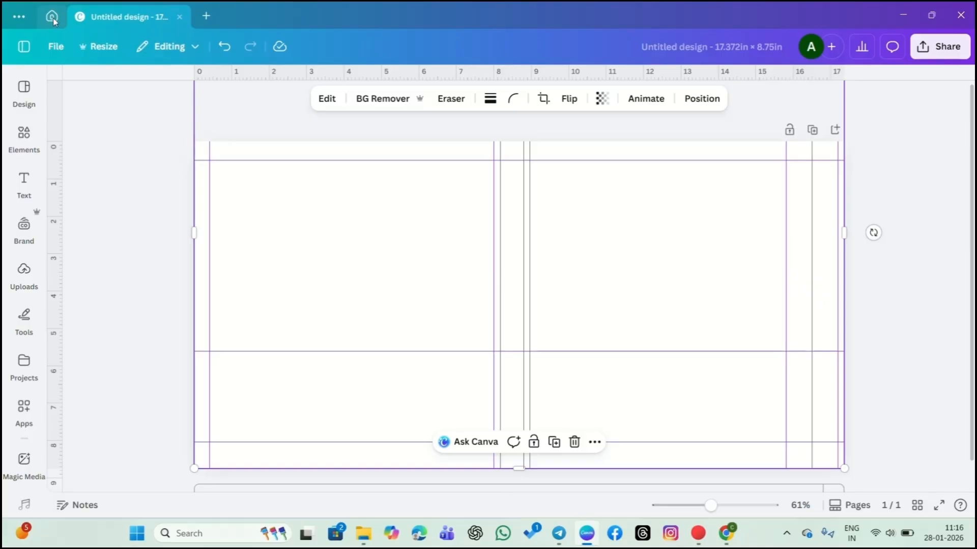
Step: Generate 1:1 images with Canva AI from the copied prompt for a lotus-themed anxiety relief coloring book cover for adults
click(52, 16)
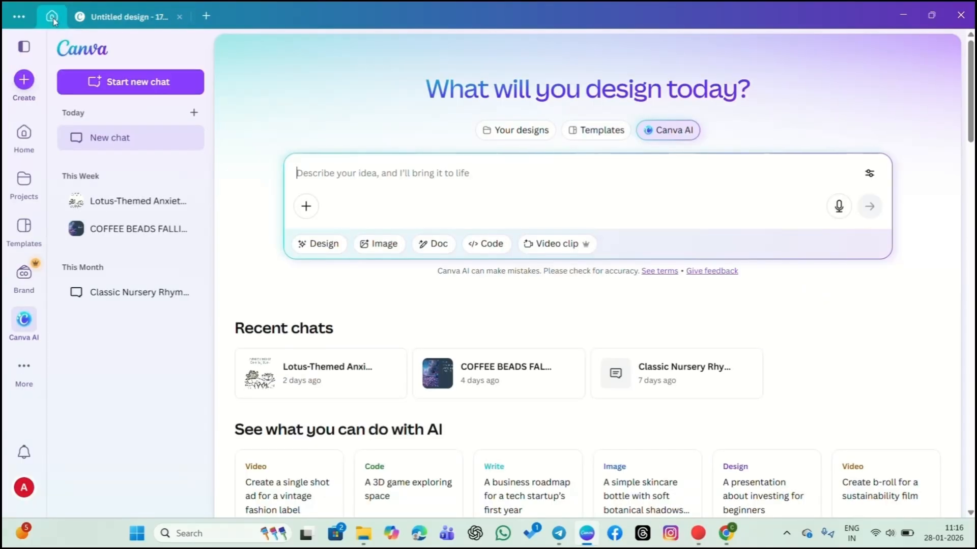
click(382, 244)
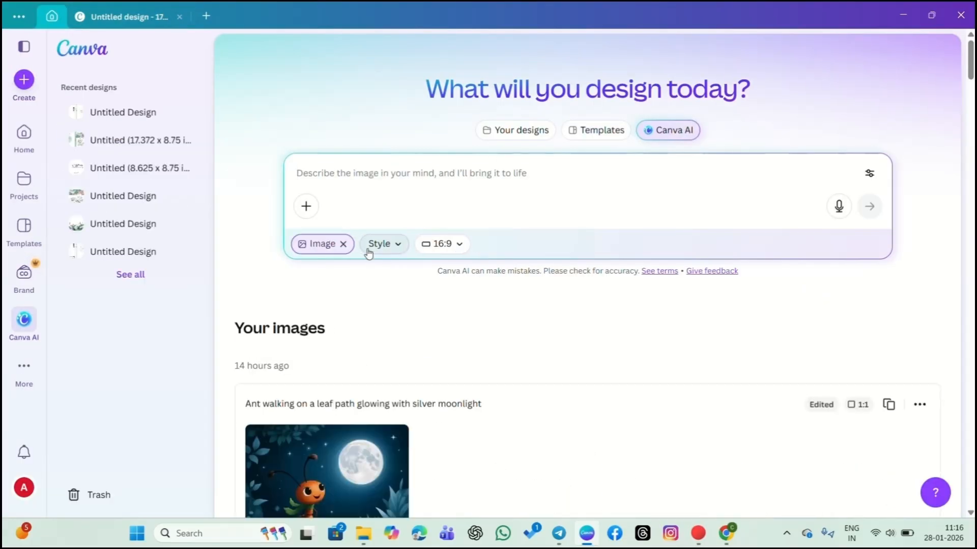
click(459, 245)
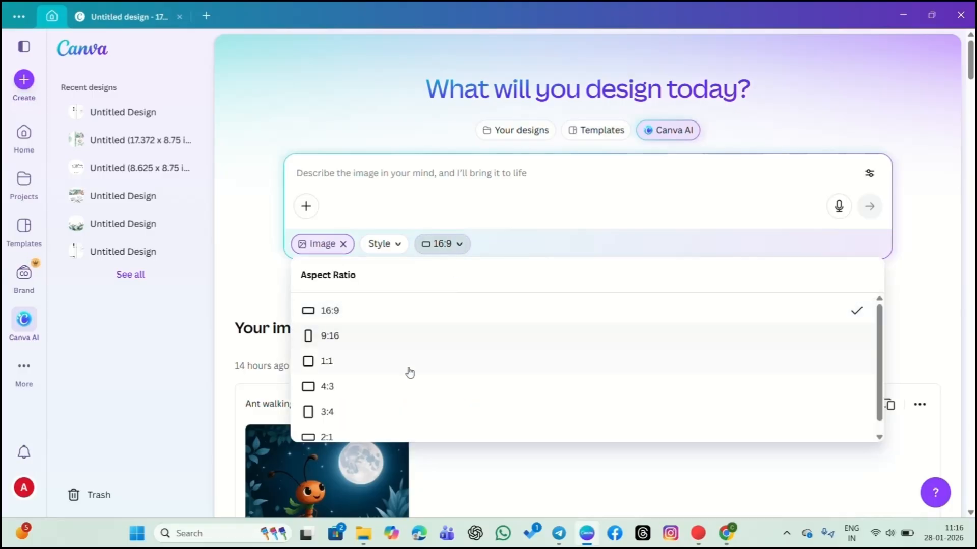
click(326, 369)
right_click(338, 179)
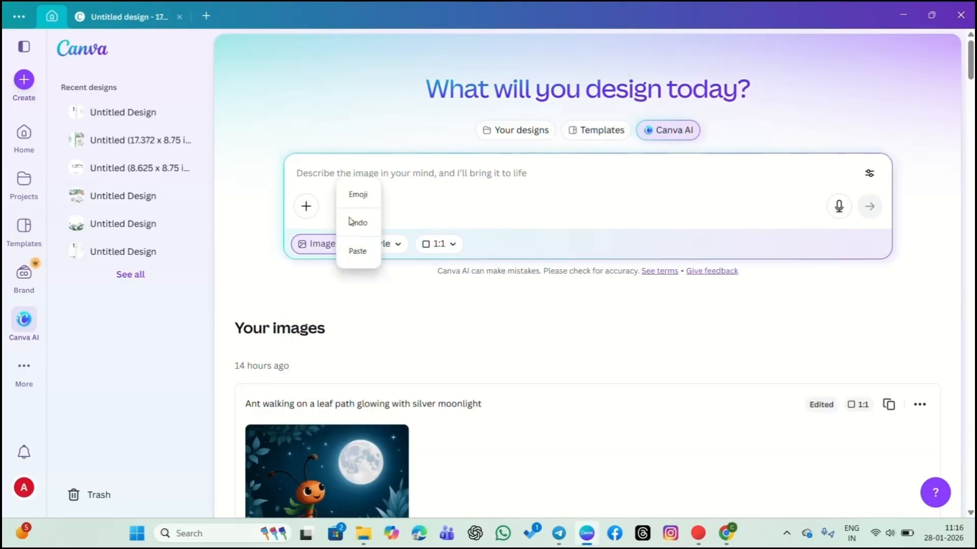
click(363, 250)
click(870, 277)
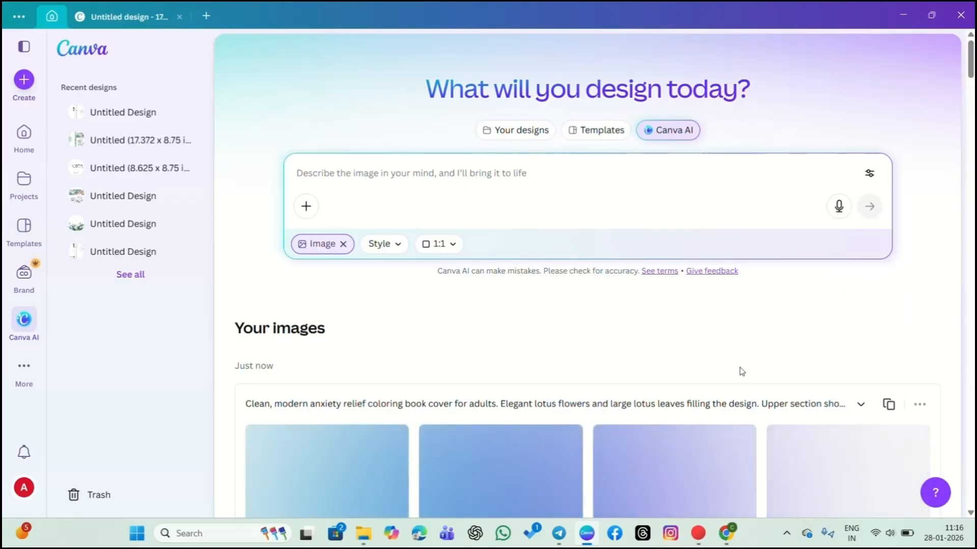
Step: Download the third generated lotus cover image as a JPG named "covrpage" and close its preview
scroll(742, 371, down, 3)
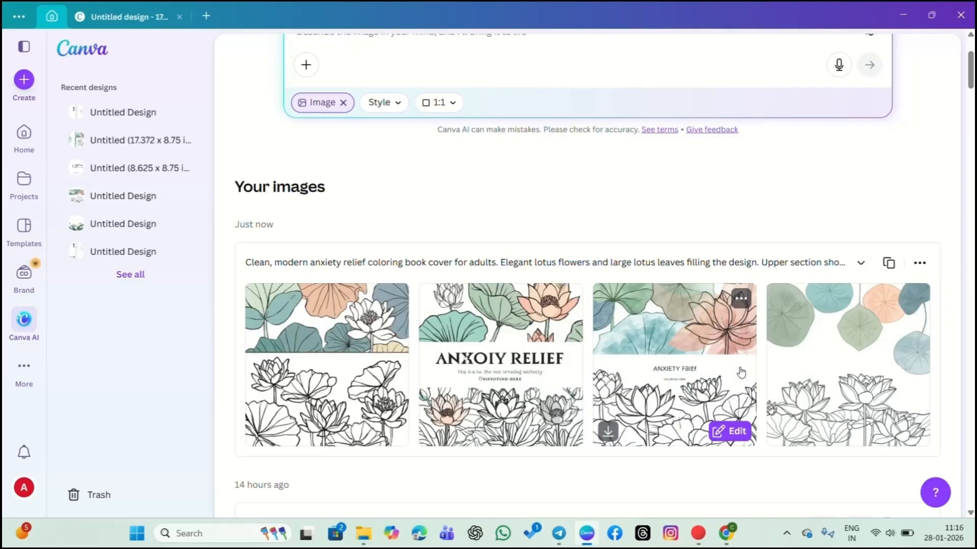
click(663, 336)
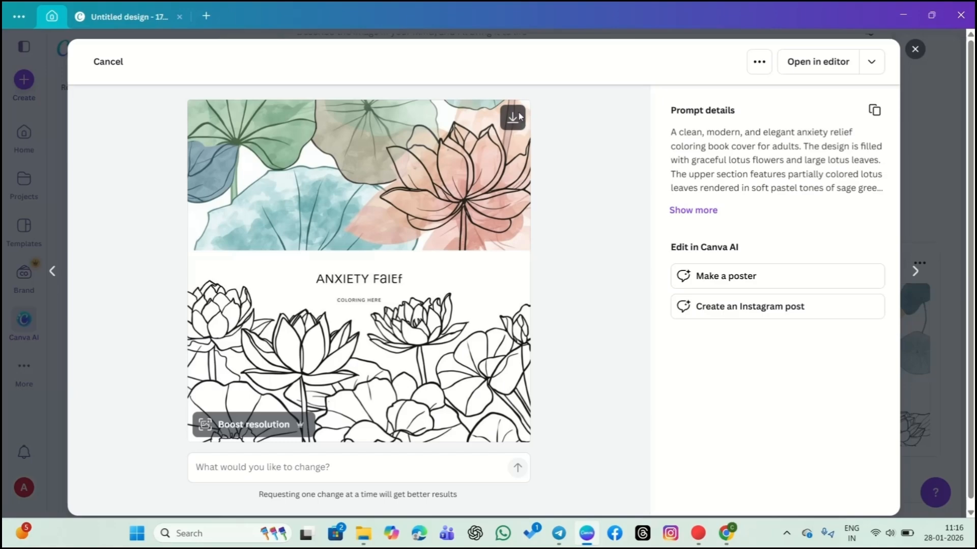
click(518, 117)
key(BackSpace)
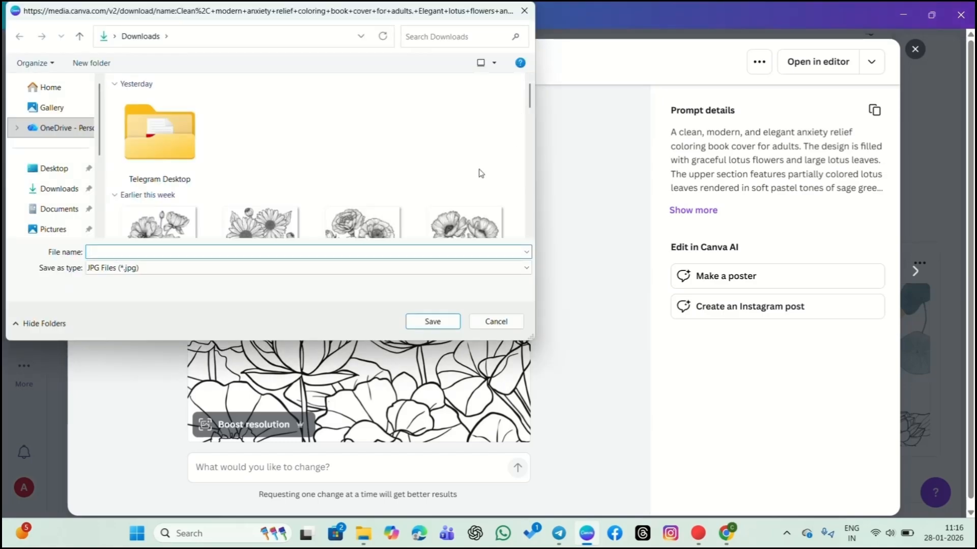
text(covrpage)
key(Return)
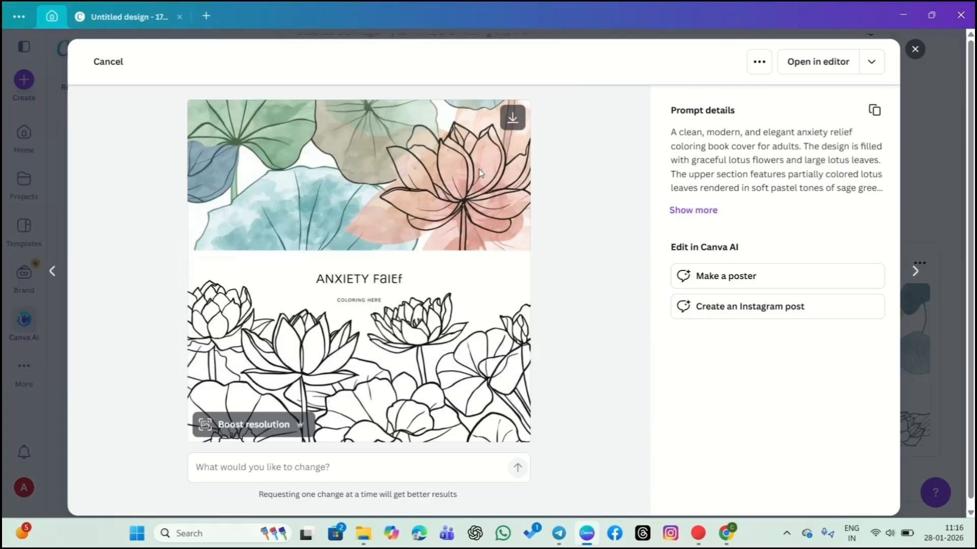
click(914, 51)
scroll(529, 236, up, 3)
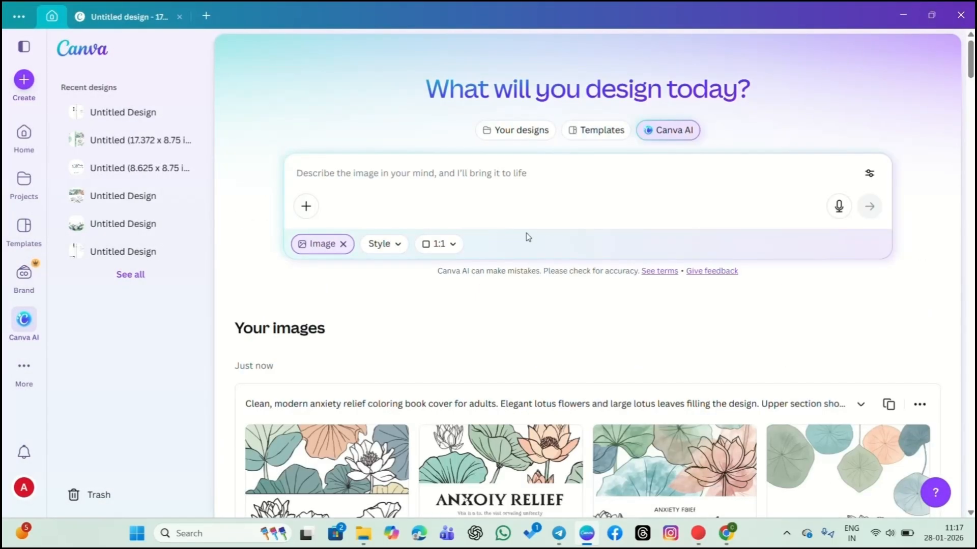
Step: Upload the covrpage image to the cover design and place it at the upper inner corner of the front cover guides
click(110, 15)
click(24, 272)
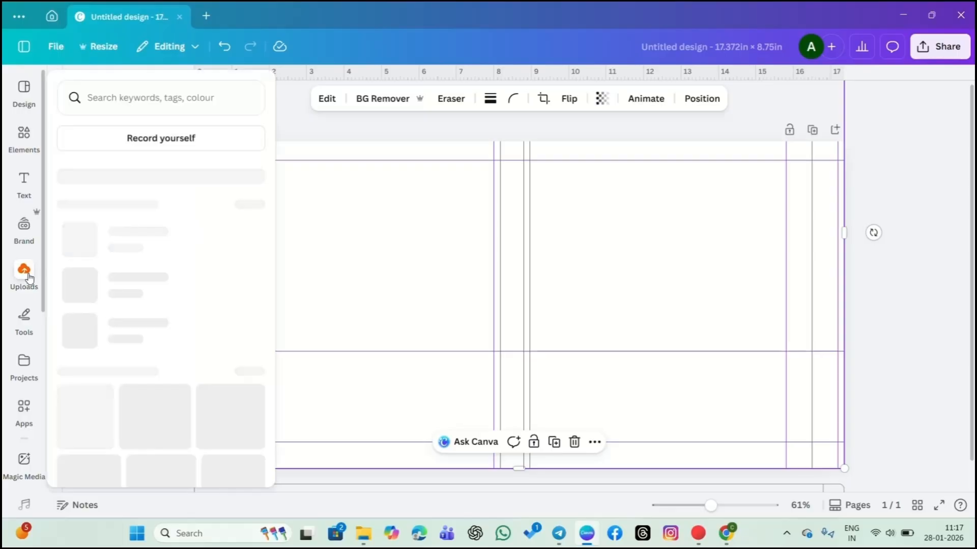
click(136, 136)
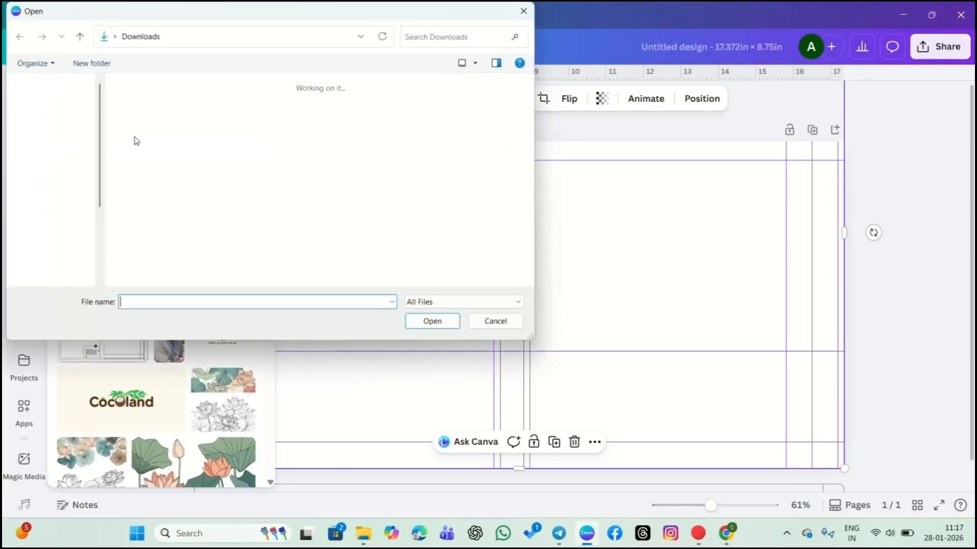
click(160, 148)
click(426, 321)
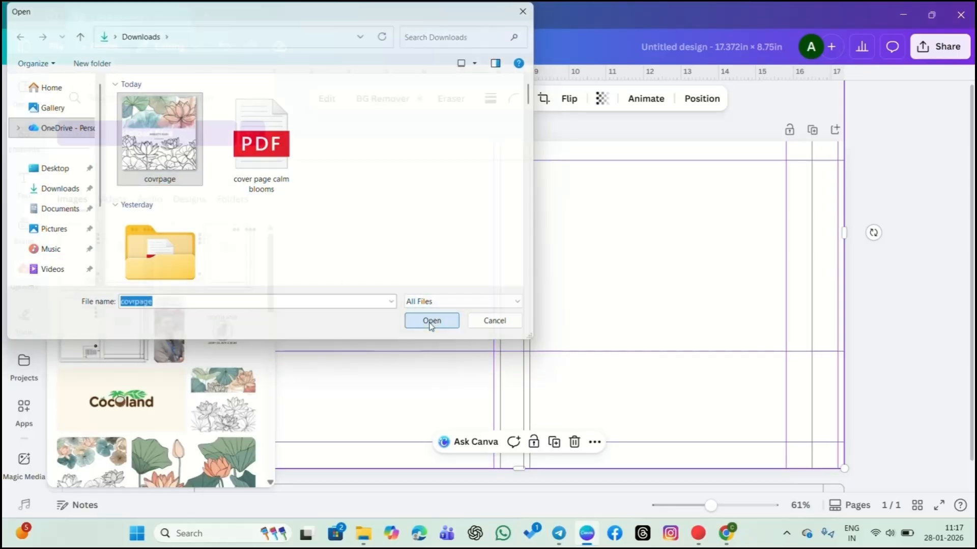
click(15, 280)
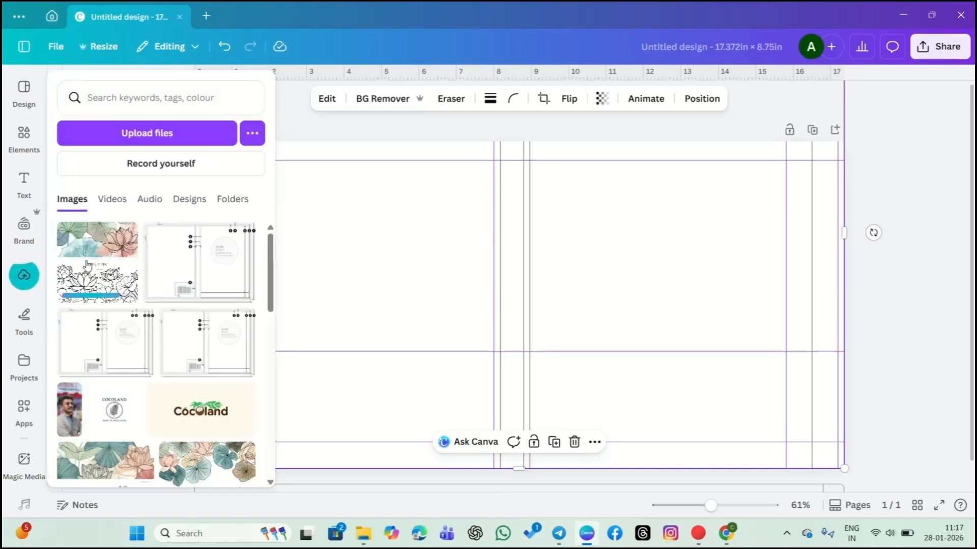
click(14, 282)
drag(498, 264, 610, 220)
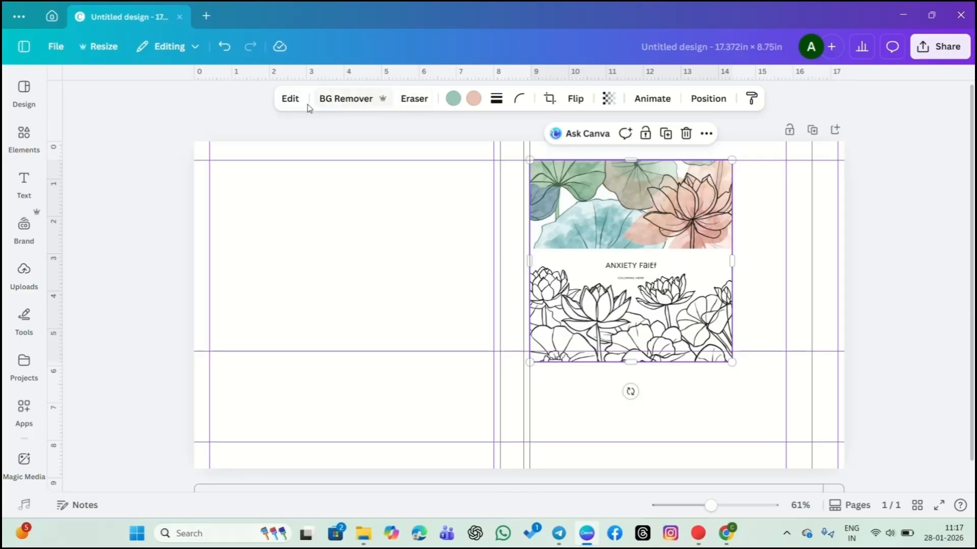
Step: Erase the misspelled title and subtitle from the lotus image with the Pixel Eraser at size 20
click(417, 100)
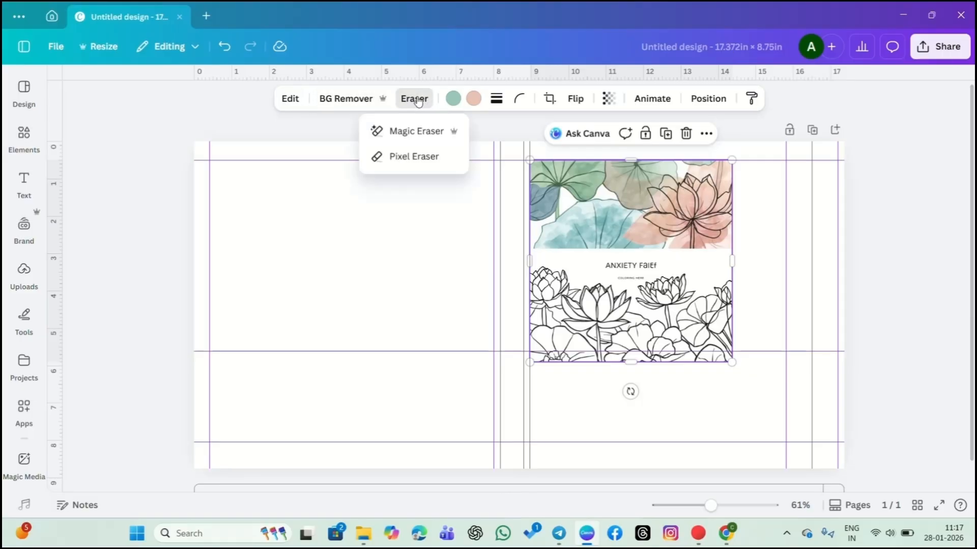
click(431, 161)
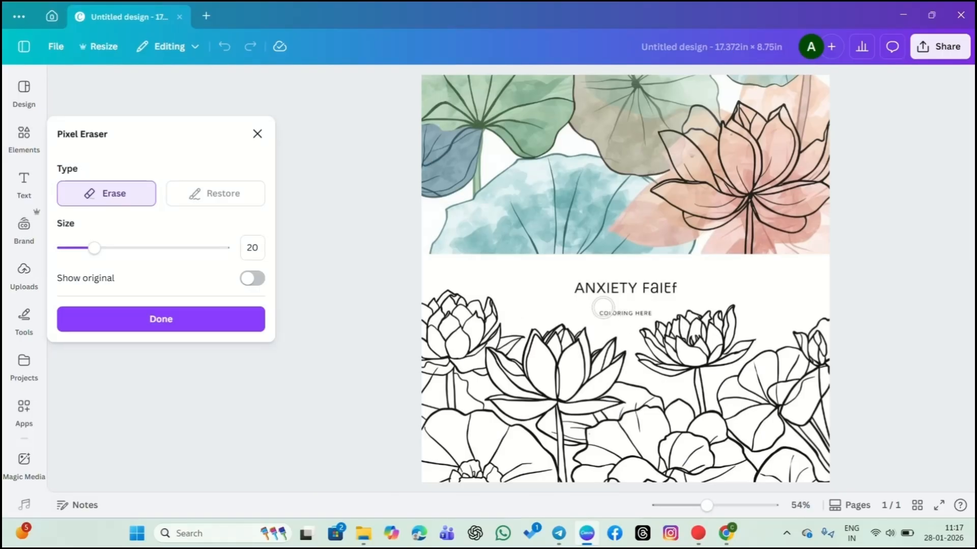
mouse_move(577, 292)
mouse_down()
mouse_move(677, 285)
mouse_move(589, 311)
mouse_move(626, 317)
mouse_up()
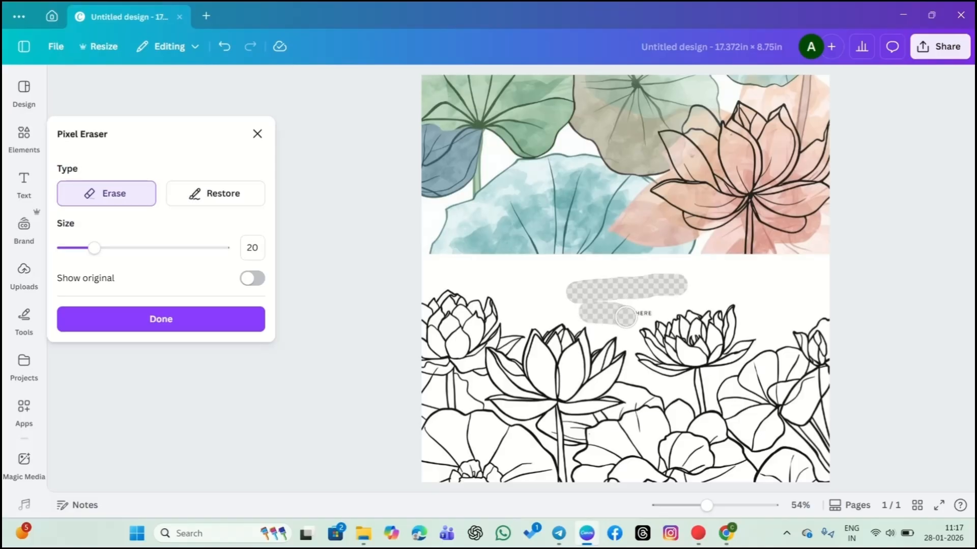
click(221, 315)
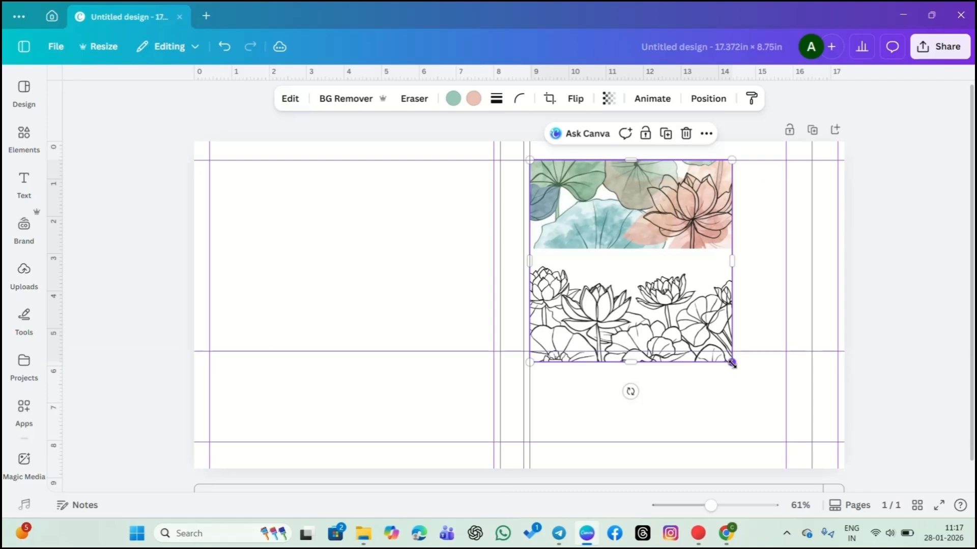
Step: Enlarge the lotus image to the lower horizontal guide and widen it to the outermost vertical guide
drag(732, 363, 812, 442)
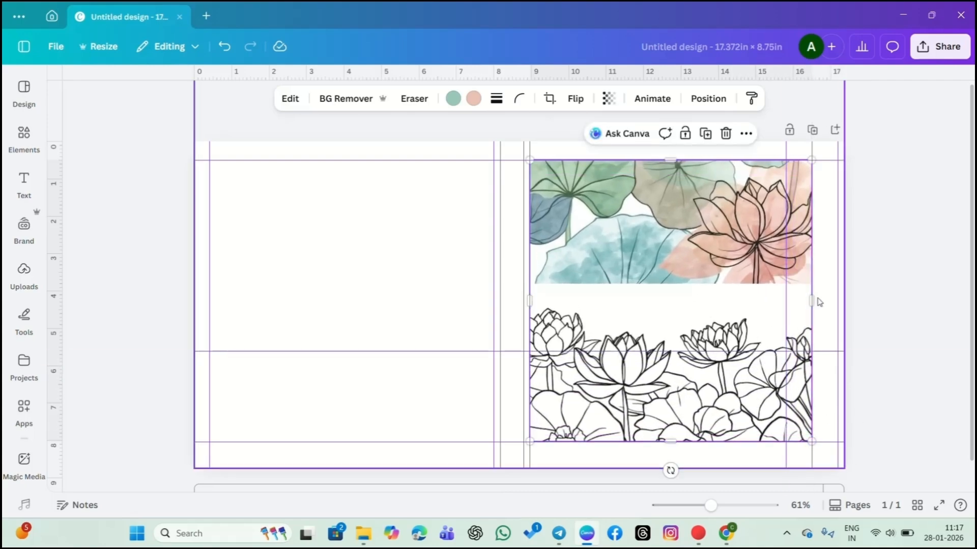
drag(812, 302, 839, 303)
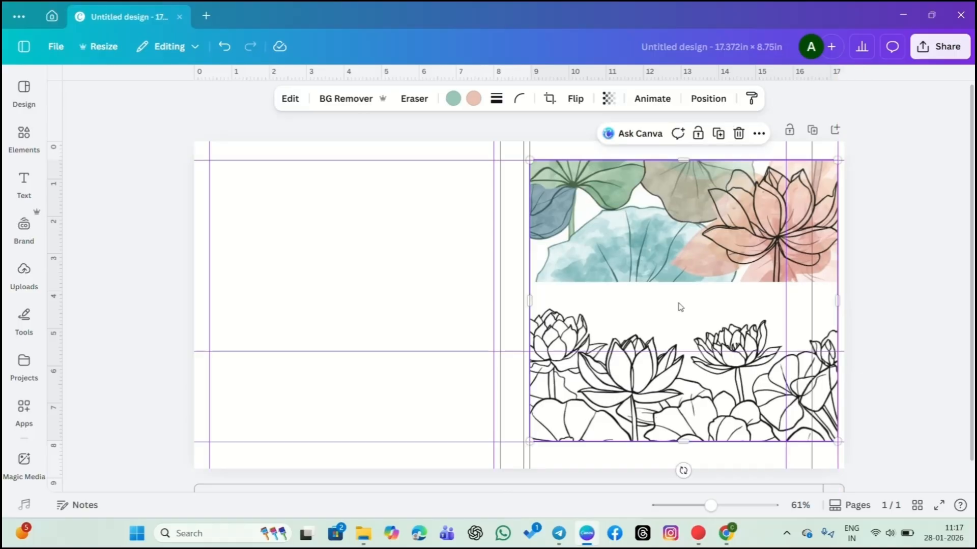
click(698, 532)
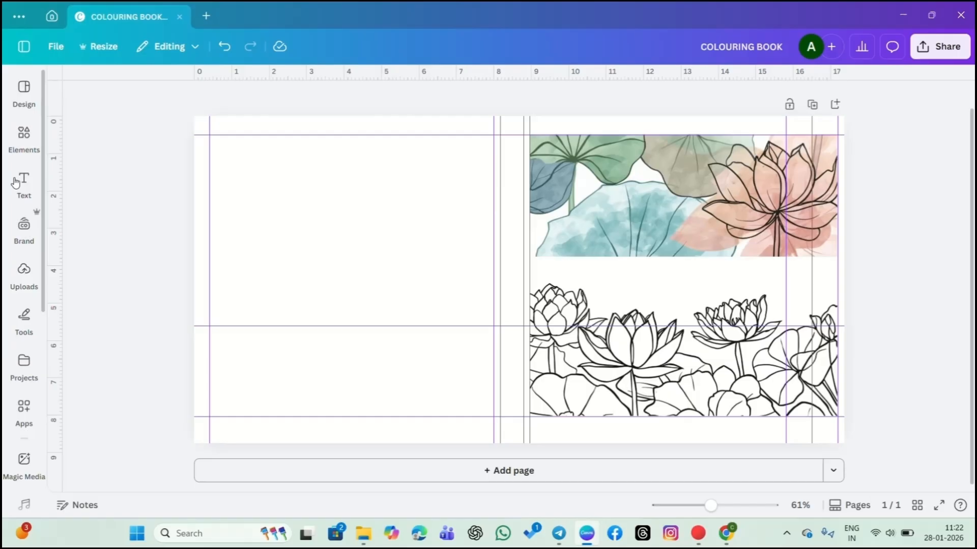
Step: Add a heading that reads "COLOURING BOOK"
click(21, 186)
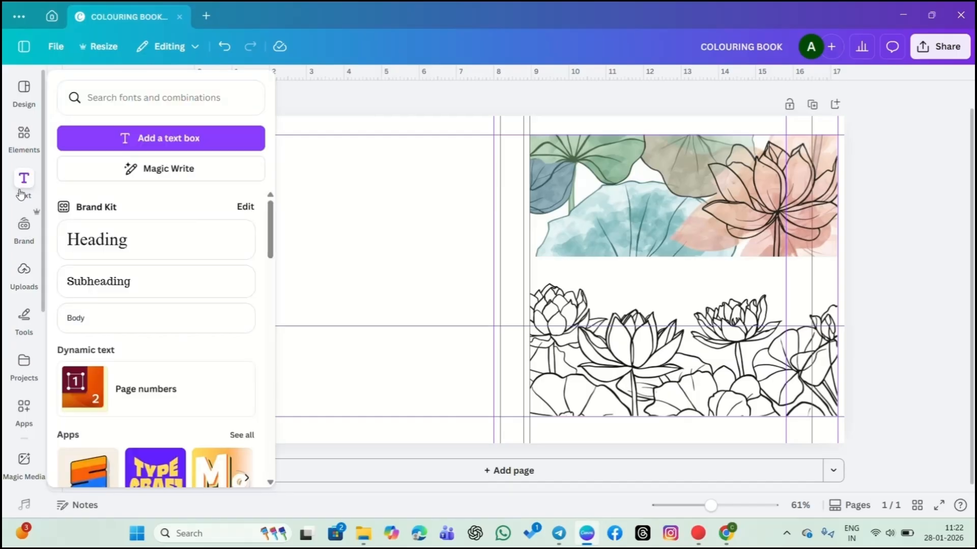
click(97, 239)
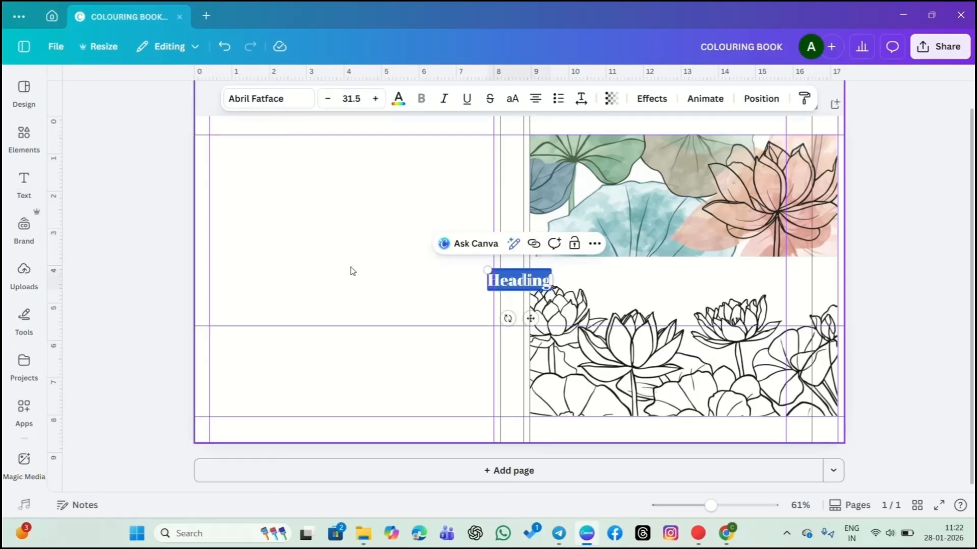
text(COLOURI)
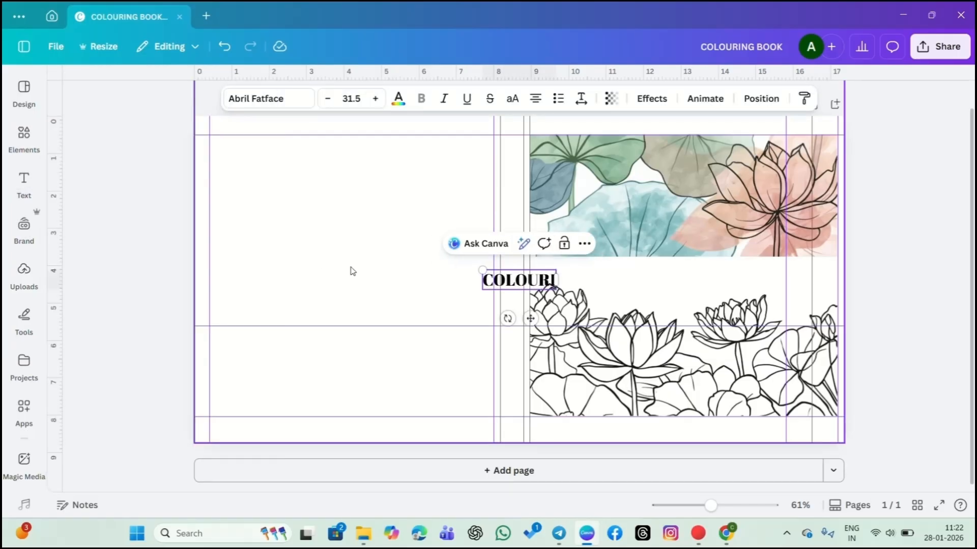
text(NG BOOK)
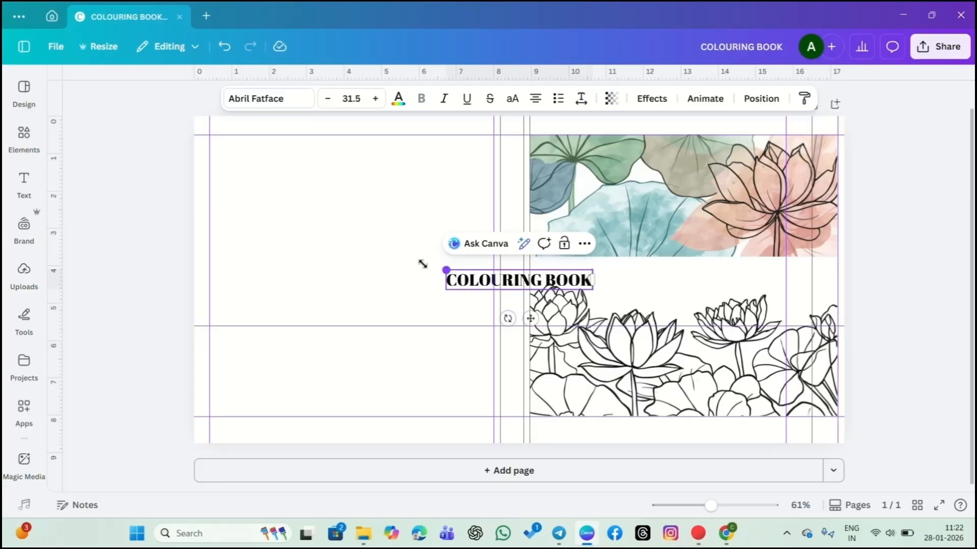
Step: Enlarge the heading to about 42.9 and place it in the blank band between the coloured and line-art lotuses
drag(422, 264, 371, 257)
double_click(456, 276)
click(439, 308)
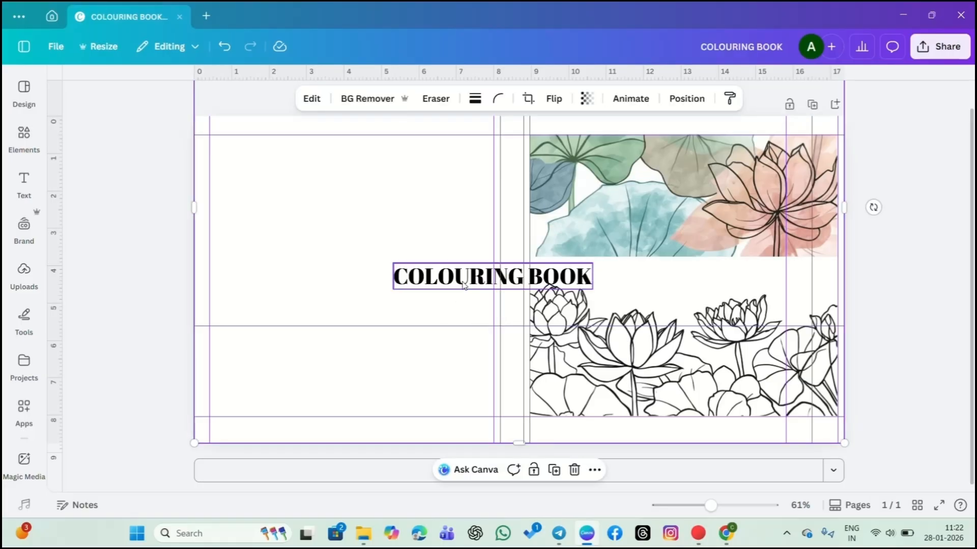
drag(464, 285, 633, 285)
Step: Apply the Background text effect to the COLOURING BOOK heading and set its colour to white
click(653, 99)
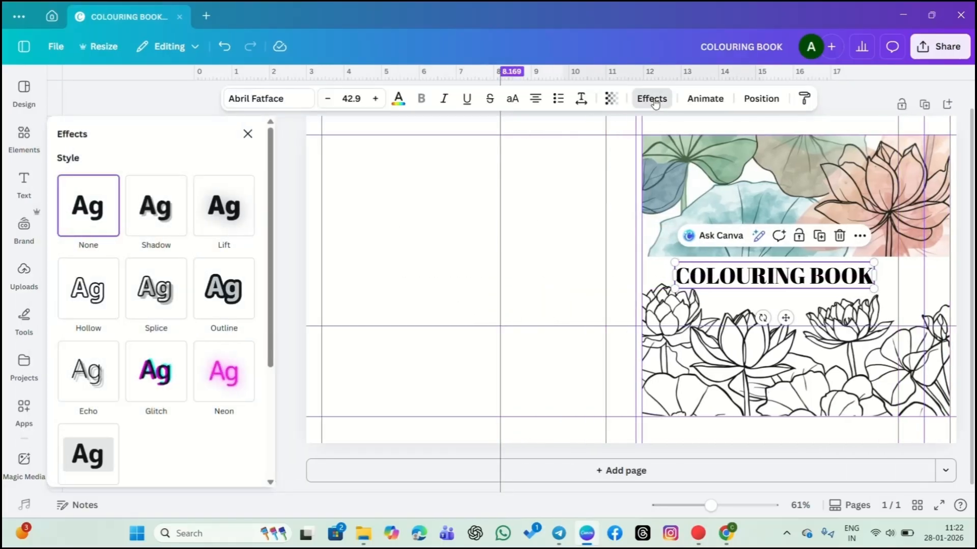
scroll(102, 448, down, 3)
click(91, 329)
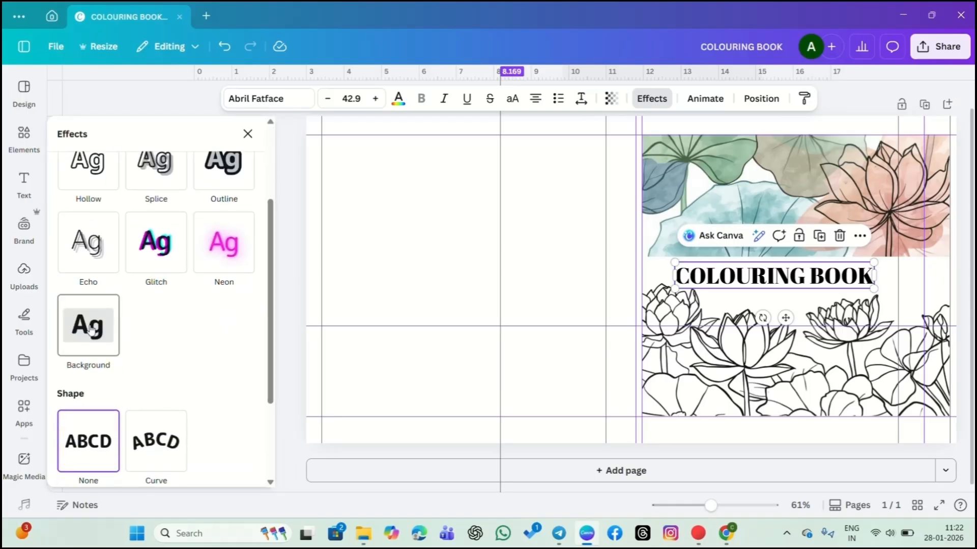
scroll(189, 404, down, 2)
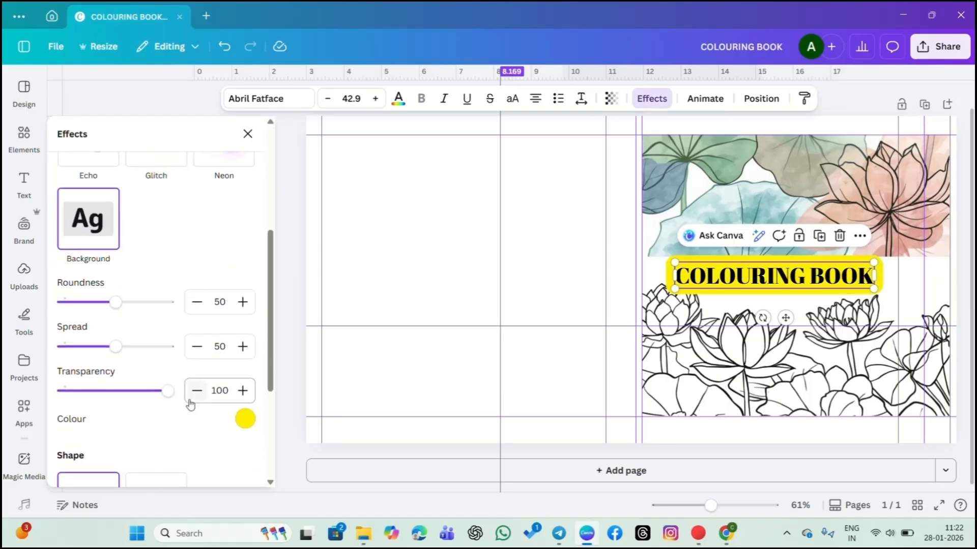
click(244, 419)
click(225, 365)
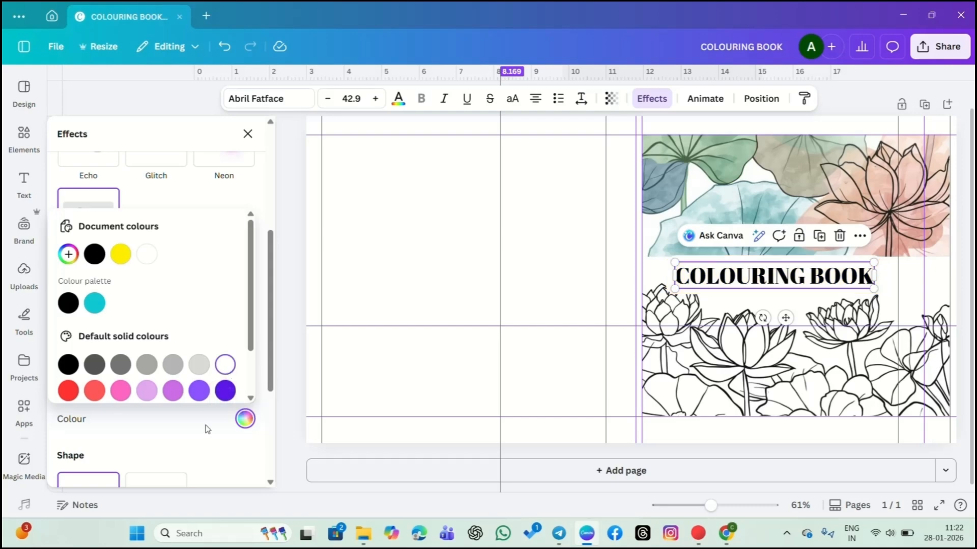
click(207, 430)
Step: Set the heading background's roundness to 0, spread to 20 and transparency to 48
drag(116, 302, 62, 302)
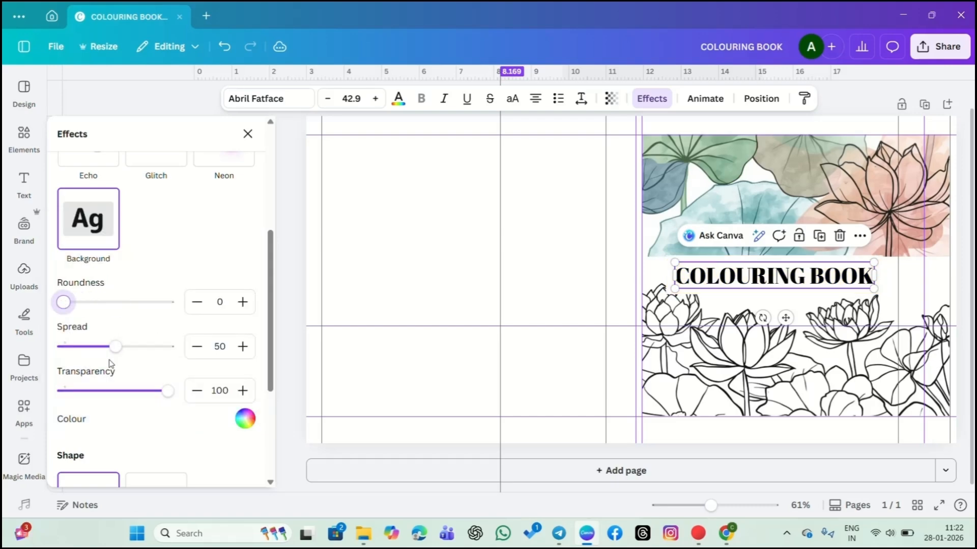
drag(116, 348, 85, 348)
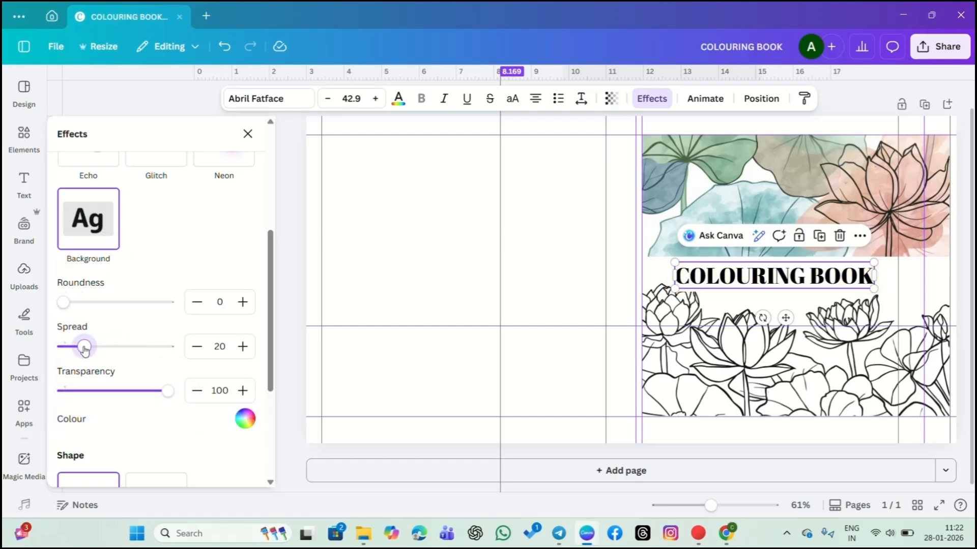
drag(169, 388, 115, 388)
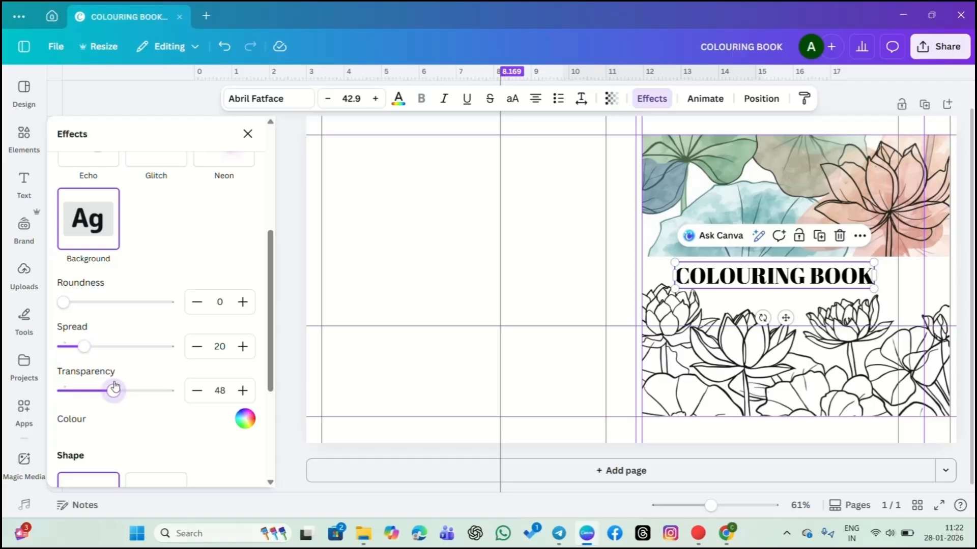
scroll(172, 460, down, 4)
scroll(172, 459, up, 8)
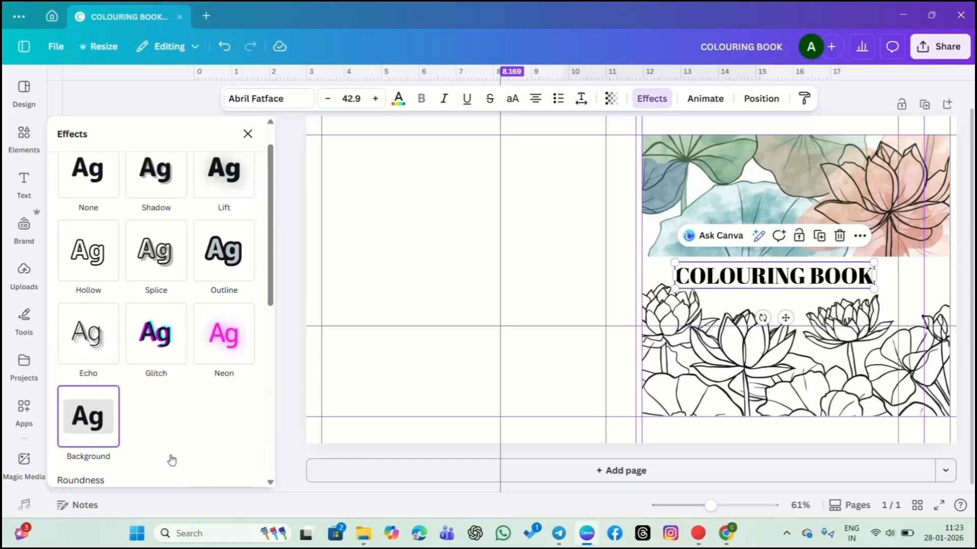
click(281, 356)
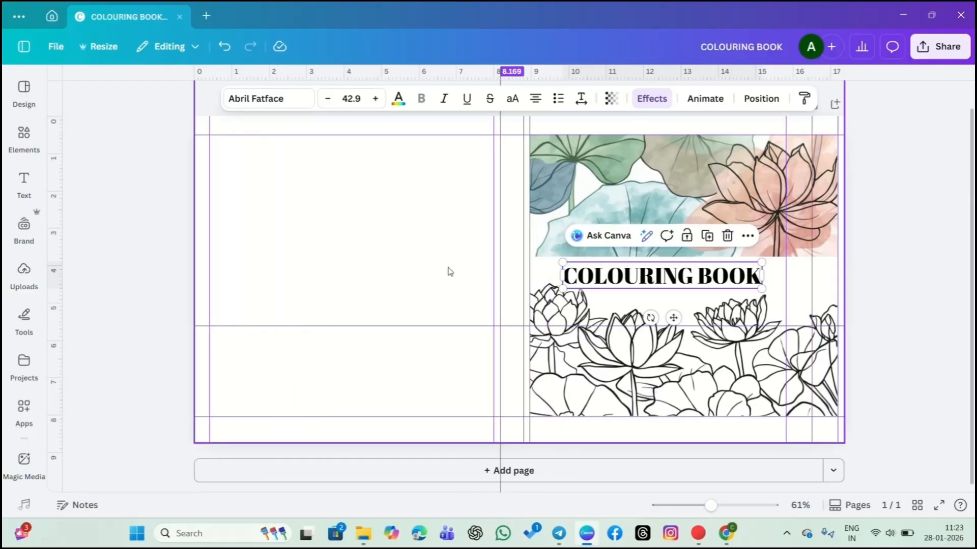
Step: Add a subheading with the author byline and place it just below the COLOURING BOOK title, towards the title's end
click(604, 294)
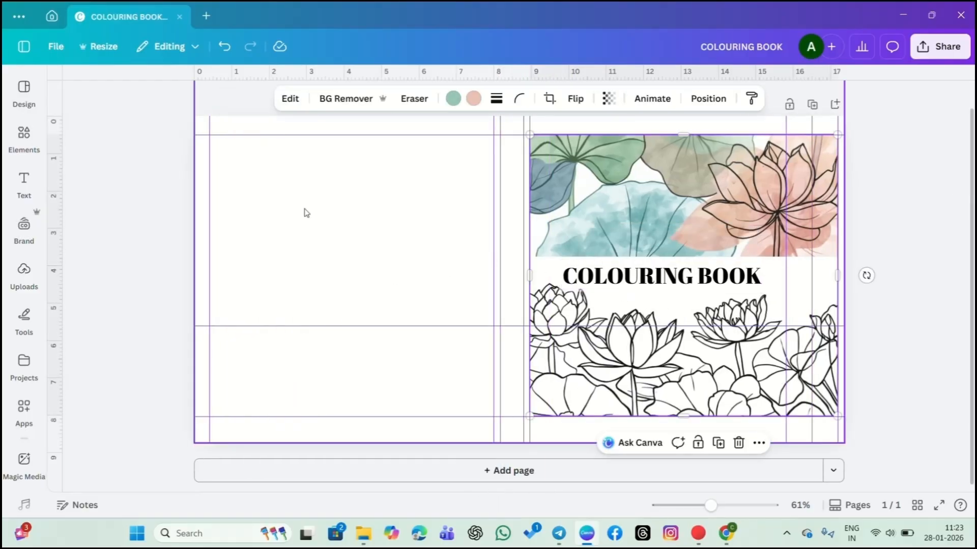
click(26, 186)
click(106, 283)
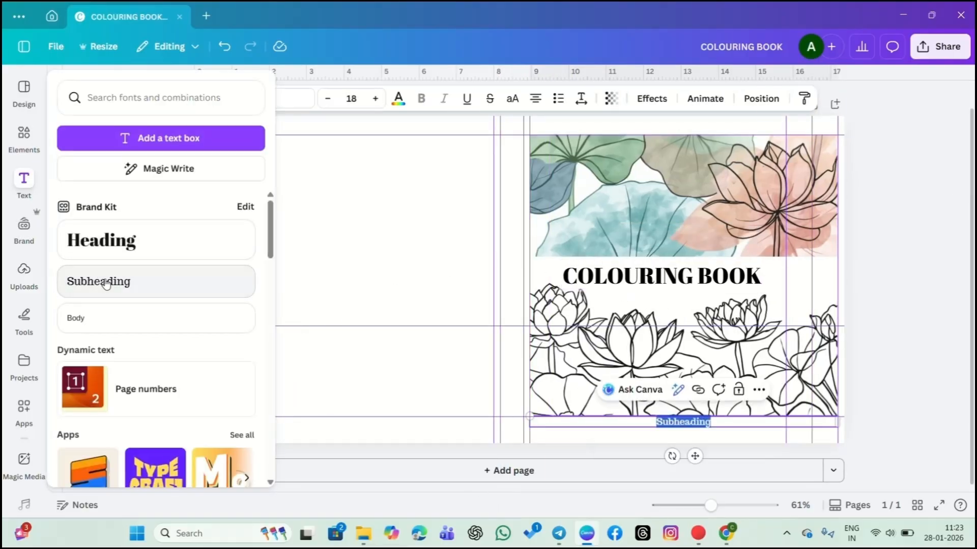
text(BY CANVAB)
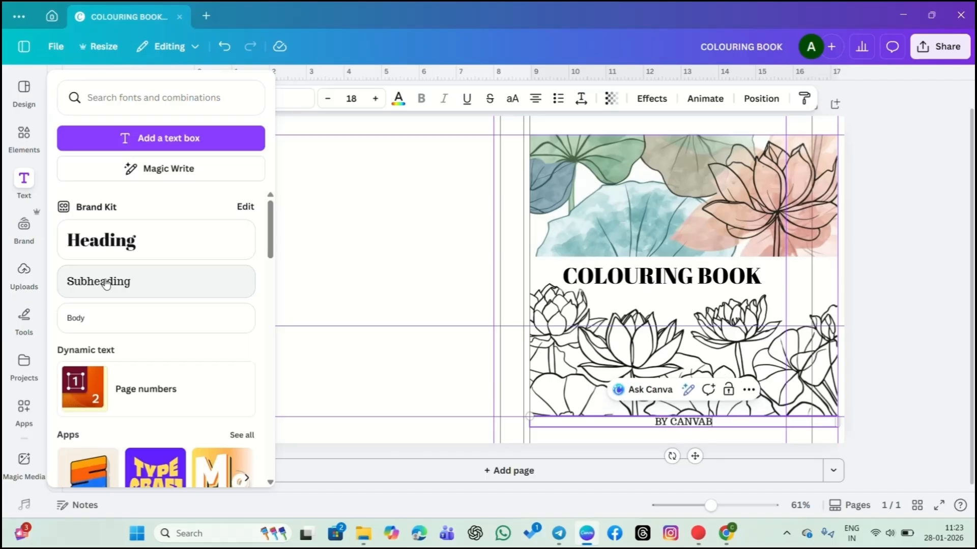
text(Y ANNA)
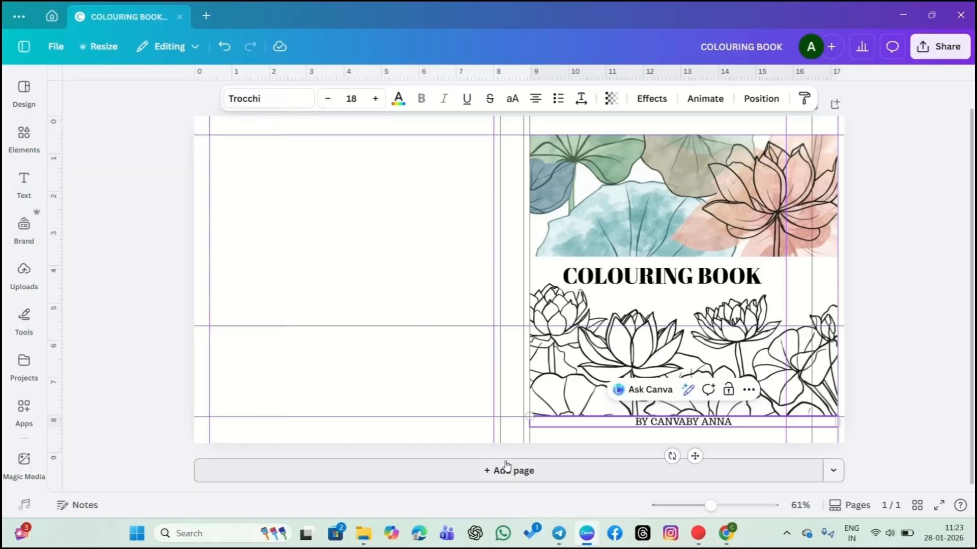
click(436, 371)
drag(690, 429, 739, 294)
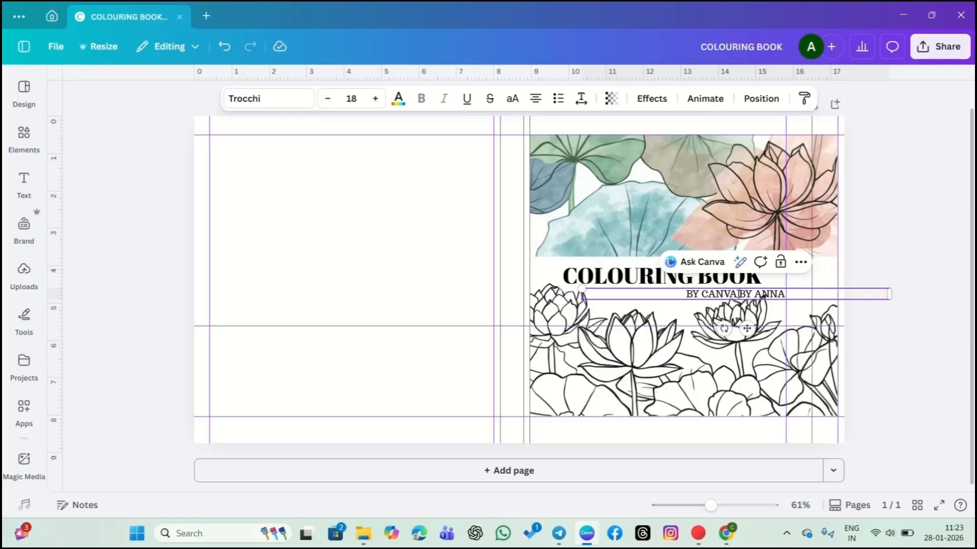
Step: Recolour the whole author byline with the muted grey-green from the lotus artwork's photo colours
click(399, 98)
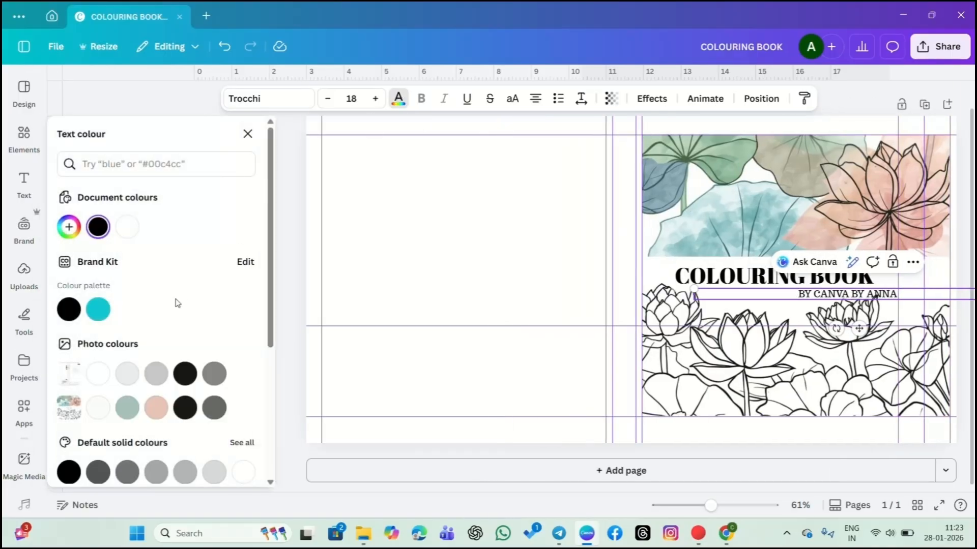
click(128, 410)
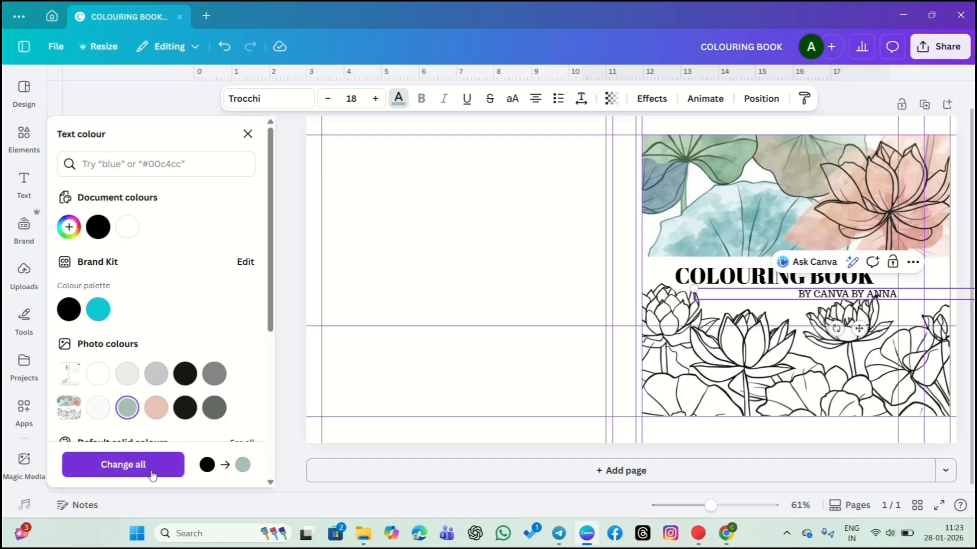
click(287, 378)
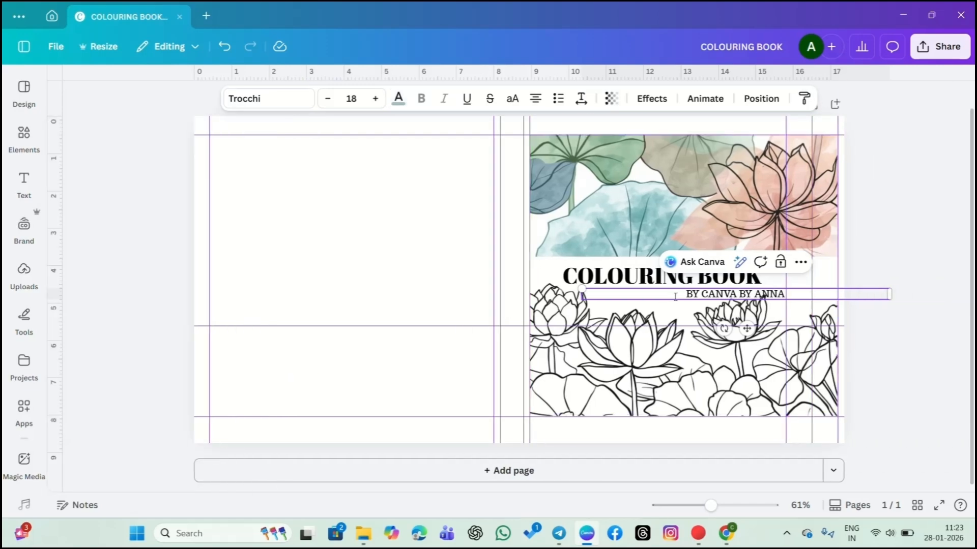
drag(686, 294, 790, 294)
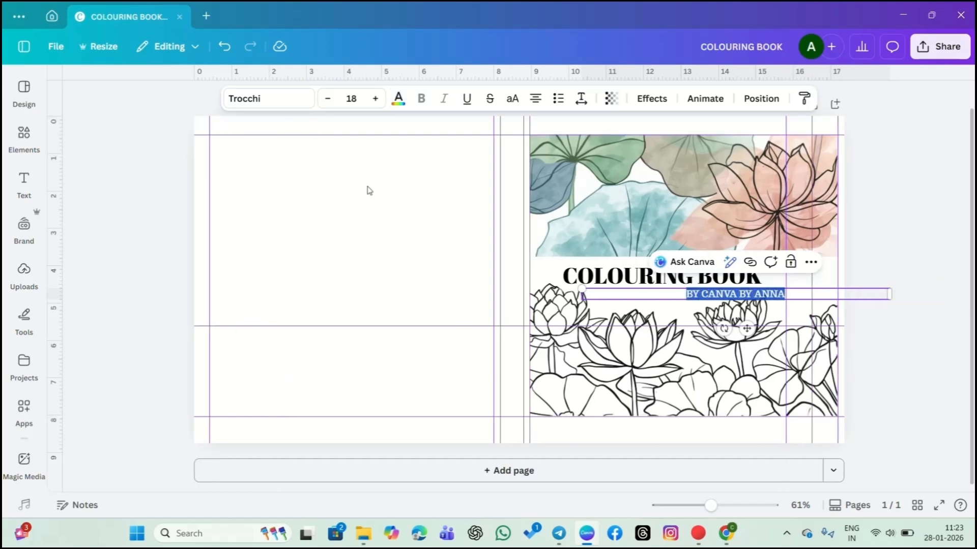
click(398, 100)
click(129, 410)
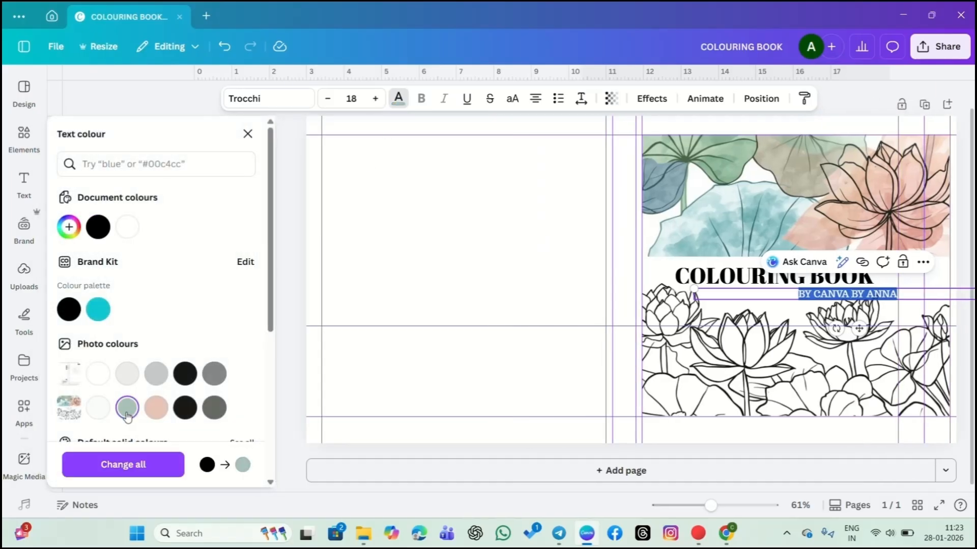
click(360, 388)
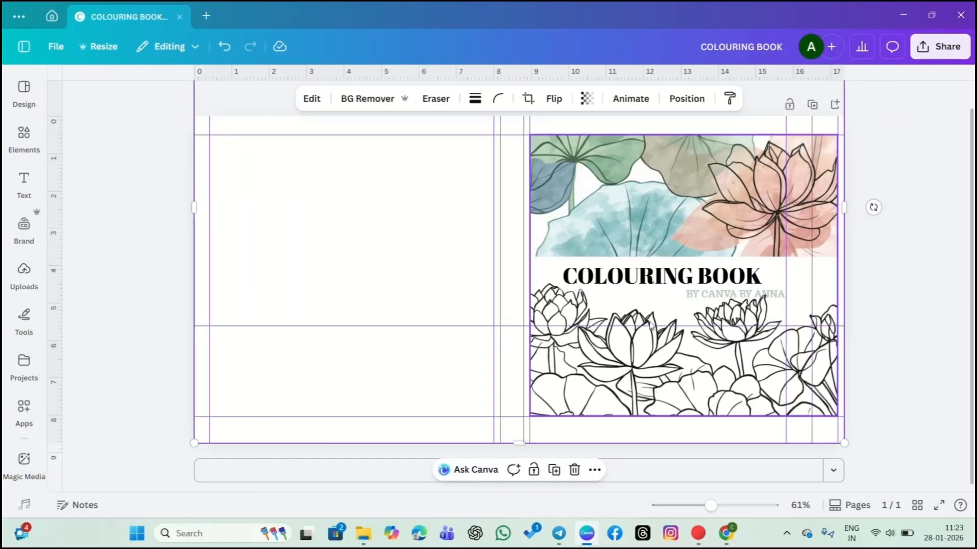
Step: Shrink the author byline to about size 14.6 and nudge it slightly upward
click(721, 297)
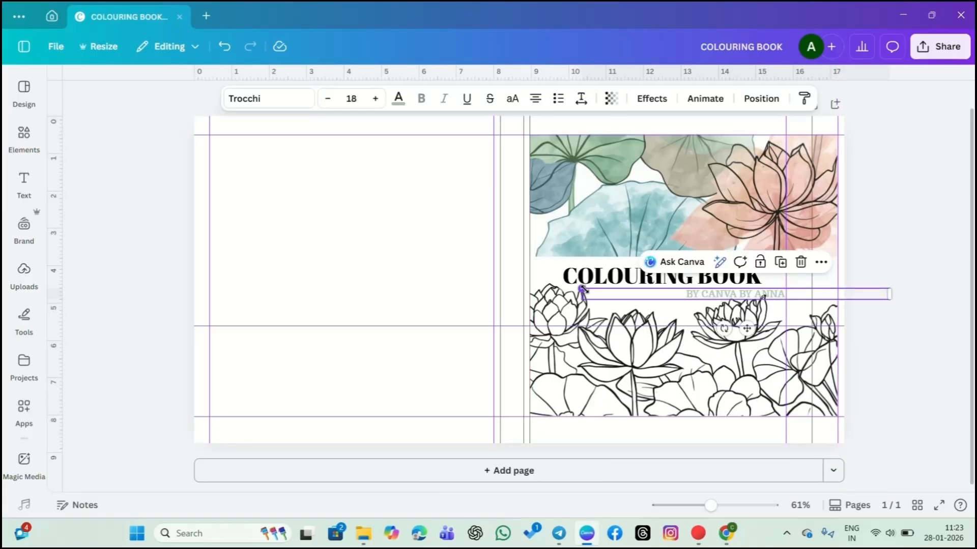
drag(581, 290, 640, 291)
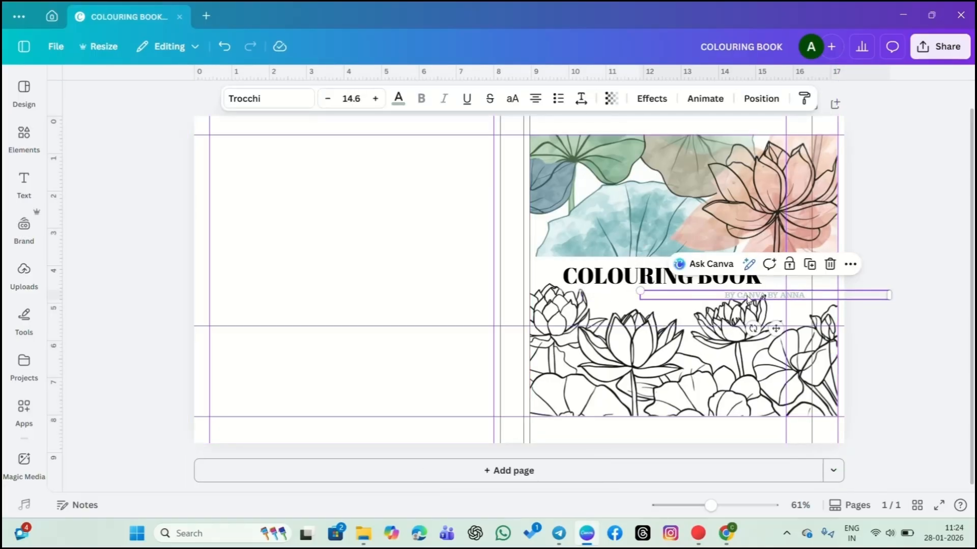
mouse_move(747, 299)
mouse_down()
mouse_move(726, 292)
mouse_move(749, 293)
mouse_up()
click(678, 327)
Step: Raise the COLOURING BOOK title slightly and move the byline up close beneath the title's end
click(722, 270)
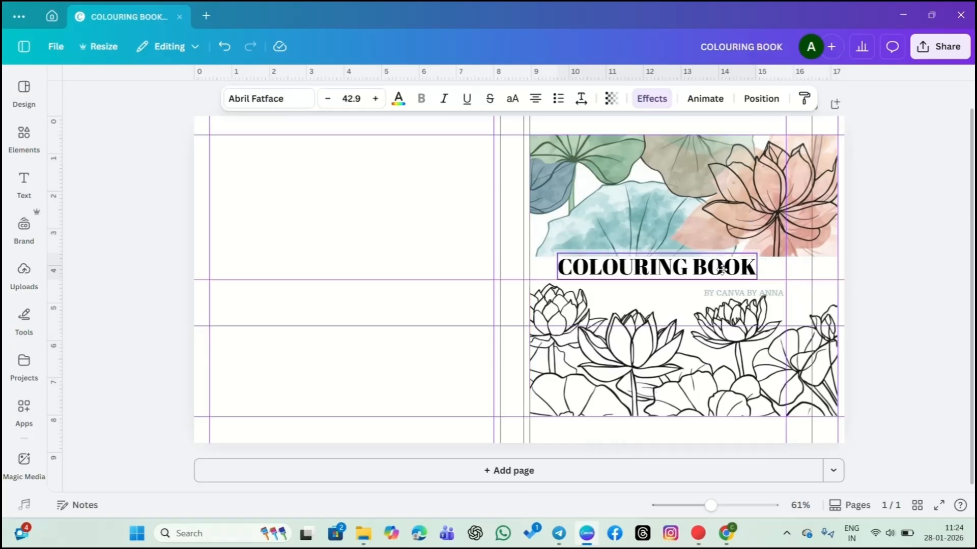
click(748, 293)
drag(748, 293, 743, 285)
click(605, 303)
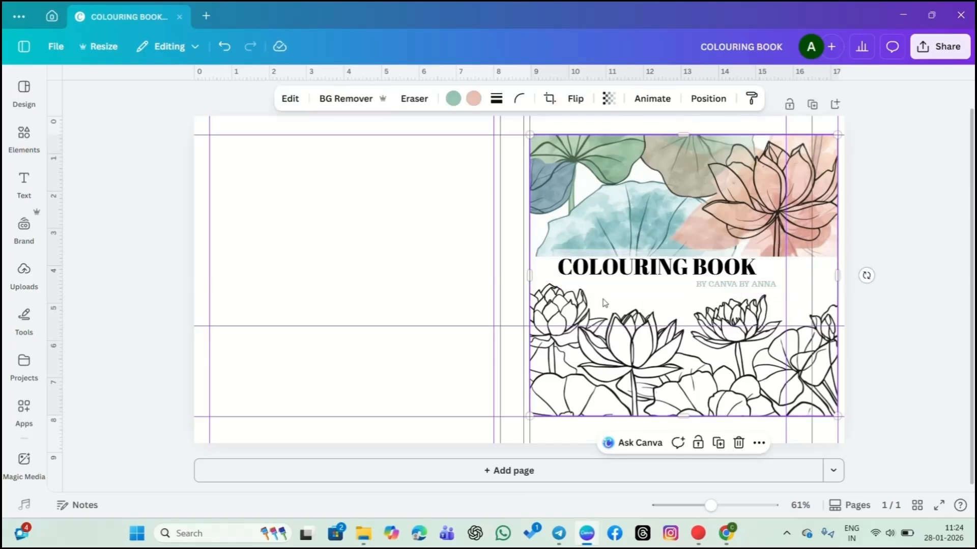
Step: Set the byline's text colour to the dark grey from the lotus artwork's photo colours
click(707, 288)
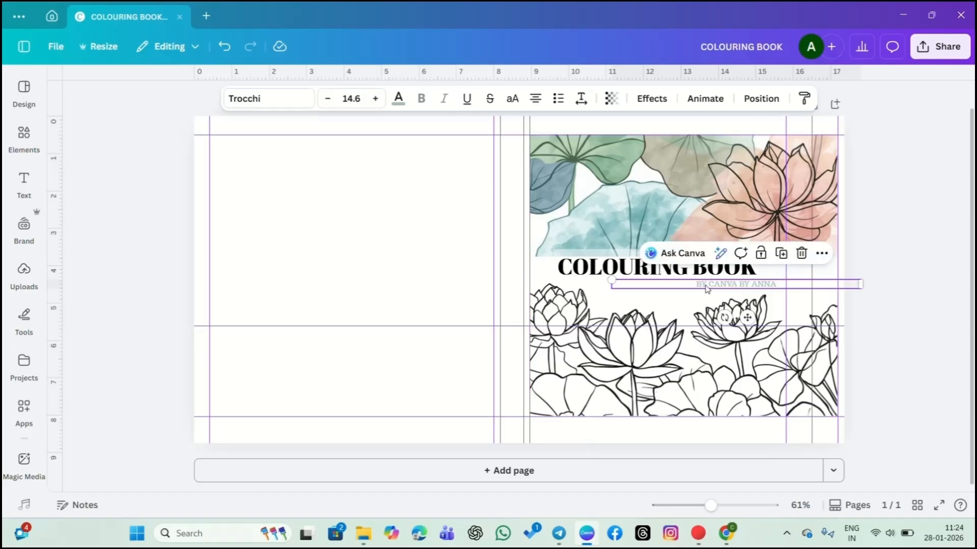
click(398, 98)
click(214, 408)
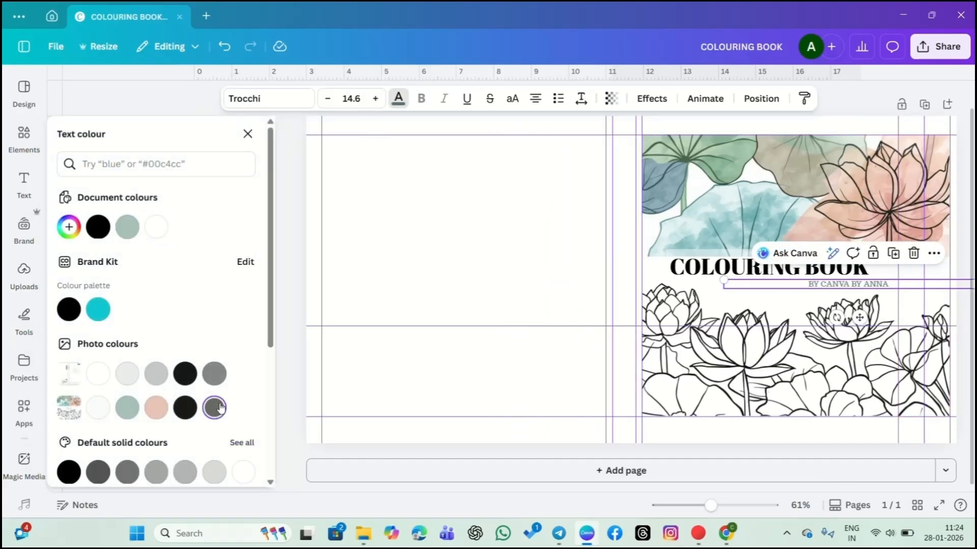
click(381, 289)
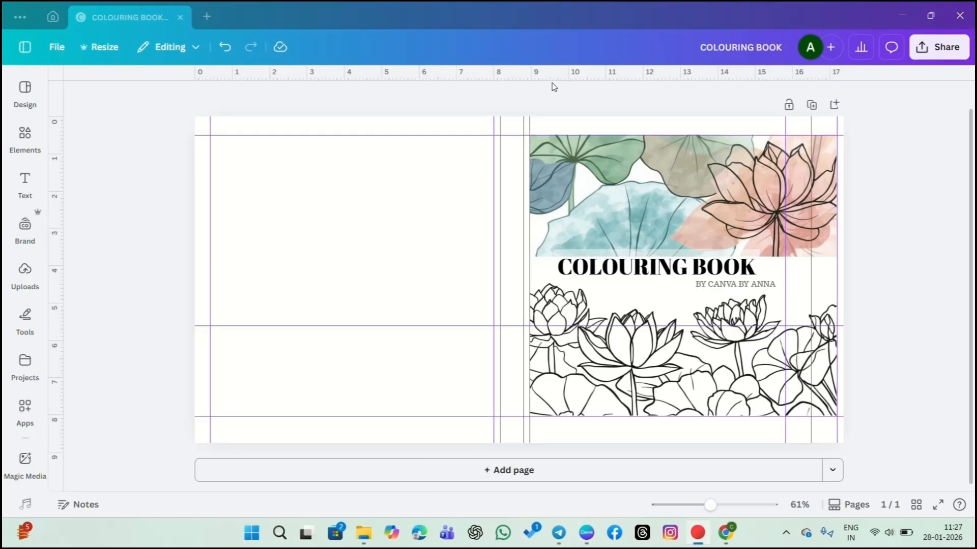
Step: Add a heading that reads ADULT COLOURING BOOKS FOR STRESS RELIEF
click(24, 183)
click(141, 248)
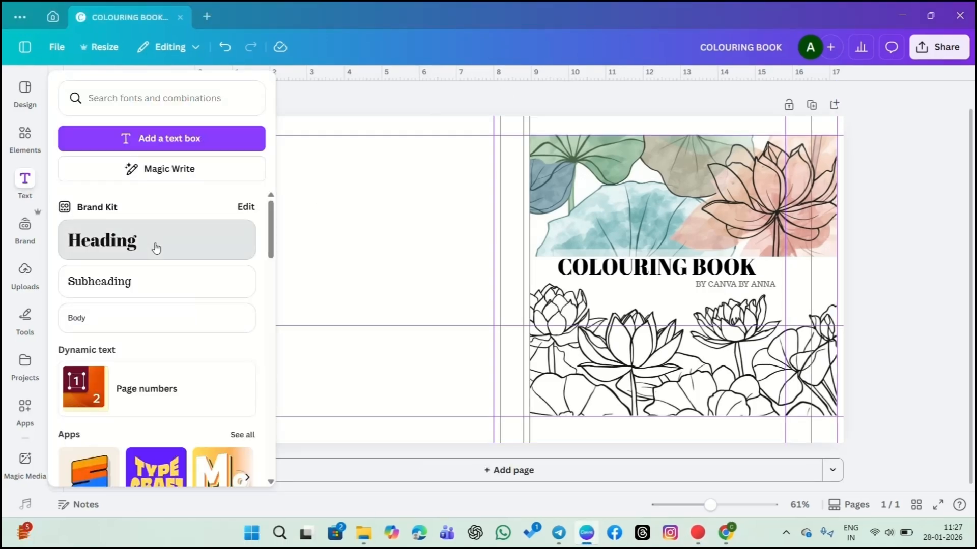
key(BackSpace)
text(CO)
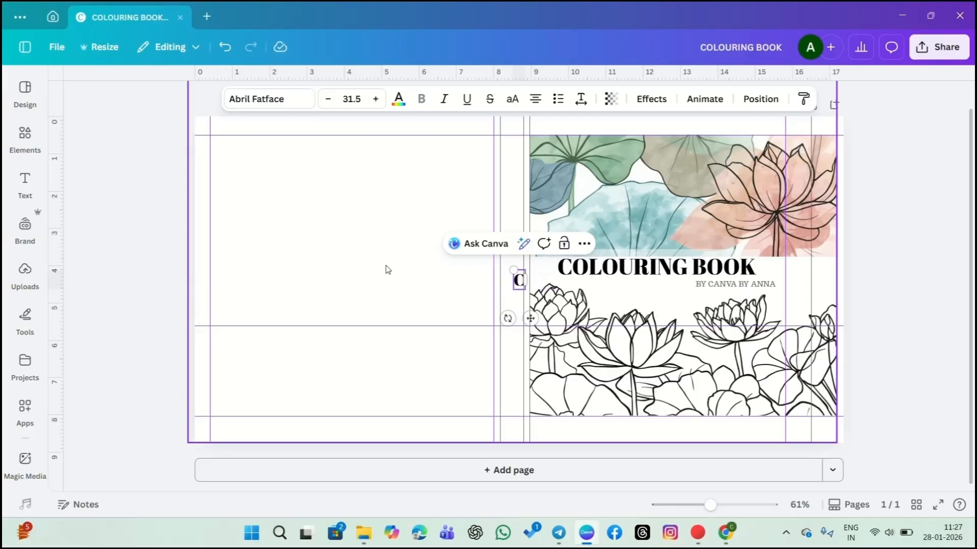
key(BackSpace)
text(ADULT)
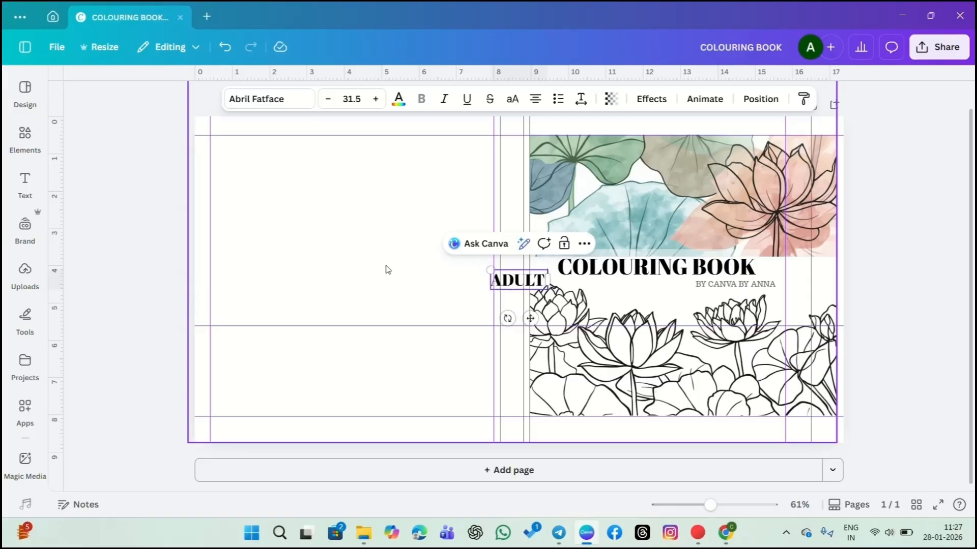
text( COLOURING BO)
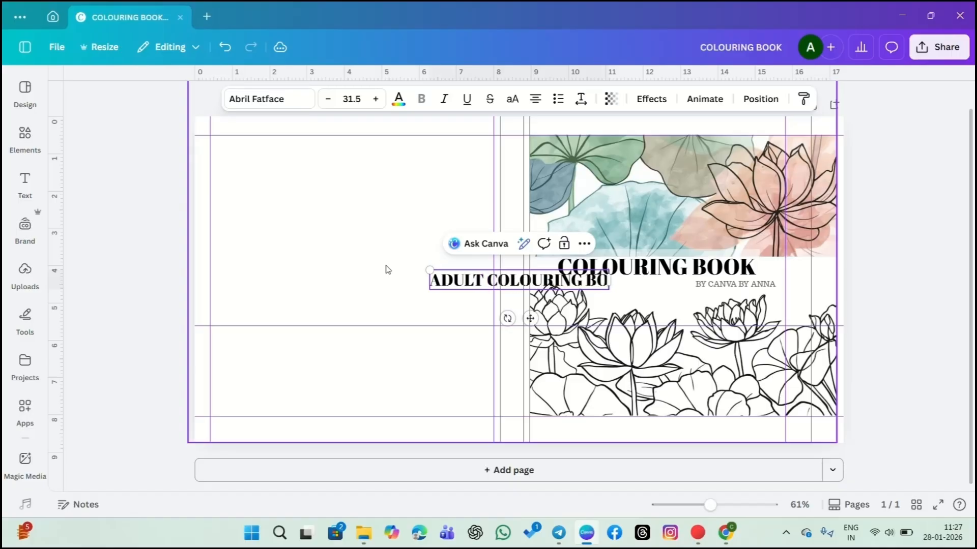
text(OKS FOR S)
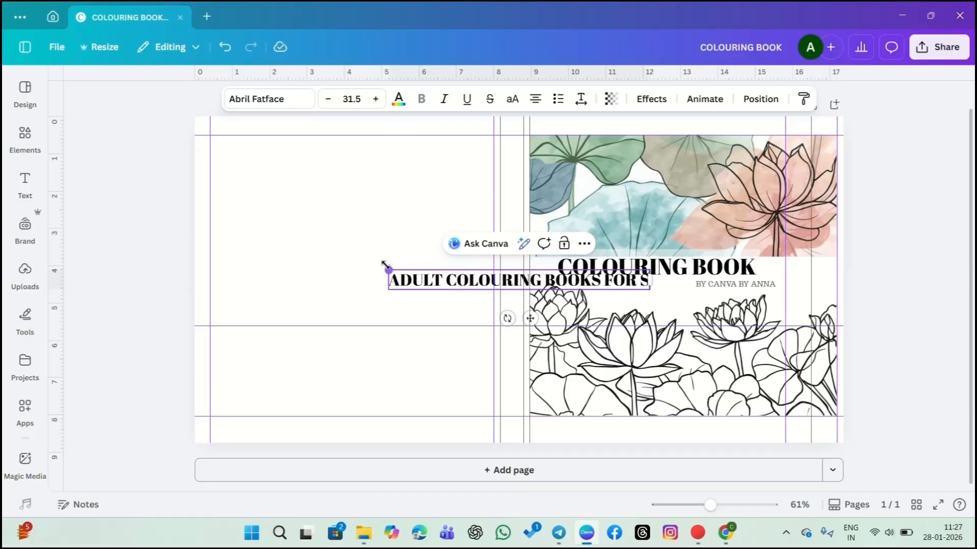
text(TRESS RELI)
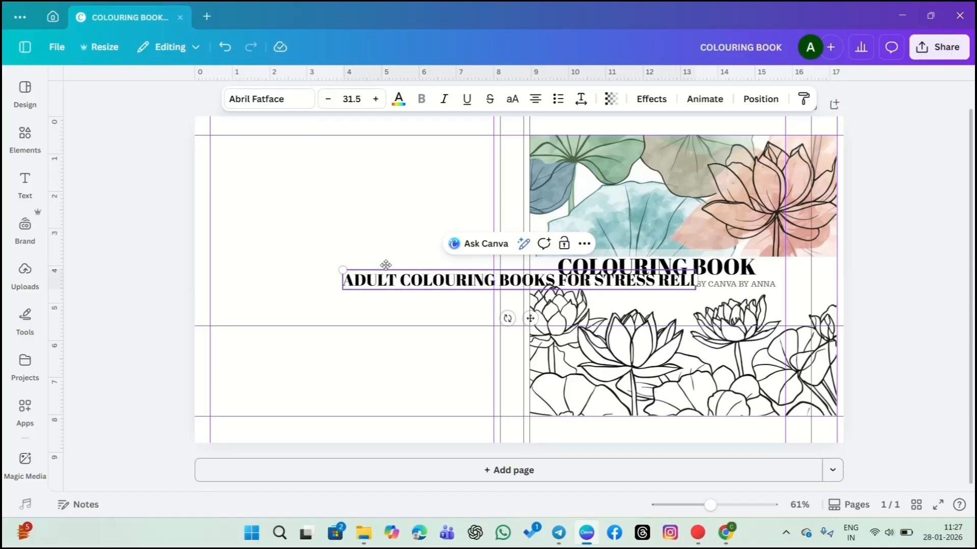
text(EF)
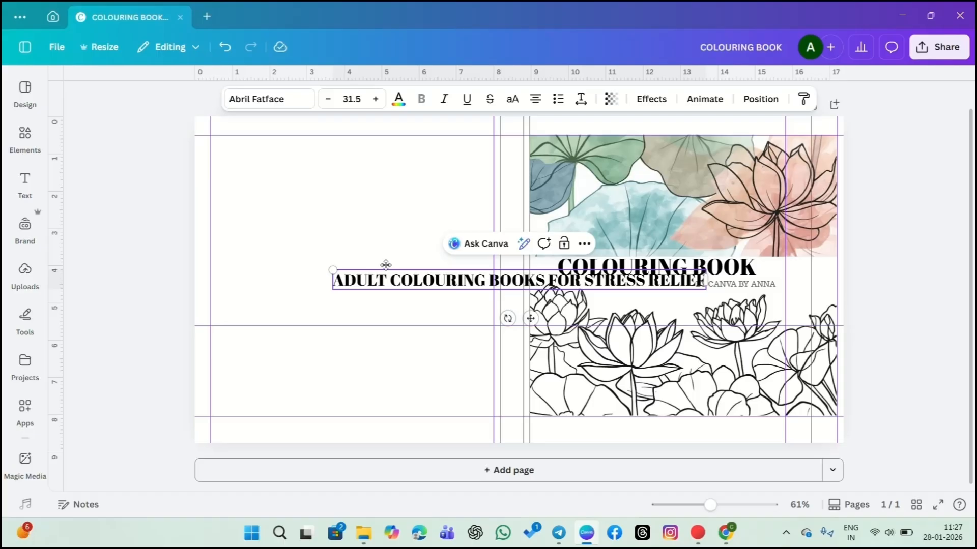
Step: Change the ADULT COLOURING BOOKS FOR STRESS RELIEF heading's font to London from the recently used fonts
click(272, 100)
scroll(175, 392, down, 2)
scroll(173, 392, down, 1)
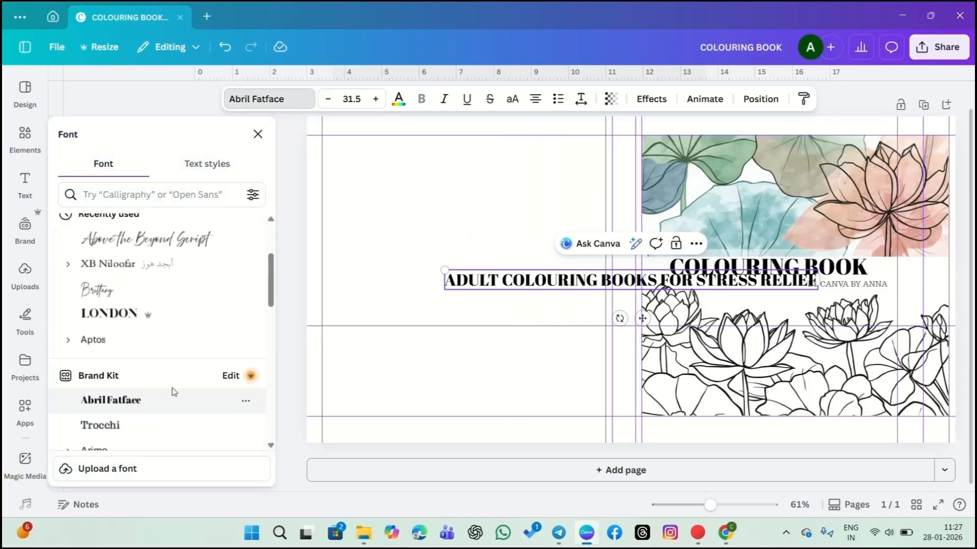
scroll(173, 392, up, 2)
click(109, 338)
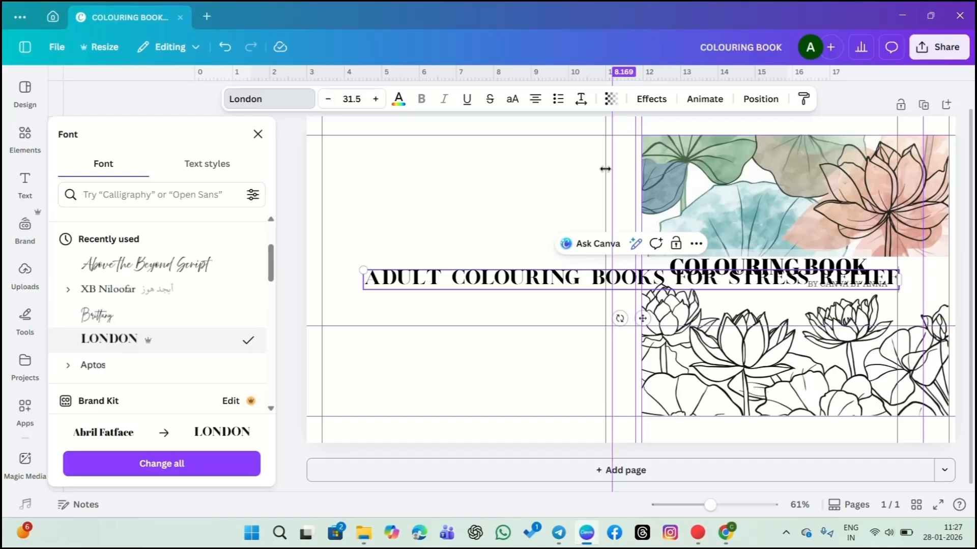
click(422, 336)
Step: Apply the Background text effect to the stress relief heading and set its colour to green from the default solid colours
click(425, 280)
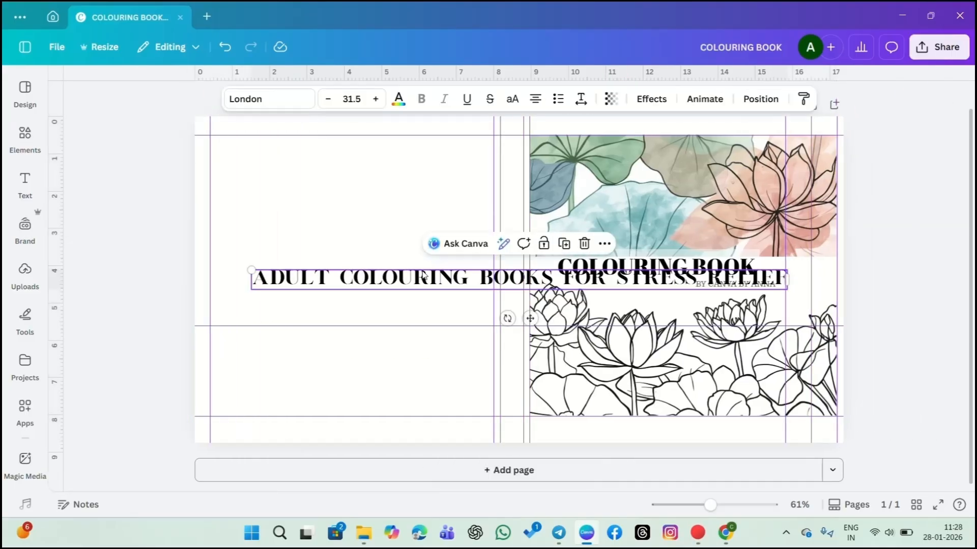
click(652, 99)
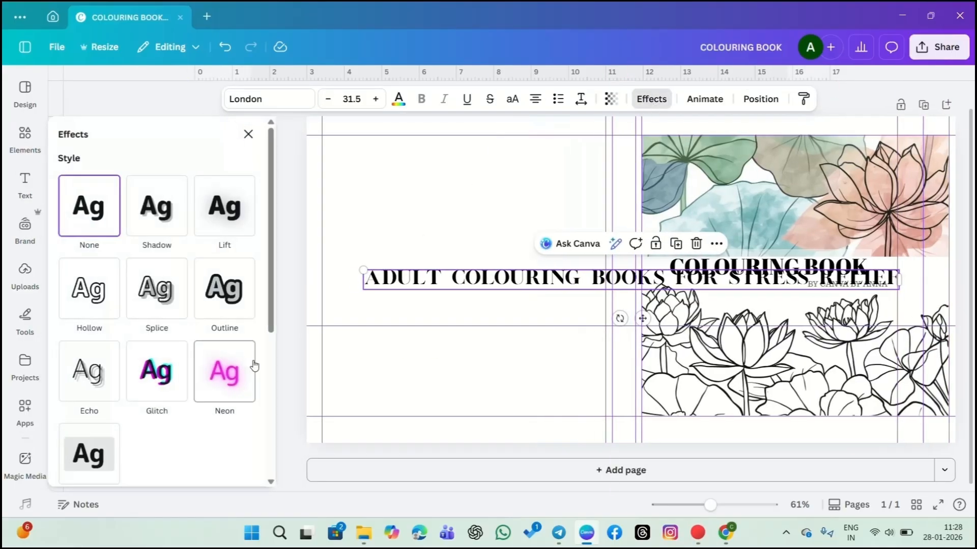
scroll(89, 452, down, 3)
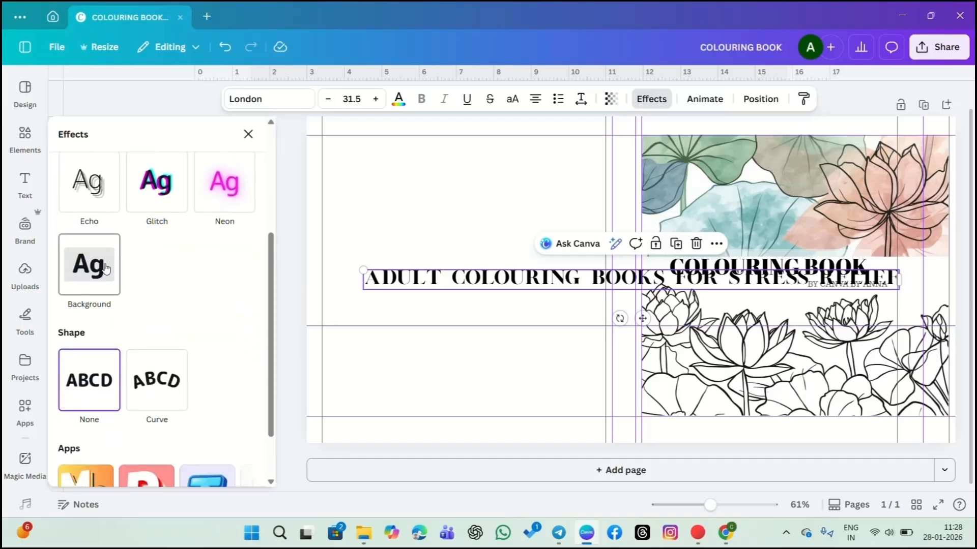
click(89, 265)
click(246, 465)
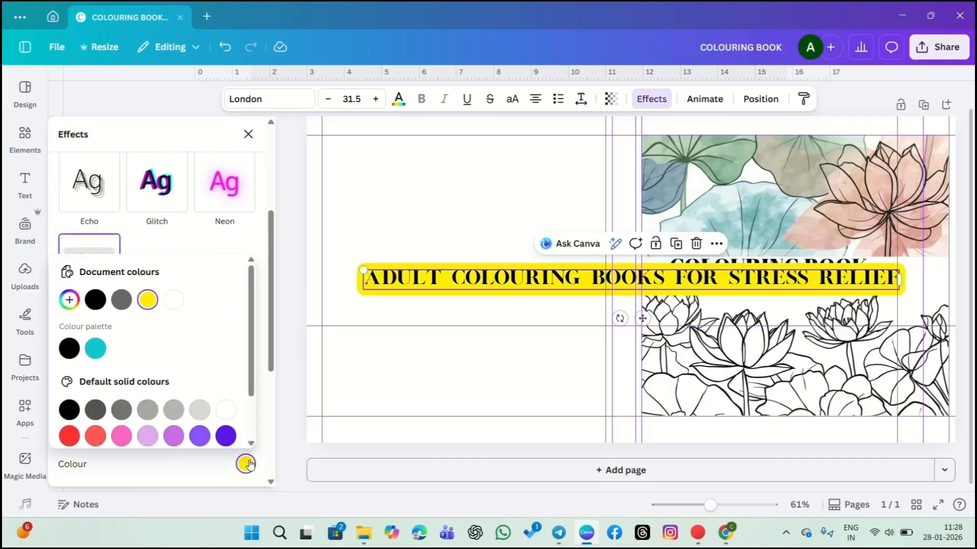
scroll(155, 360, down, 2)
click(69, 428)
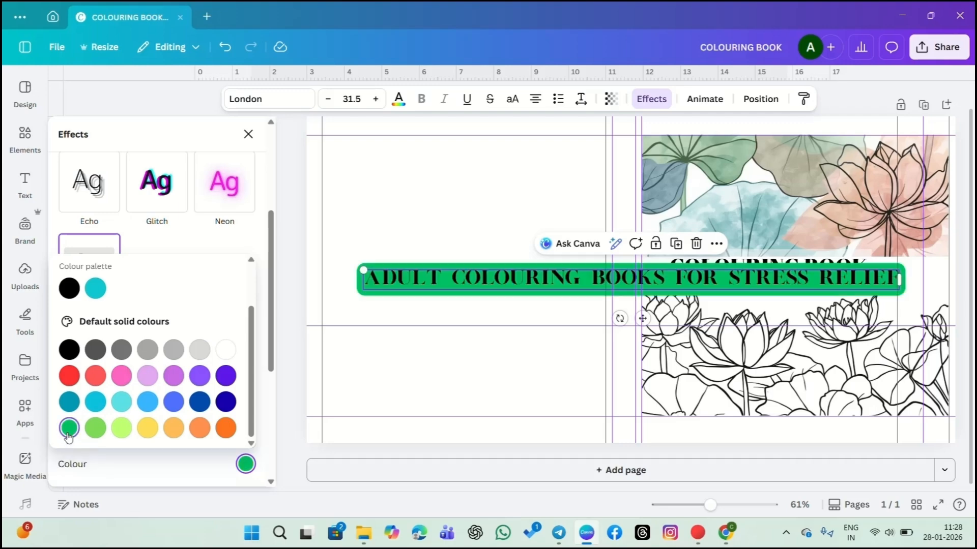
Step: Set the green heading background's roundness to 0, spread to 20 and transparency to 46
scroll(211, 270, down, 4)
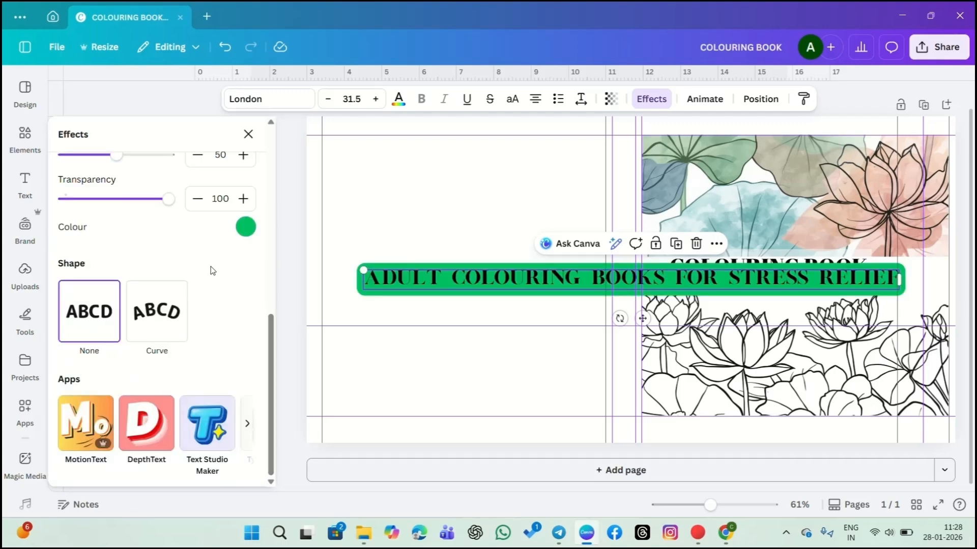
scroll(156, 211, up, 3)
scroll(156, 211, up, 1)
drag(105, 277, 64, 276)
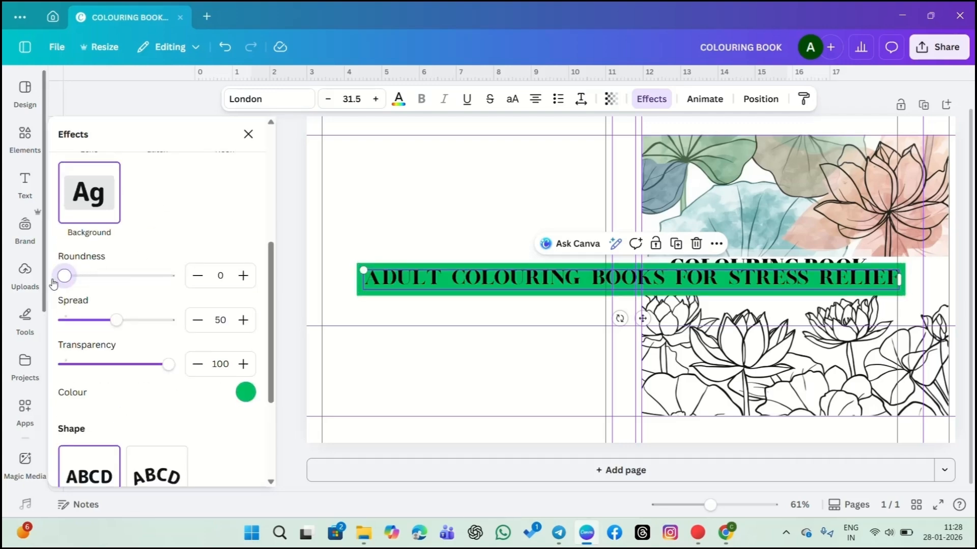
drag(117, 319, 85, 320)
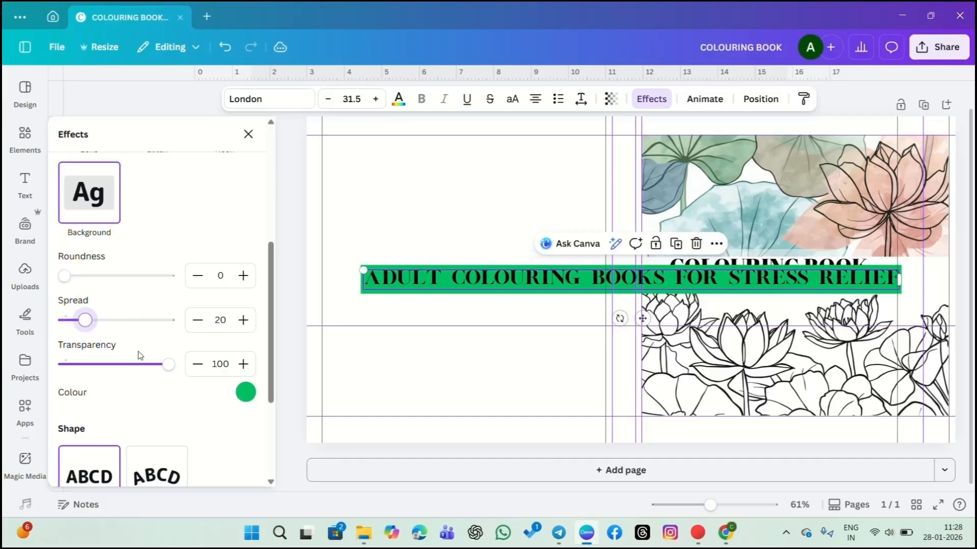
drag(169, 365, 116, 362)
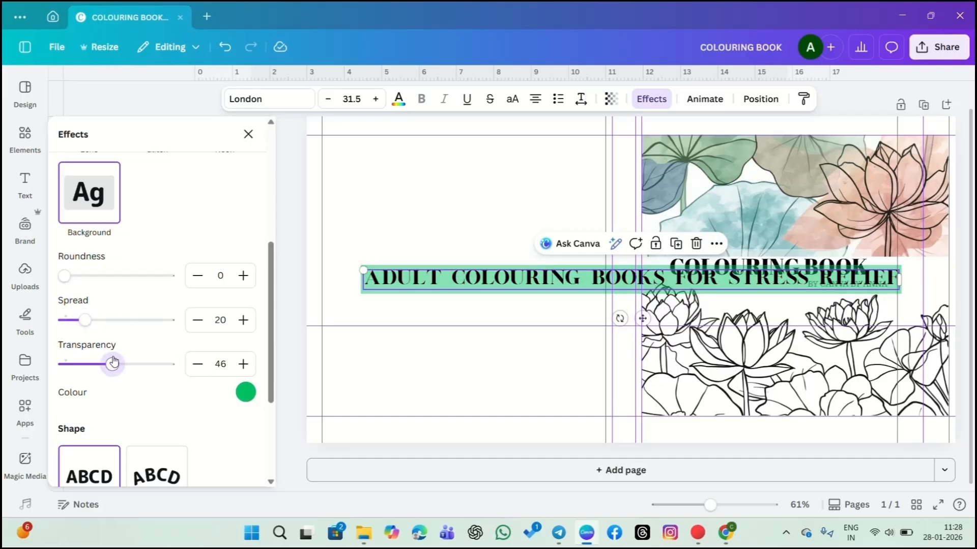
click(312, 276)
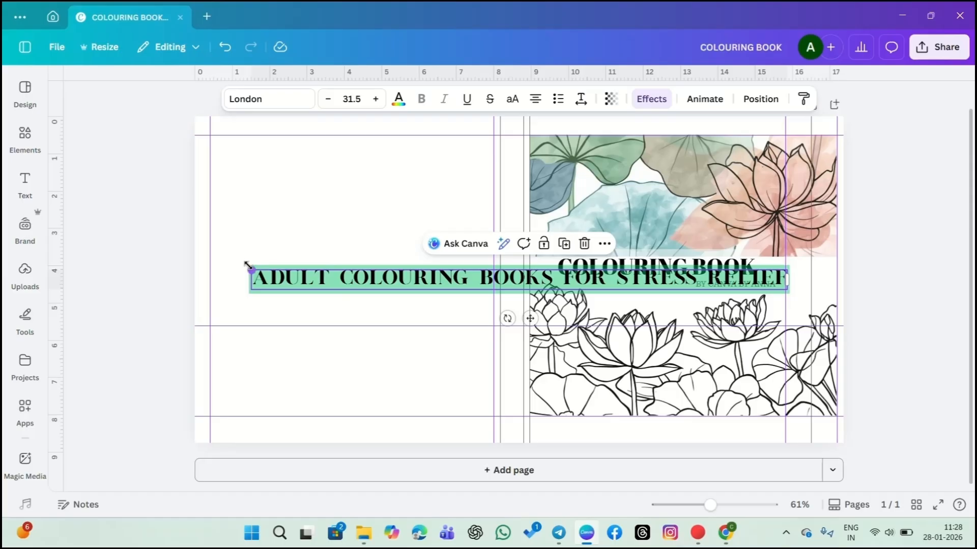
Step: Reduce the stress relief heading to size 19.5 and move it over the lower line-art lotuses, starting at the front cover artwork's inner edge
click(327, 100)
click(327, 101)
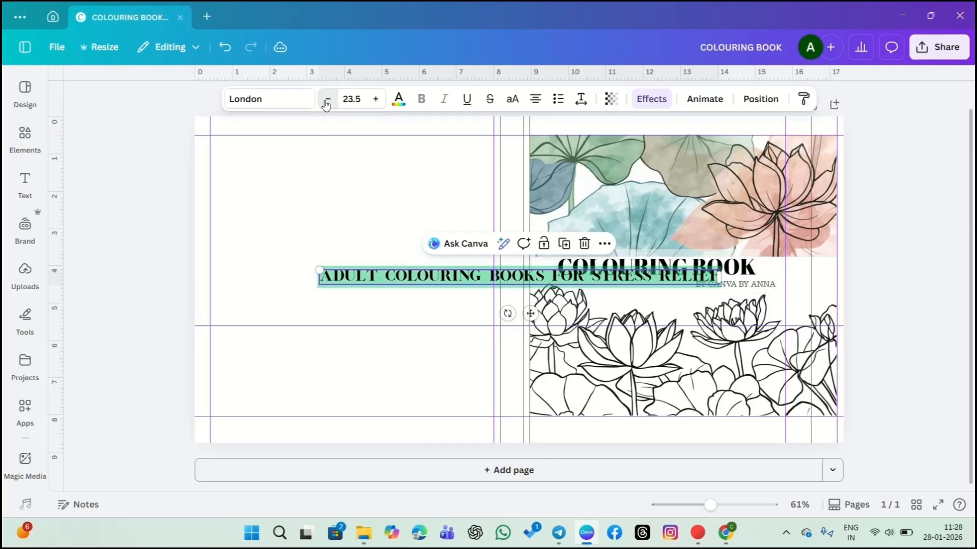
click(327, 100)
click(327, 100)
click(432, 301)
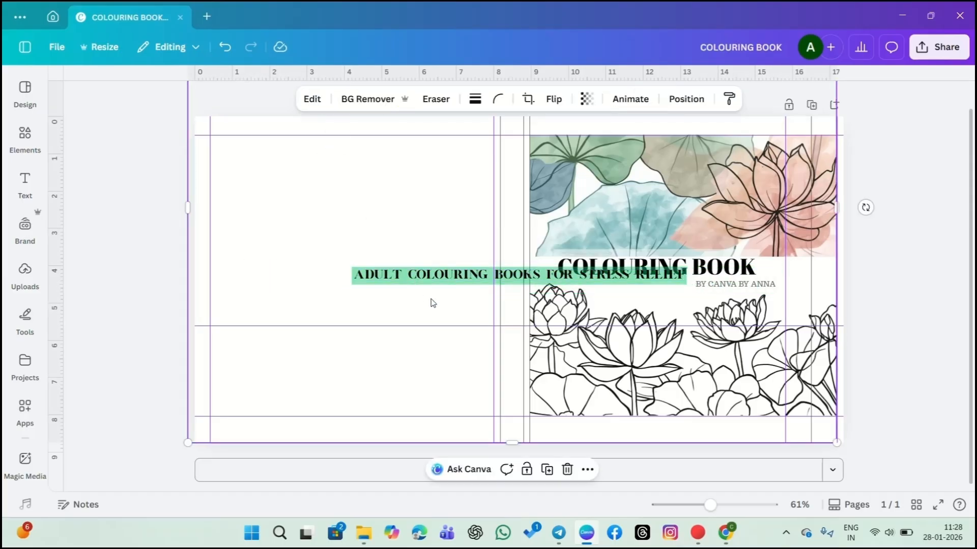
click(432, 276)
drag(432, 276, 609, 383)
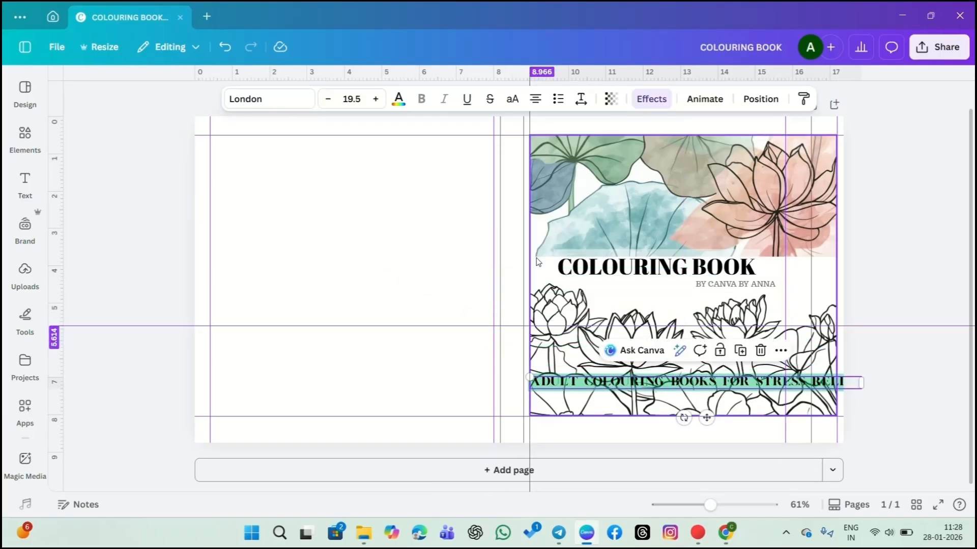
Step: Reduce the stress relief heading to size 12.5 and centre it under the title, near the bottom of the front cover's line-art lotuses
click(329, 100)
click(328, 99)
click(328, 99)
click(328, 99)
click(328, 100)
click(328, 99)
click(328, 99)
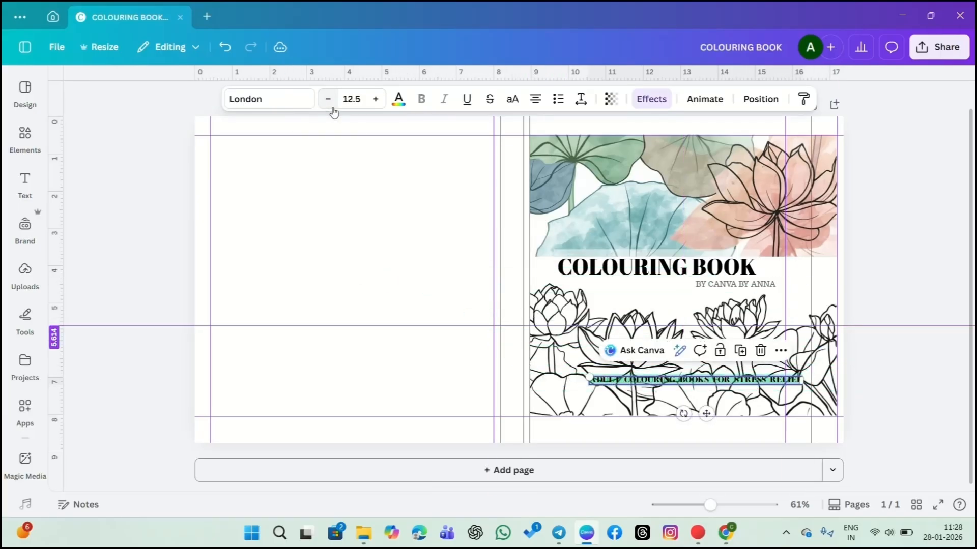
drag(689, 378, 659, 391)
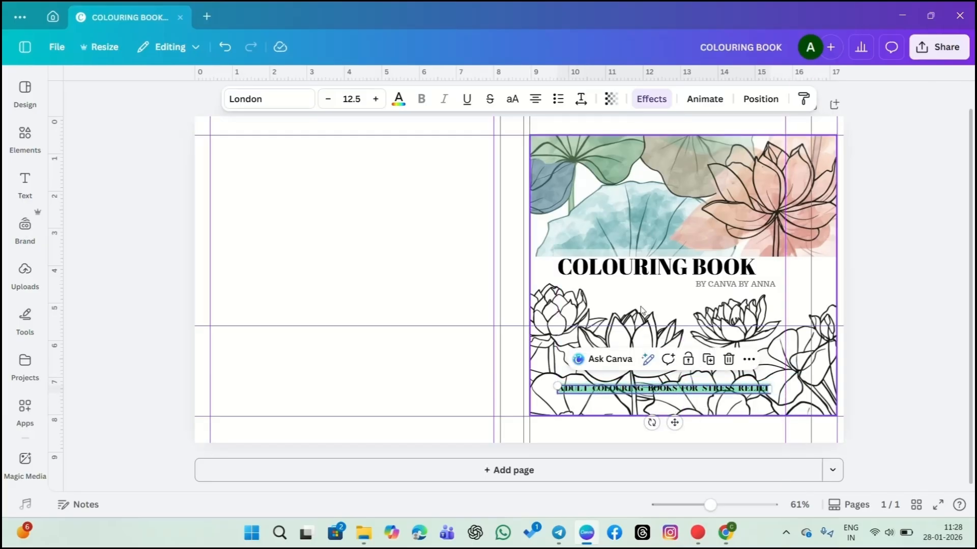
click(642, 311)
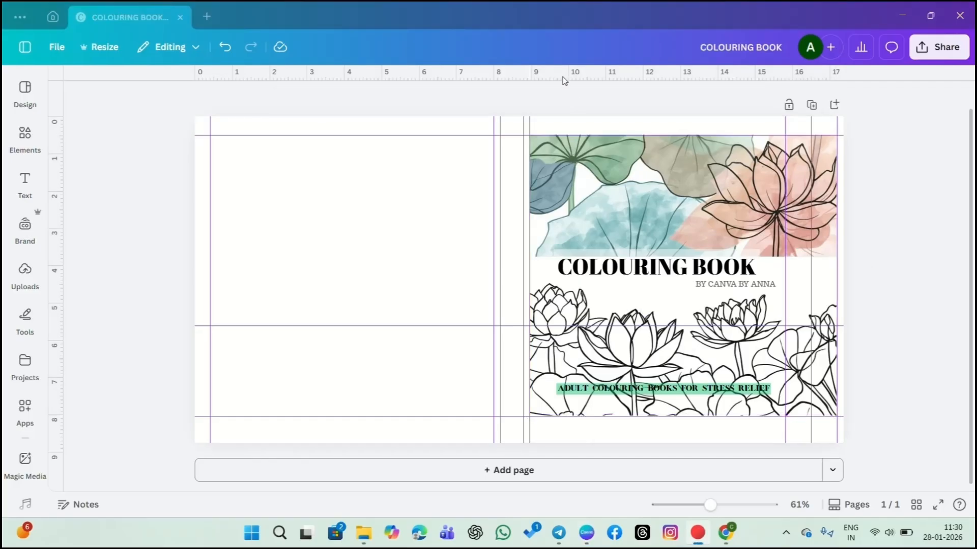
Step: Search the elements for GREEN CIRCLE and add the plain solid light green circle graphic to the cover
click(563, 77)
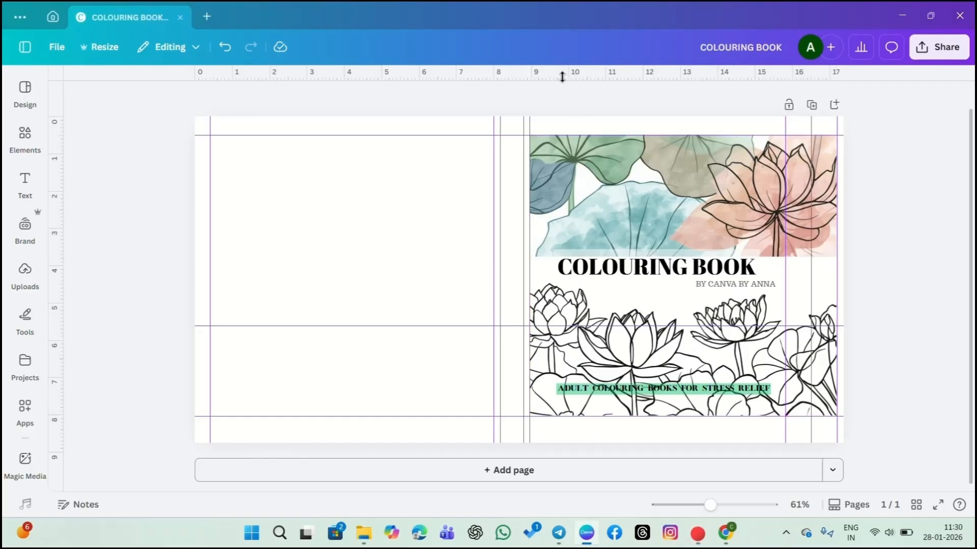
click(27, 133)
click(136, 99)
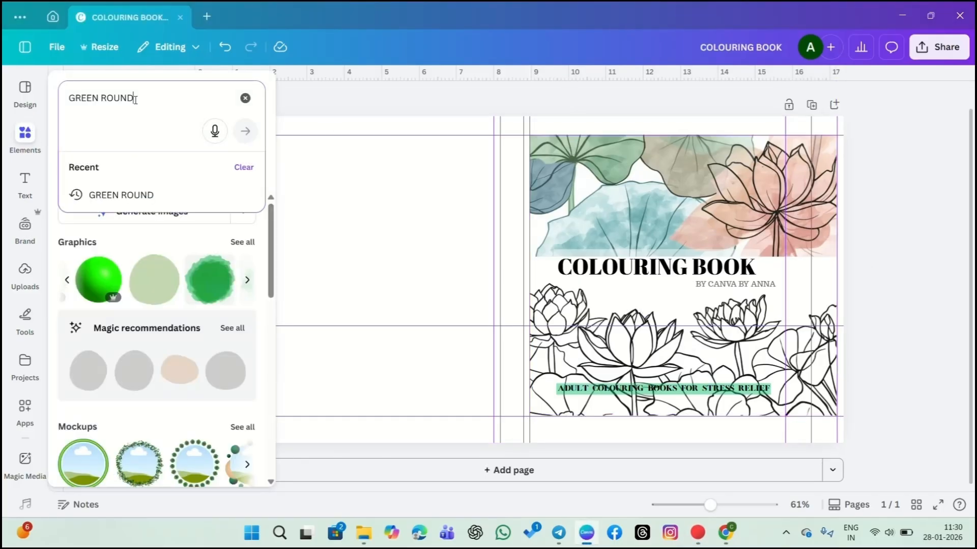
key(BackSpace)
key(BackSpace)
key(BackSpace)
key(BackSpace)
key(BackSpace)
text(C)
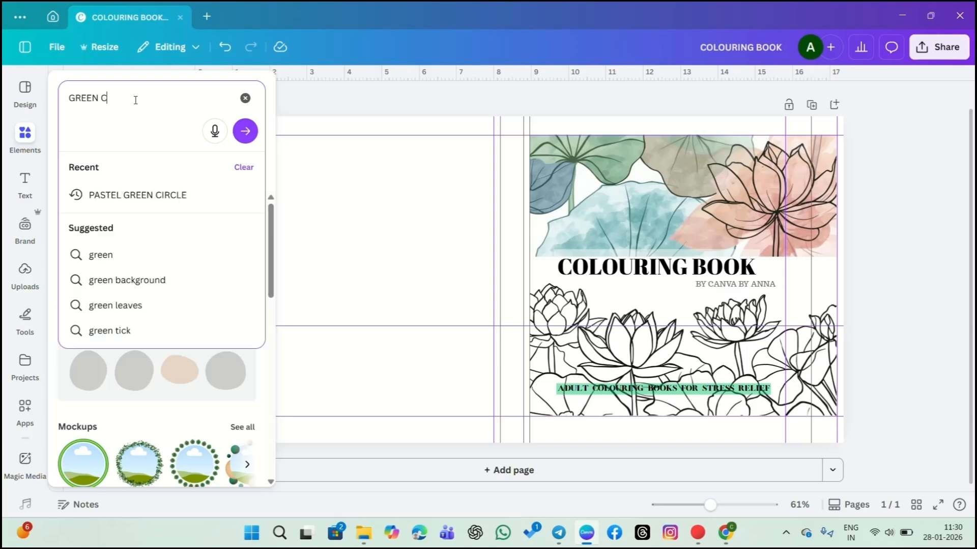
text(IRLE)
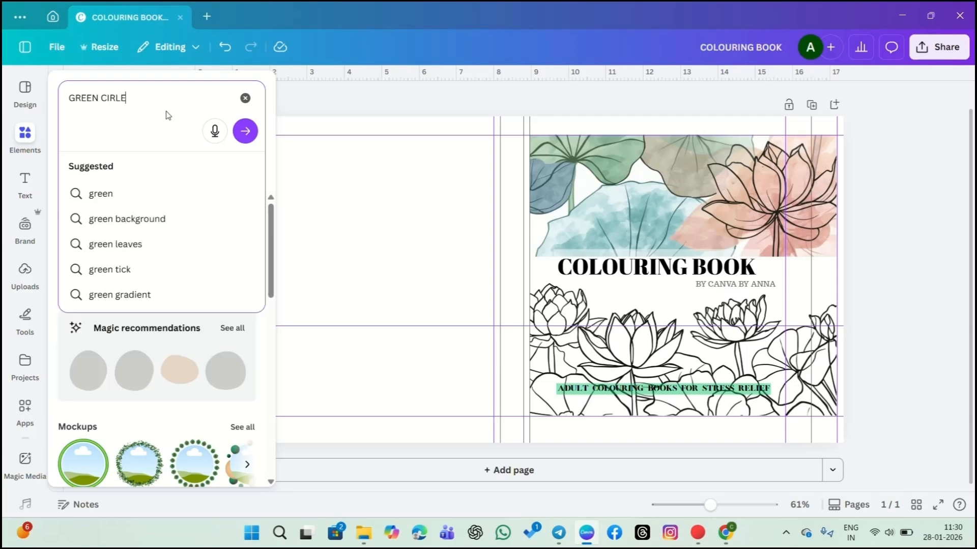
text(CLE)
key(Return)
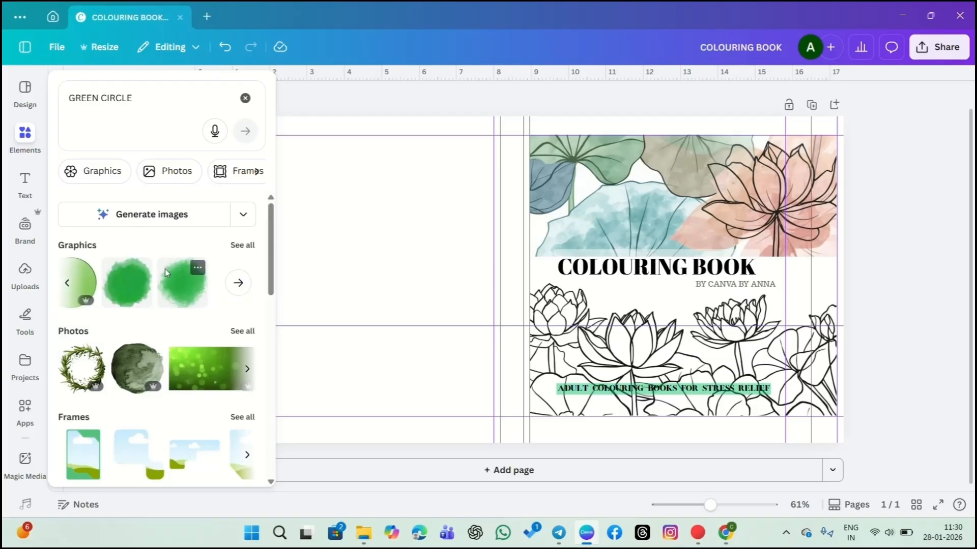
click(75, 291)
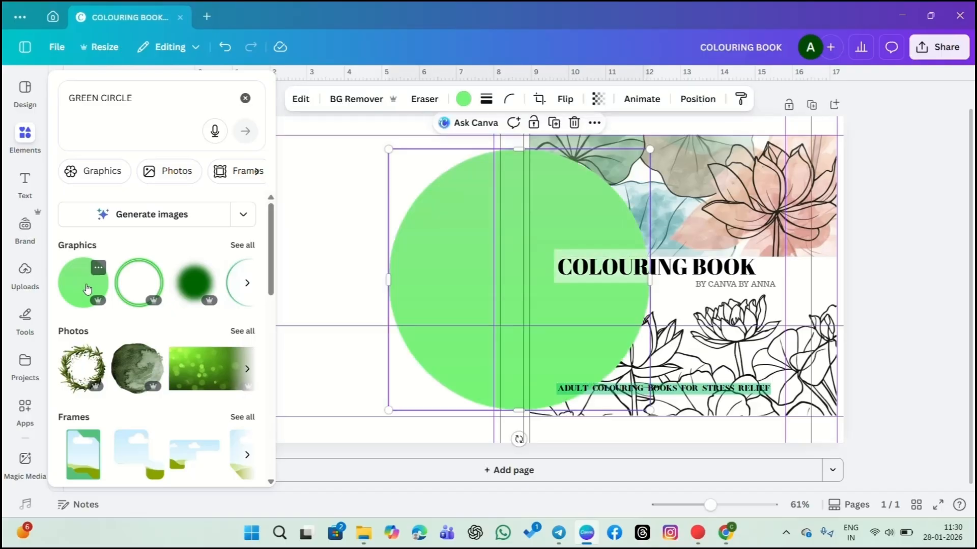
Step: Move the green circle onto the blank back cover, shrink it to just over half its size and place it in the upper half
drag(446, 268, 297, 261)
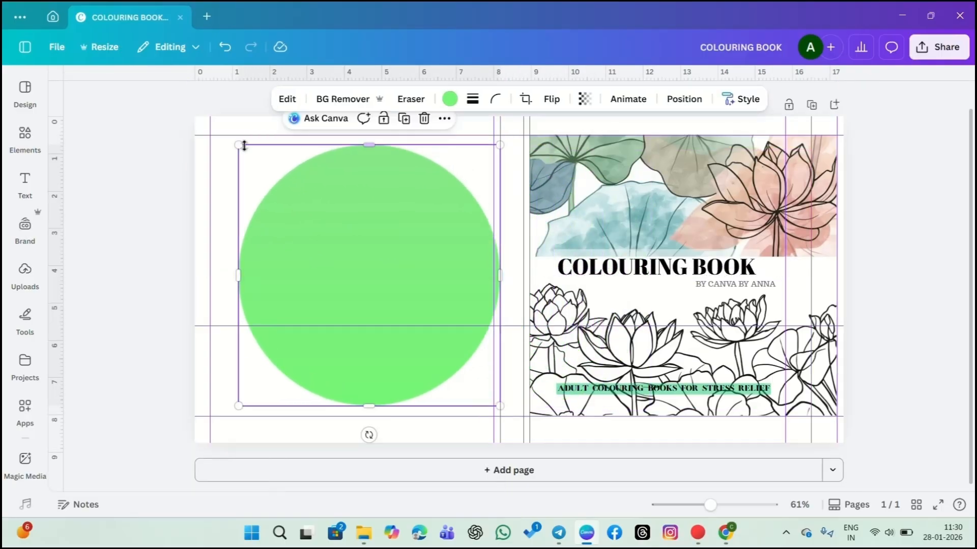
drag(239, 146, 348, 247)
drag(444, 281, 365, 212)
Step: Recolour the circle with the second green of its photo colours, lower it slightly to just above the horizontal middle guide and shrink it a little
click(450, 99)
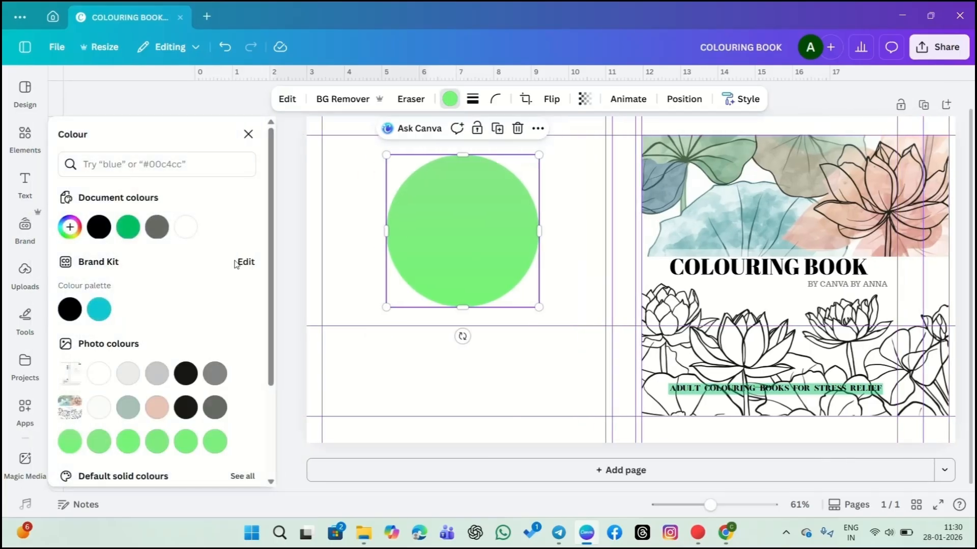
scroll(129, 331, down, 3)
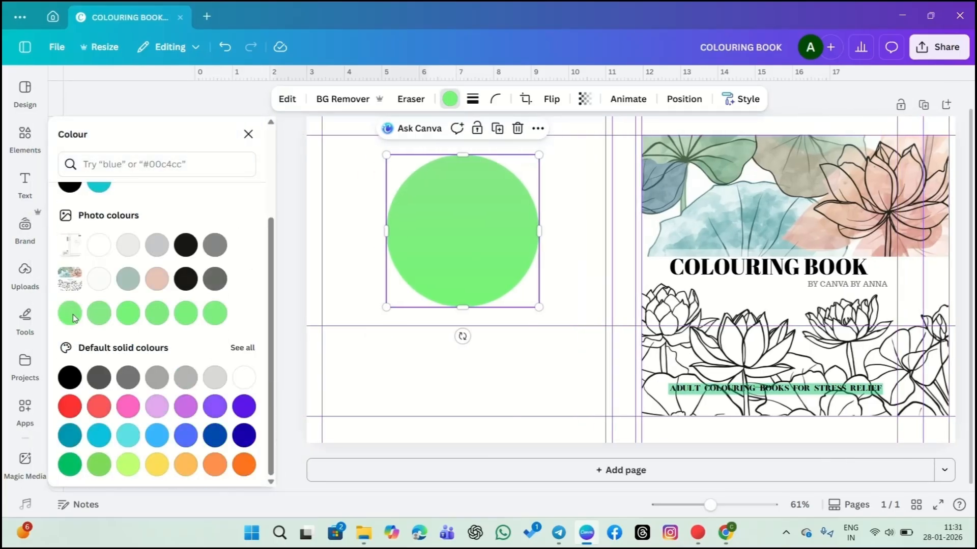
click(102, 317)
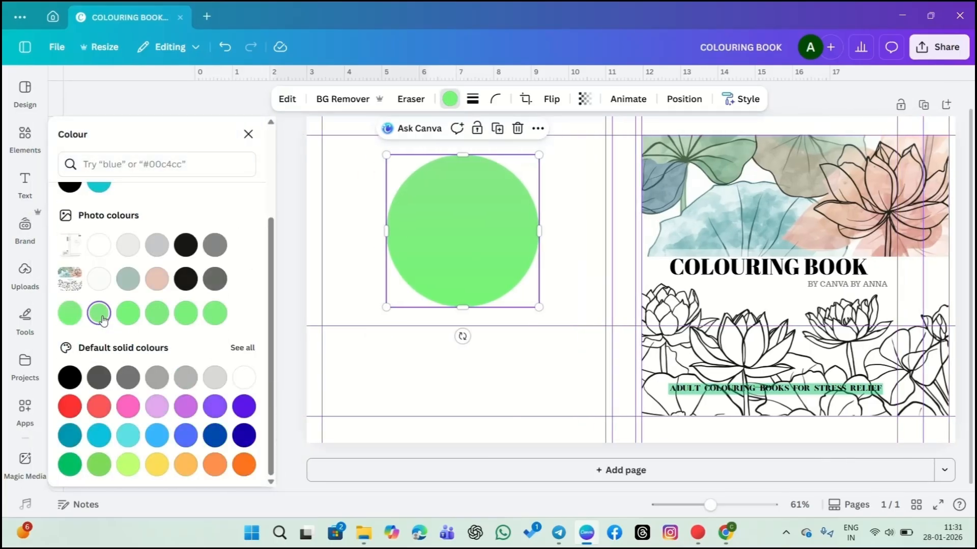
click(344, 258)
click(359, 262)
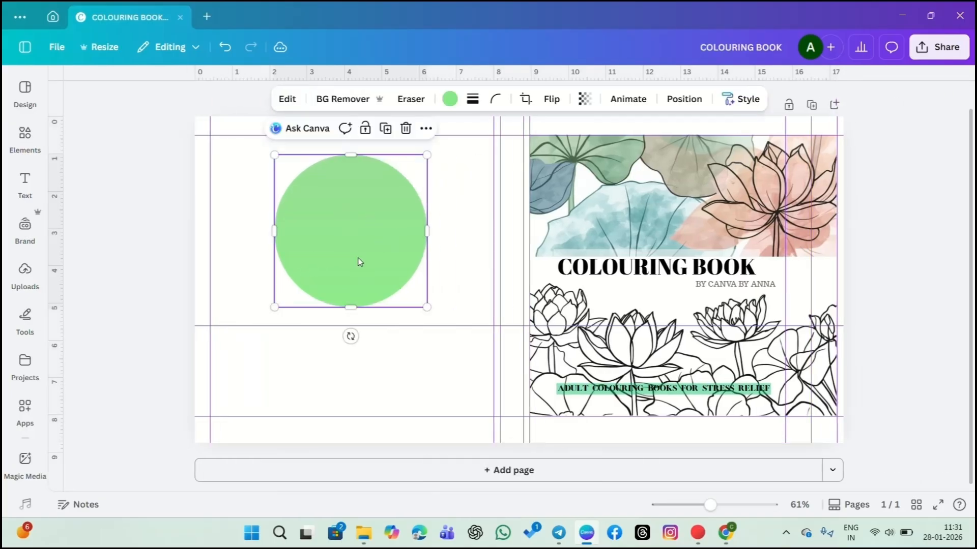
drag(359, 261, 355, 271)
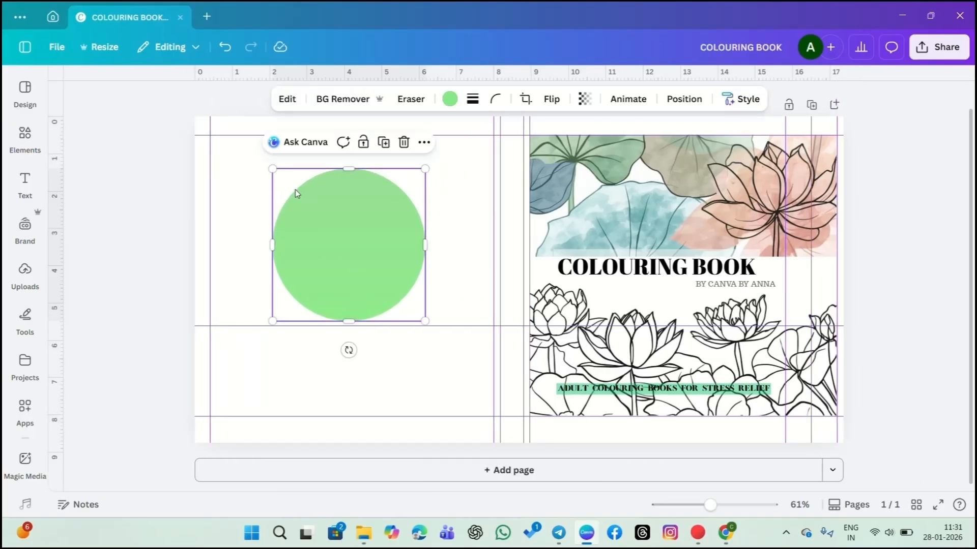
drag(272, 169, 275, 178)
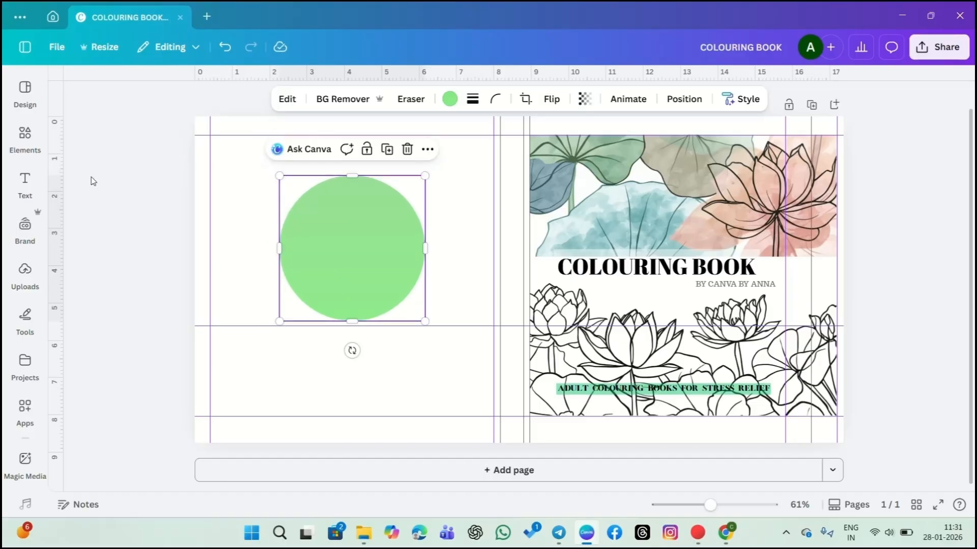
Step: Add a heading reading COLOURING BOOK just below the green circle on the back cover
click(25, 183)
click(102, 240)
double_click(389, 339)
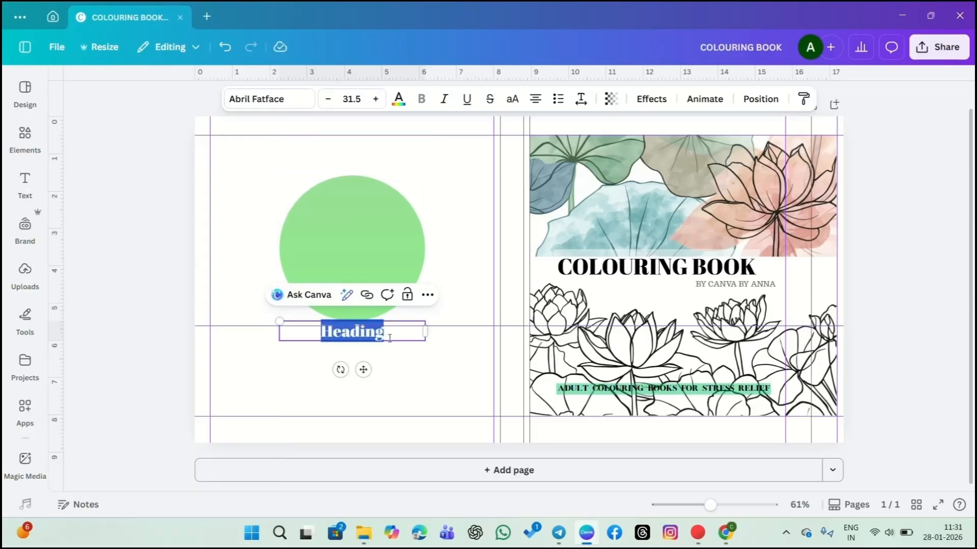
key(BackSpace)
text(COLOURING)
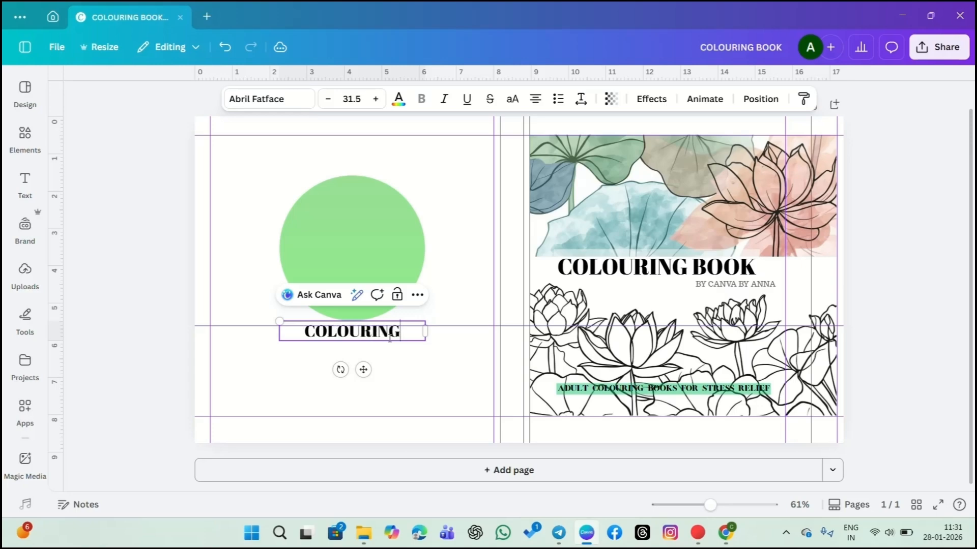
text( BOOK)
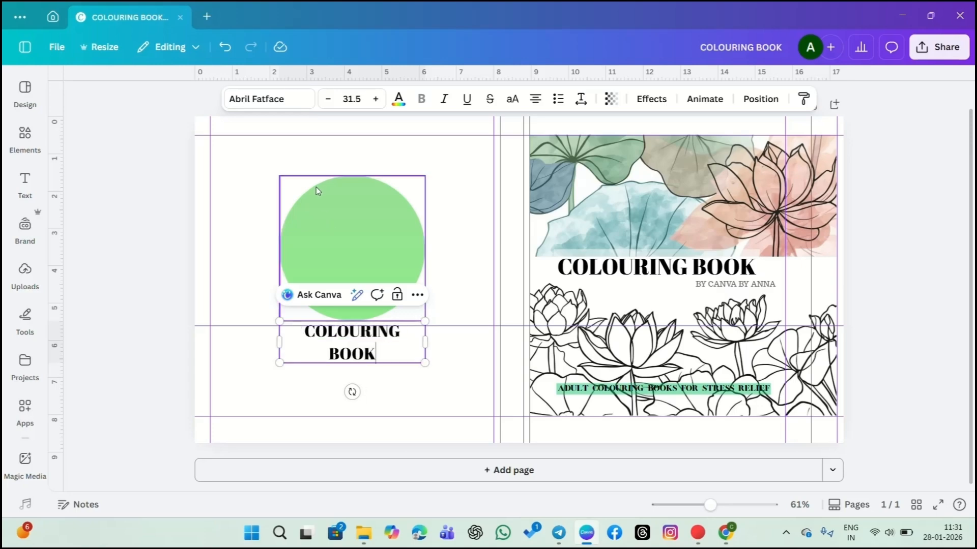
Step: Change the back cover COLOURING BOOK heading's font to XB Niloofar from the recently used fonts
click(279, 100)
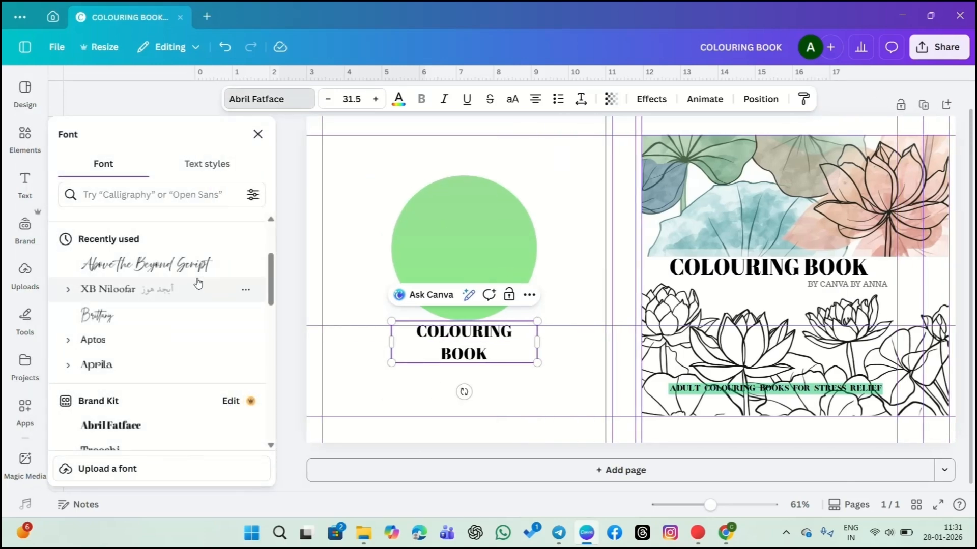
scroll(193, 356, down, 3)
scroll(194, 358, up, 3)
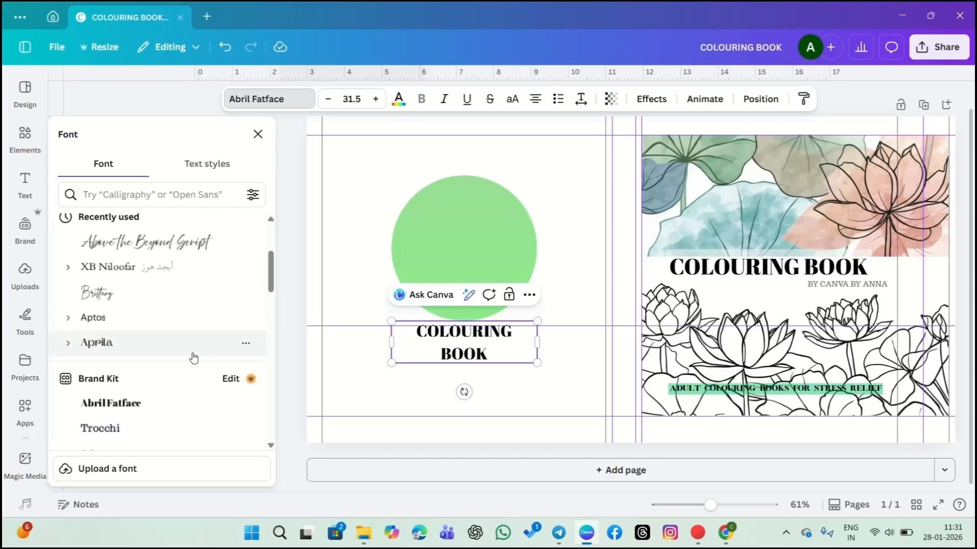
scroll(194, 356, up, 2)
click(131, 326)
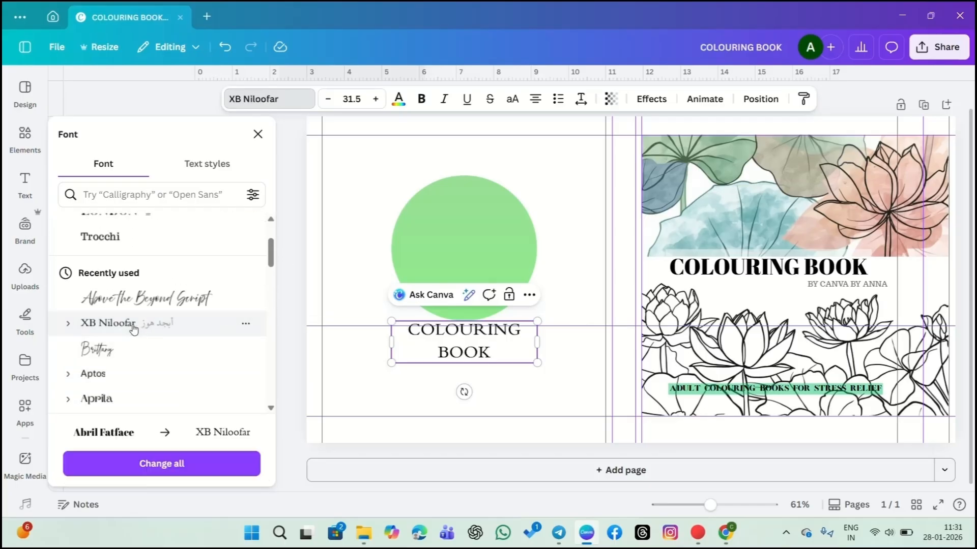
click(425, 192)
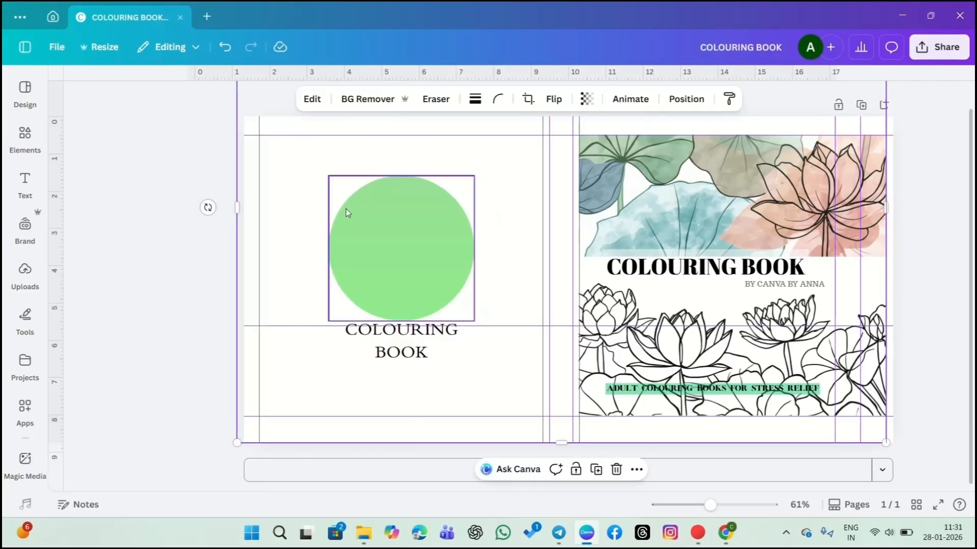
Step: Move the back cover COLOURING BOOK heading to the green circle's upper edge and widen its text box so it fits on one line
click(361, 354)
drag(361, 354, 332, 190)
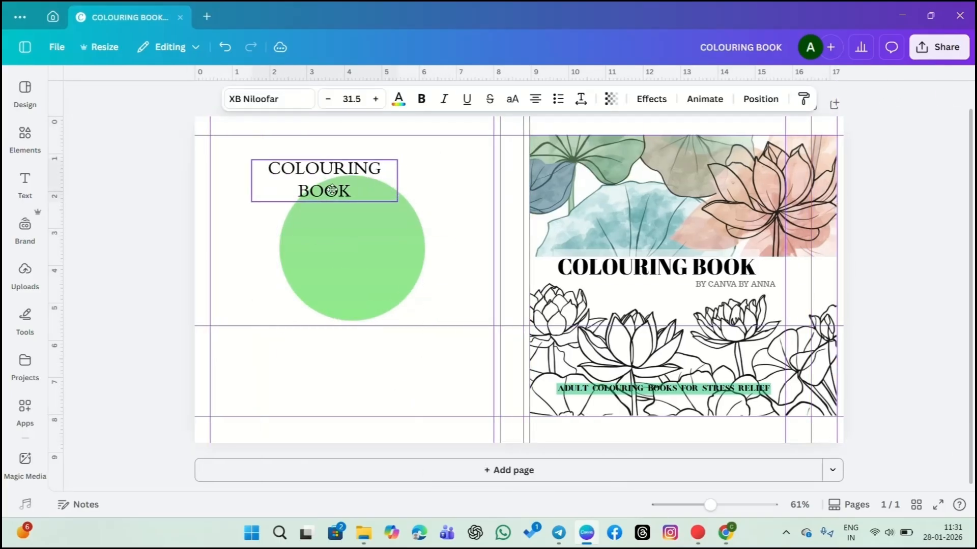
click(322, 190)
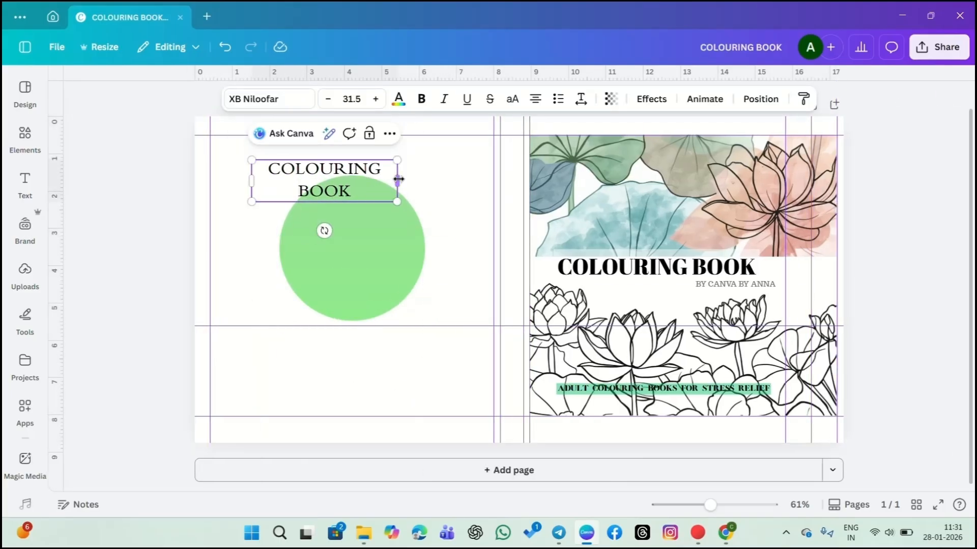
drag(398, 179, 450, 171)
click(387, 229)
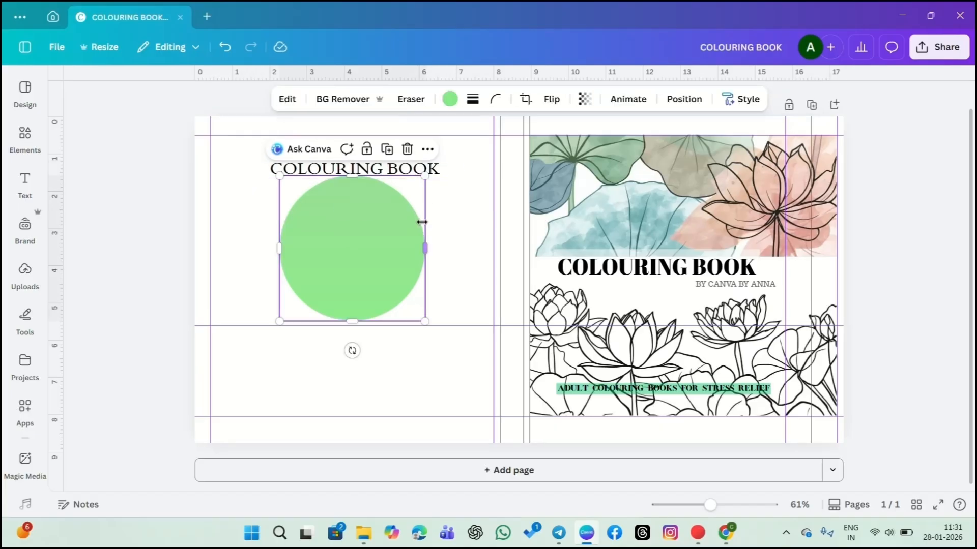
Step: Add a heading reading ADULTS and place it directly beneath the back cover COLOURING BOOK heading, inside the top of the green circle
click(11, 191)
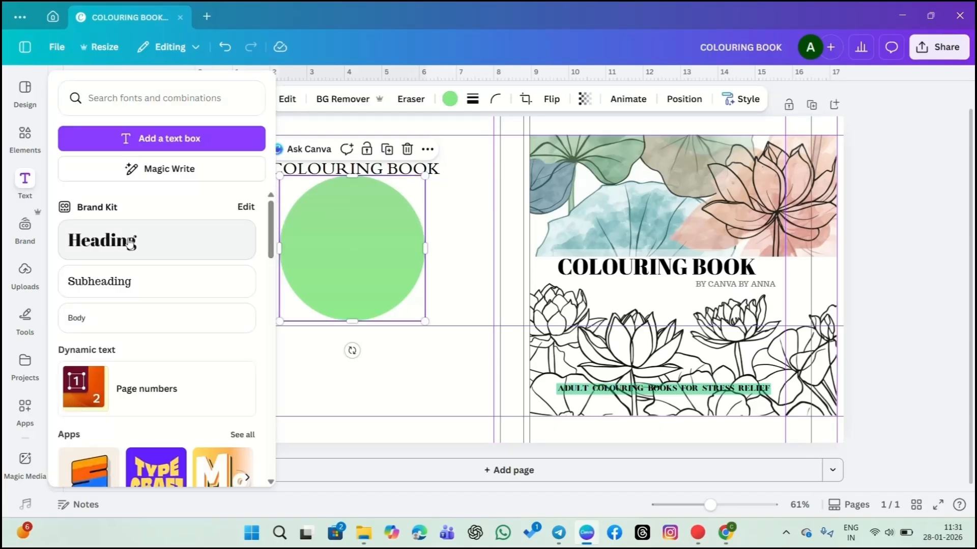
click(131, 242)
key(BackSpace)
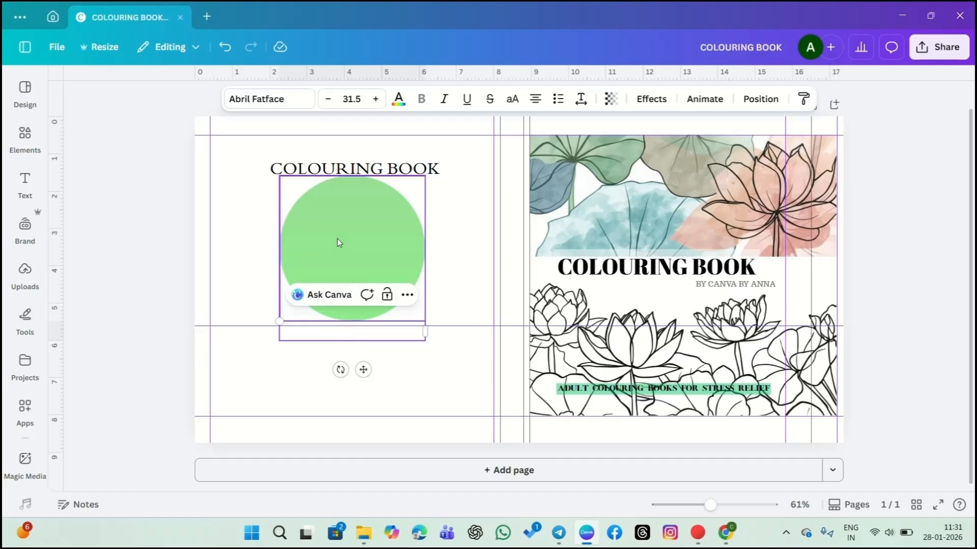
text(ADULTS)
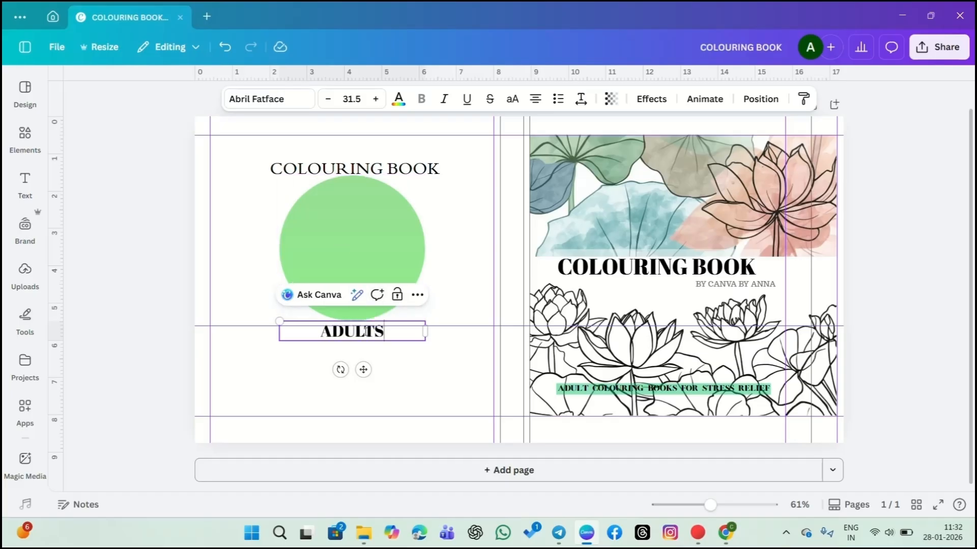
click(475, 270)
drag(352, 332, 359, 191)
click(396, 215)
click(443, 246)
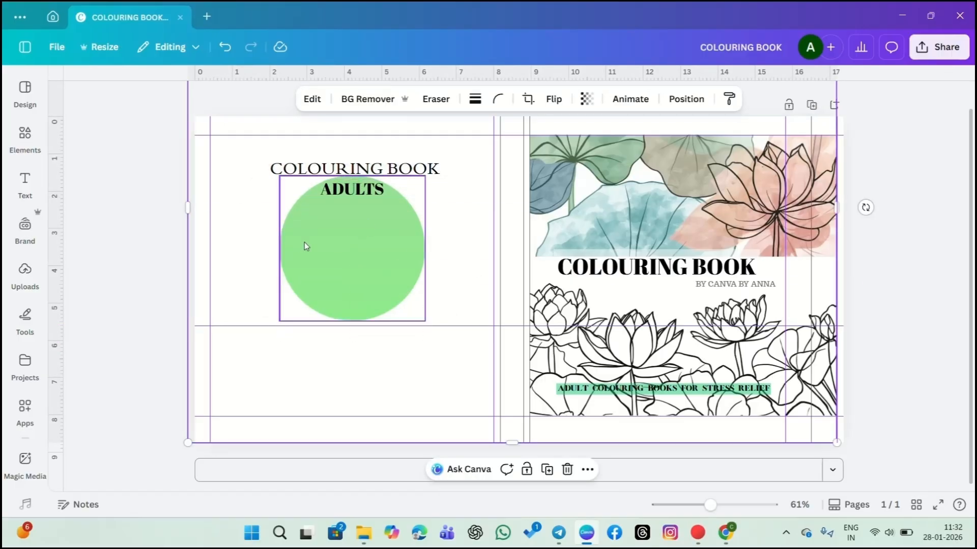
Step: Search the elements for LEAFS and add the black line-art leafy branch graphic to the cover
click(25, 135)
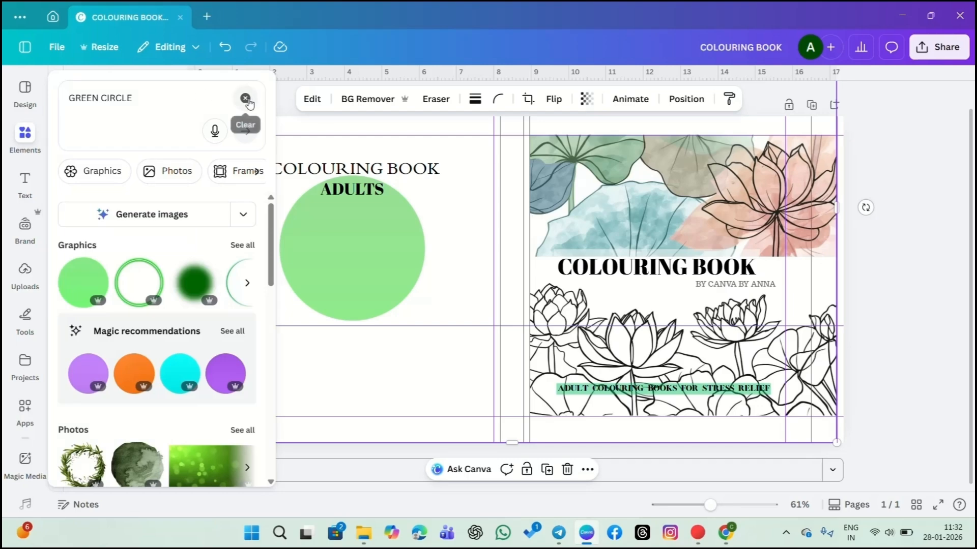
click(245, 98)
click(136, 97)
text(LEA)
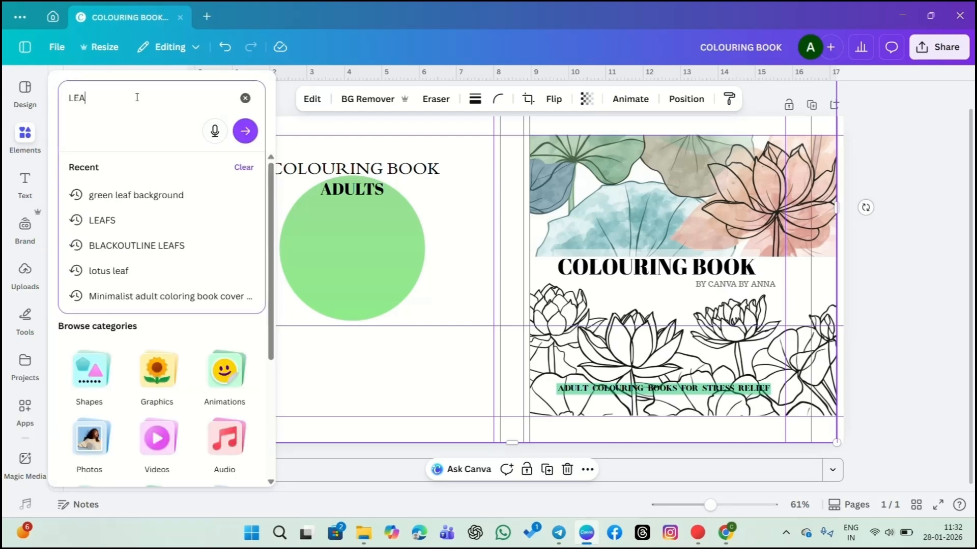
text(FS)
key(Return)
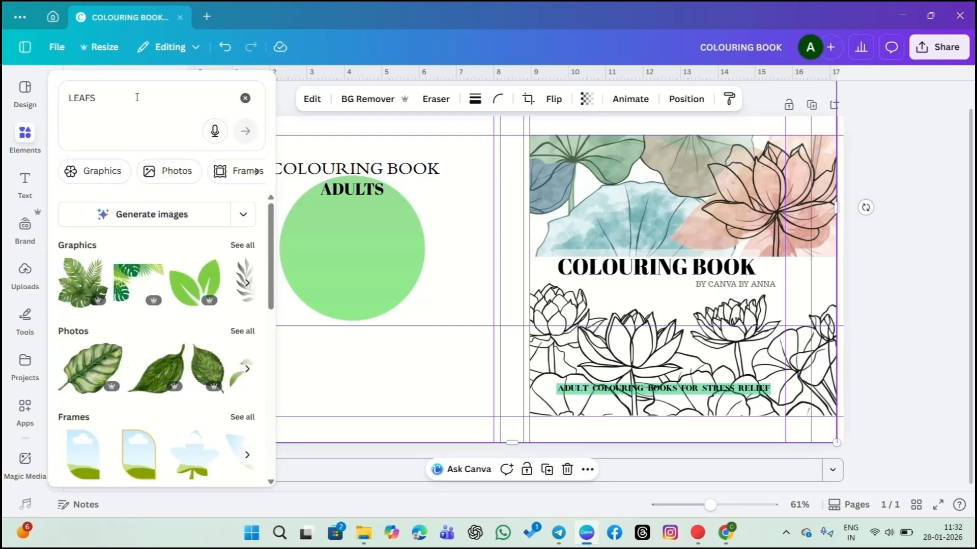
scroll(153, 278, right, 4)
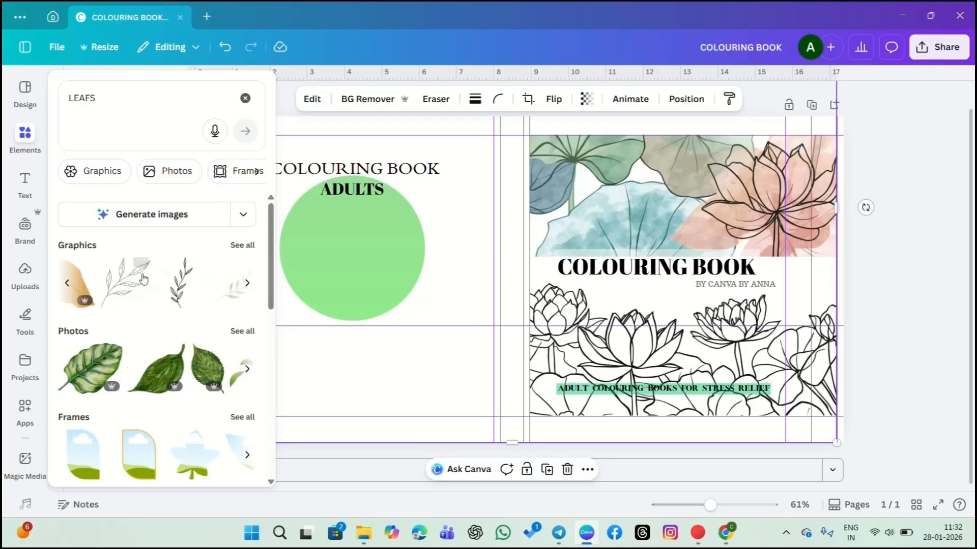
click(184, 293)
click(441, 262)
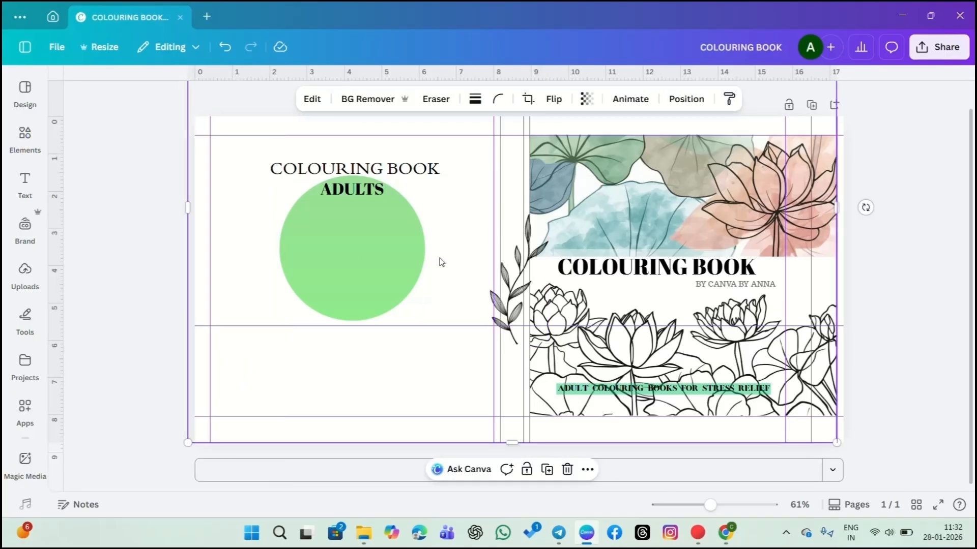
Step: Move the leafy branch graphic into the green circle on the back cover and reorder it to the topmost layer, above ADULTS
drag(519, 295, 352, 261)
click(630, 100)
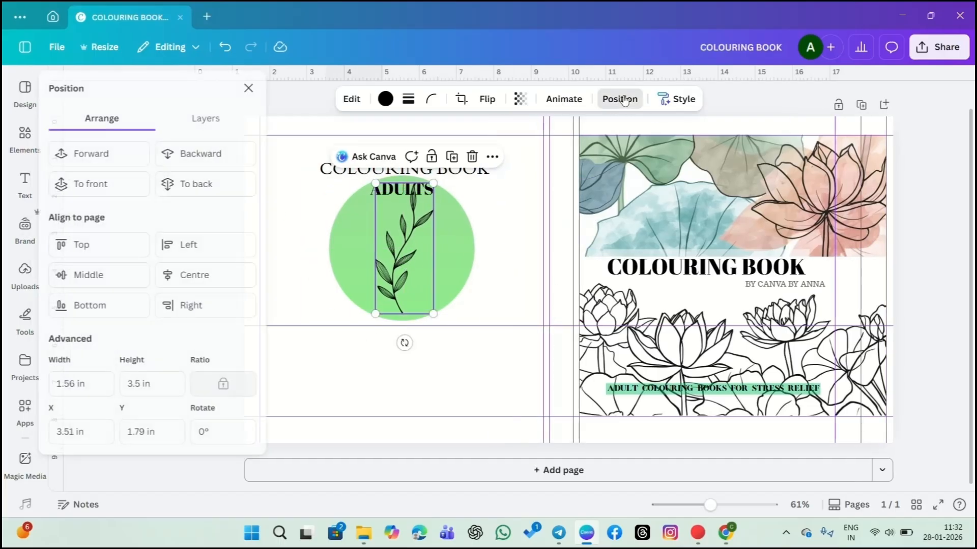
click(216, 119)
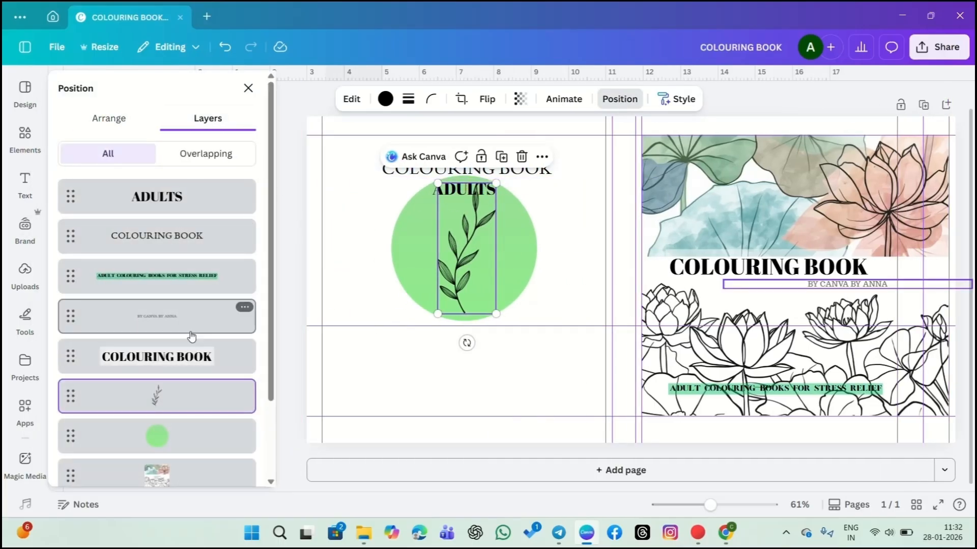
drag(201, 398, 203, 353)
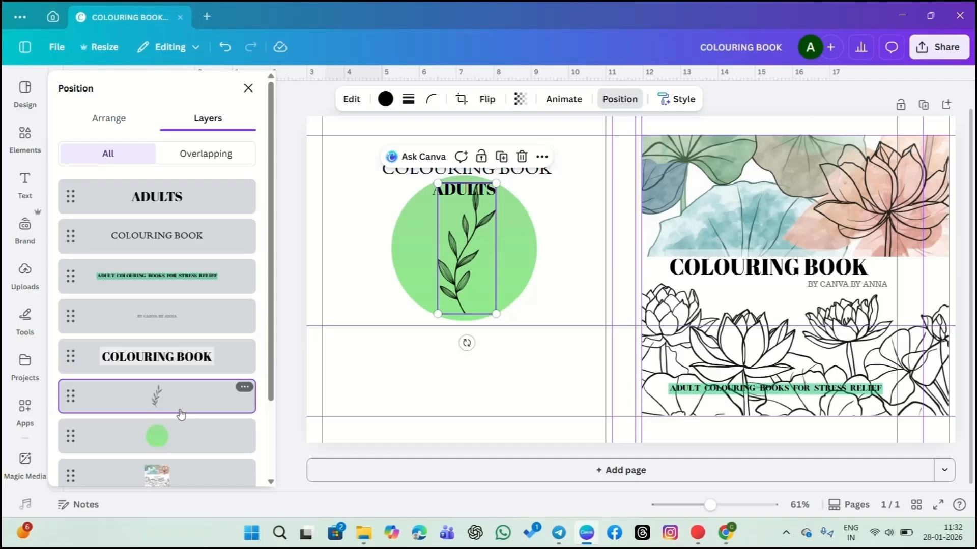
drag(182, 389, 198, 197)
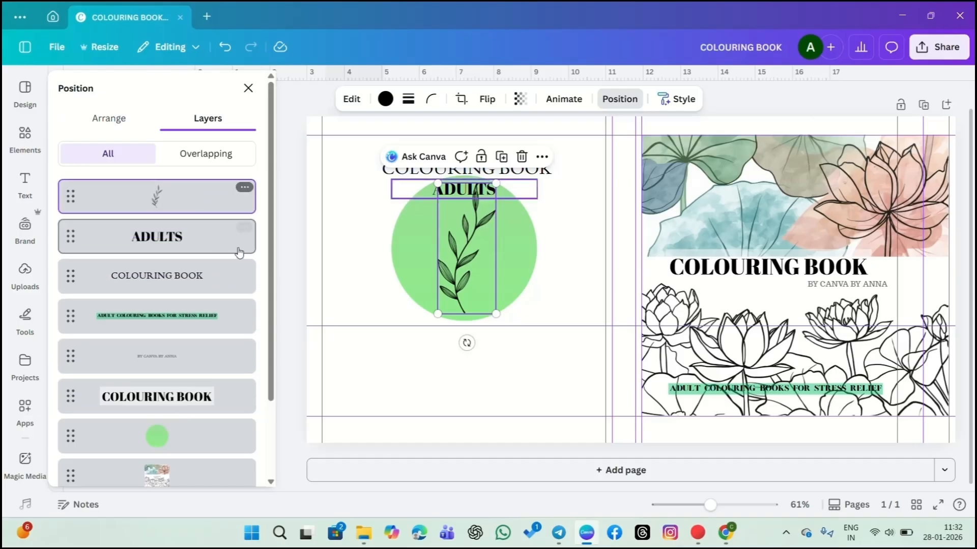
click(354, 263)
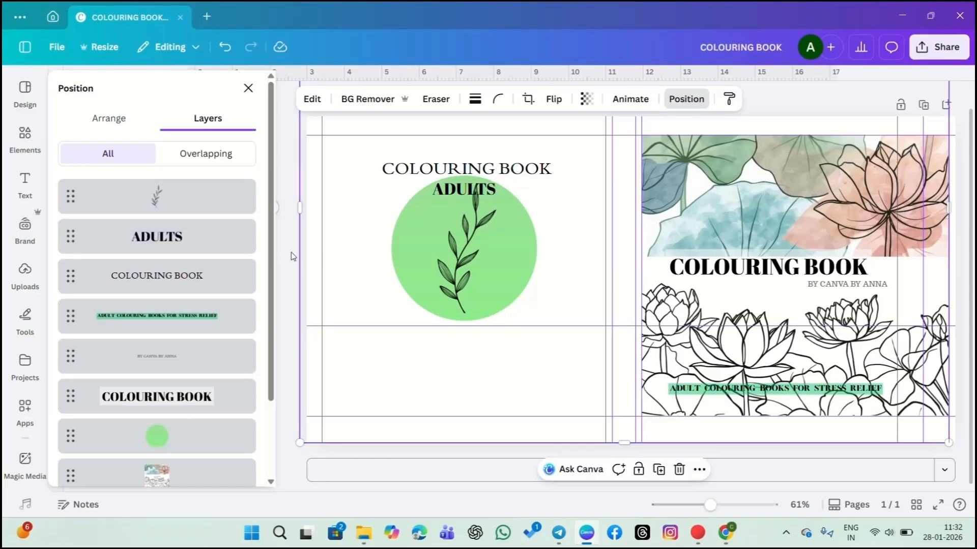
key(Escape)
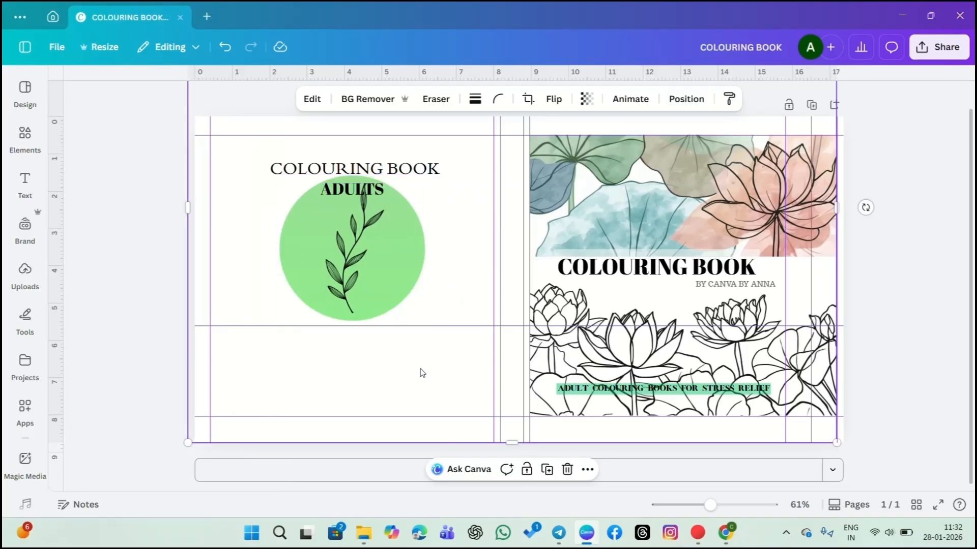
Step: Set the transparency of the leafy branch inside the green circle to about 51
click(354, 249)
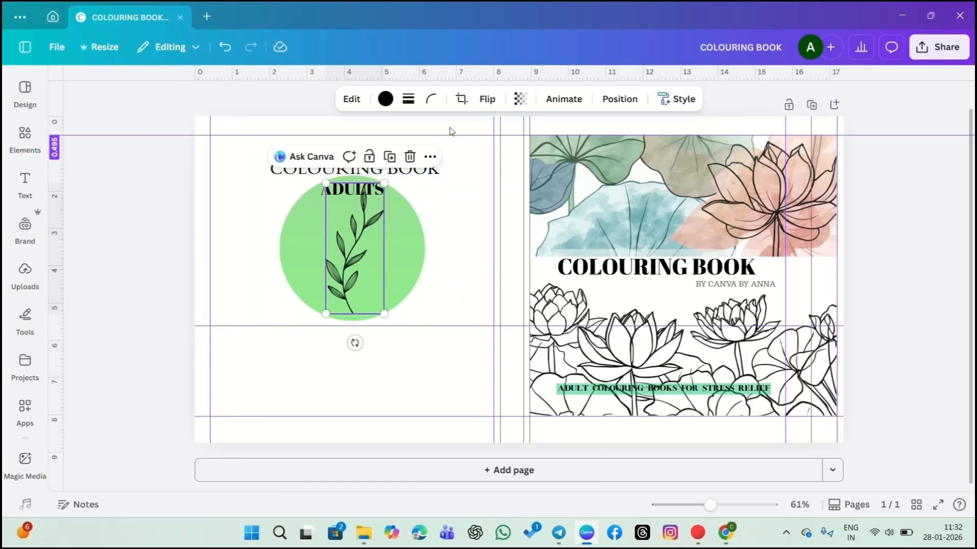
click(520, 99)
drag(548, 155, 514, 156)
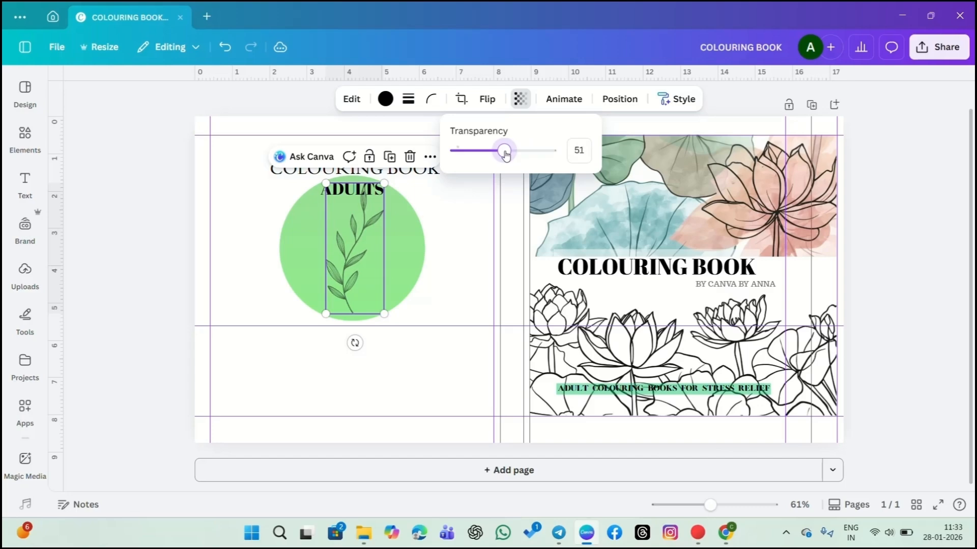
click(459, 246)
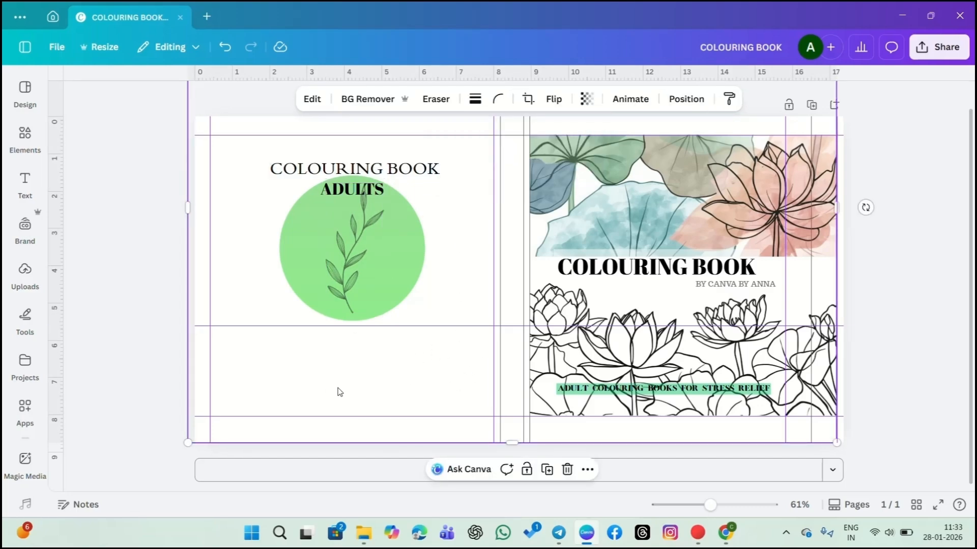
Step: Add a subheading with the Canva author credit and place it centred below the green circle on the back cover
click(25, 183)
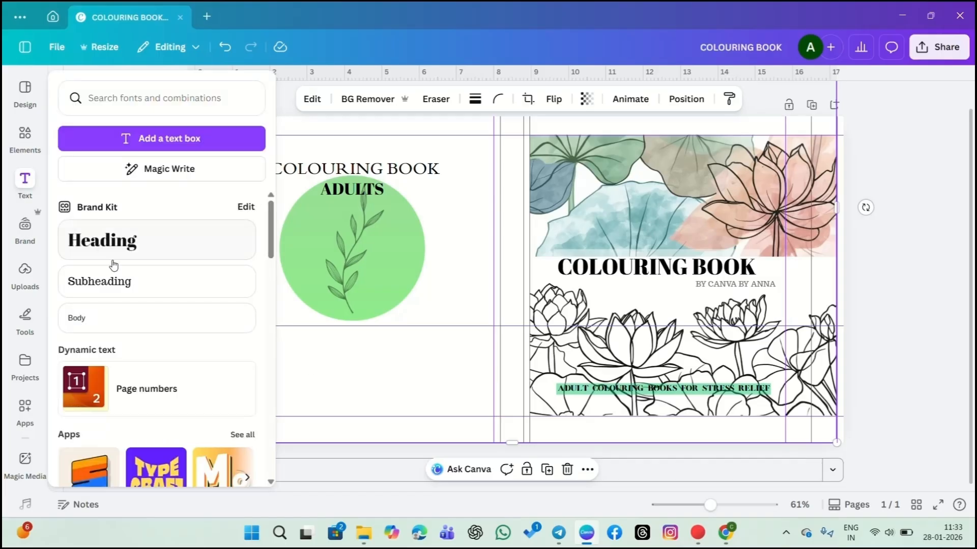
click(138, 283)
text(G)
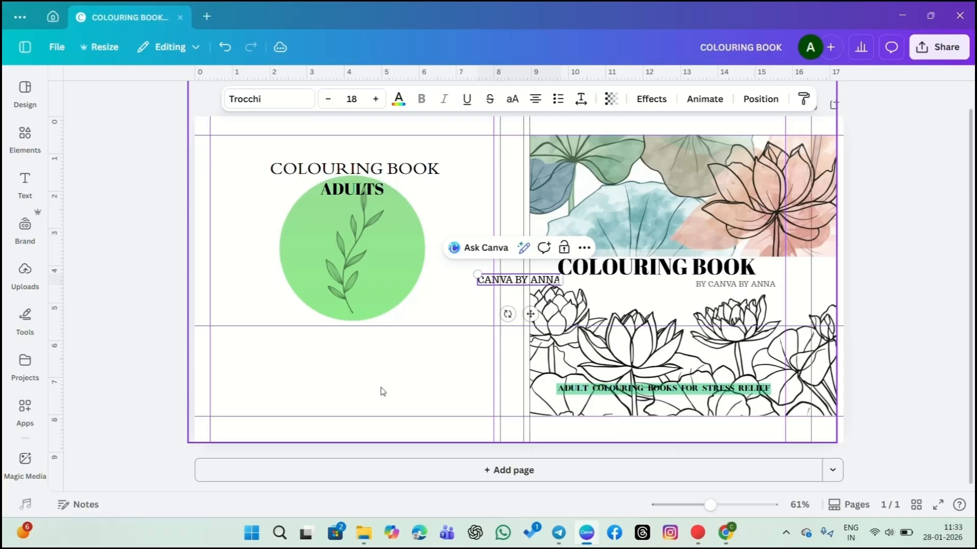
click(531, 274)
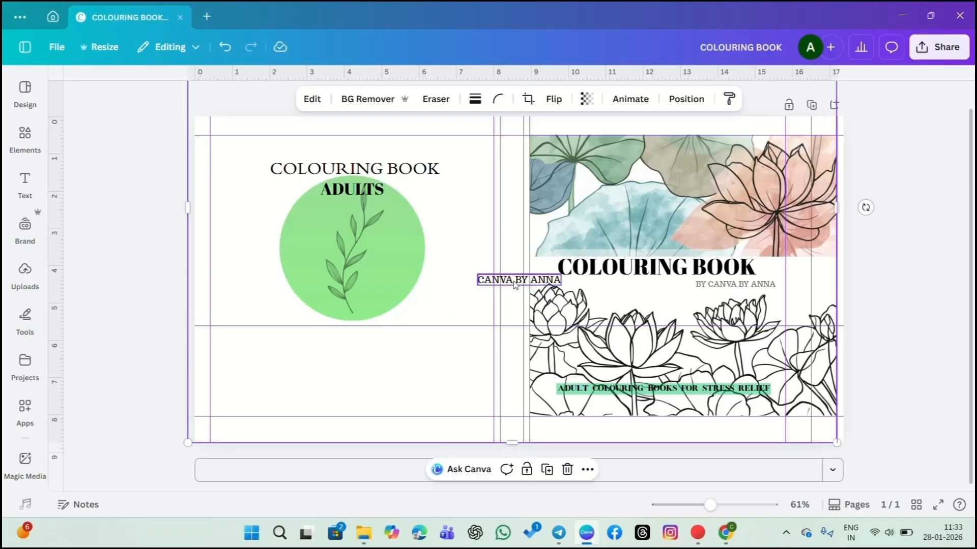
drag(515, 283, 351, 384)
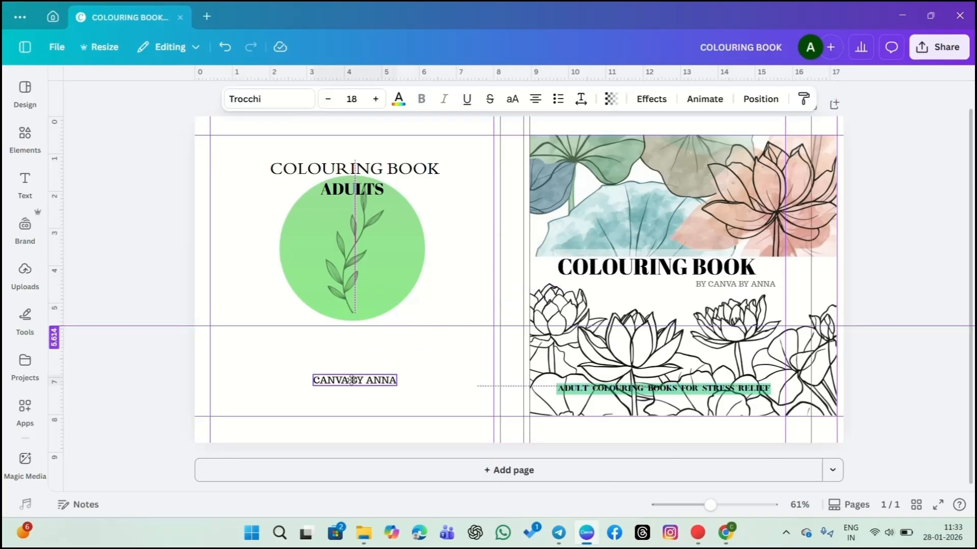
click(294, 370)
Step: Add the black line-art flower from the magic recommendations, shrink it and place it beside the start of the back cover author credit
click(30, 139)
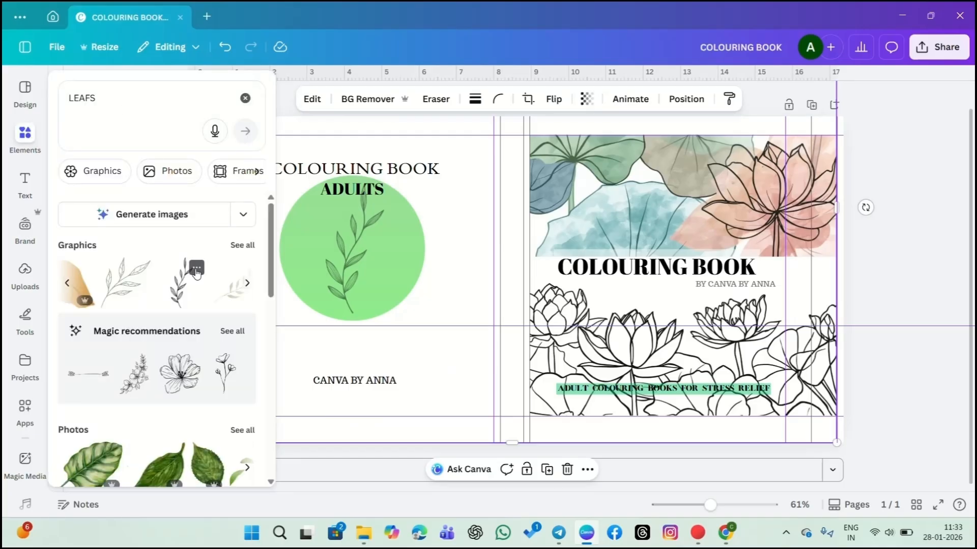
click(180, 376)
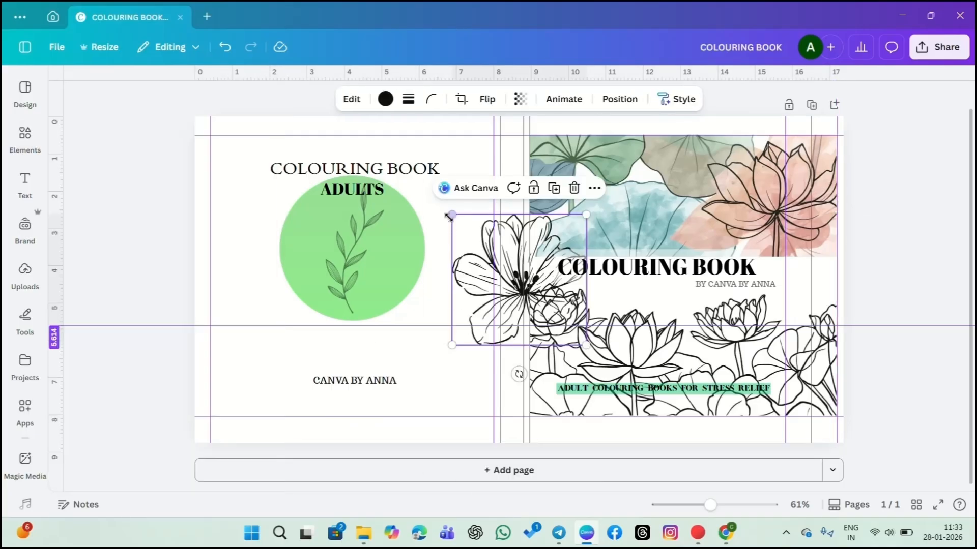
drag(467, 231, 534, 295)
drag(563, 326, 304, 367)
click(273, 261)
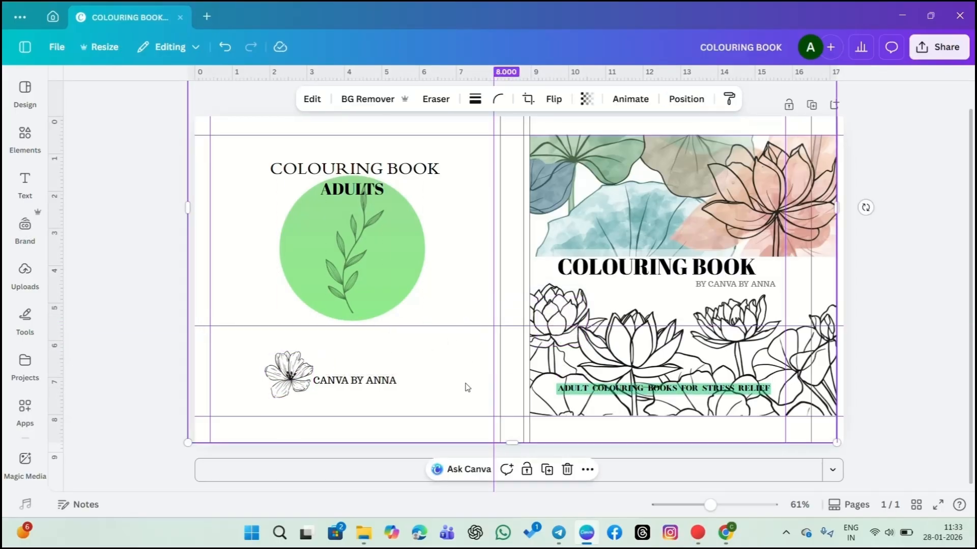
Step: Add a subheading text box, and paste the copied multi-line coloring book description onto the cover as a separate text block
click(702, 531)
click(425, 283)
click(34, 184)
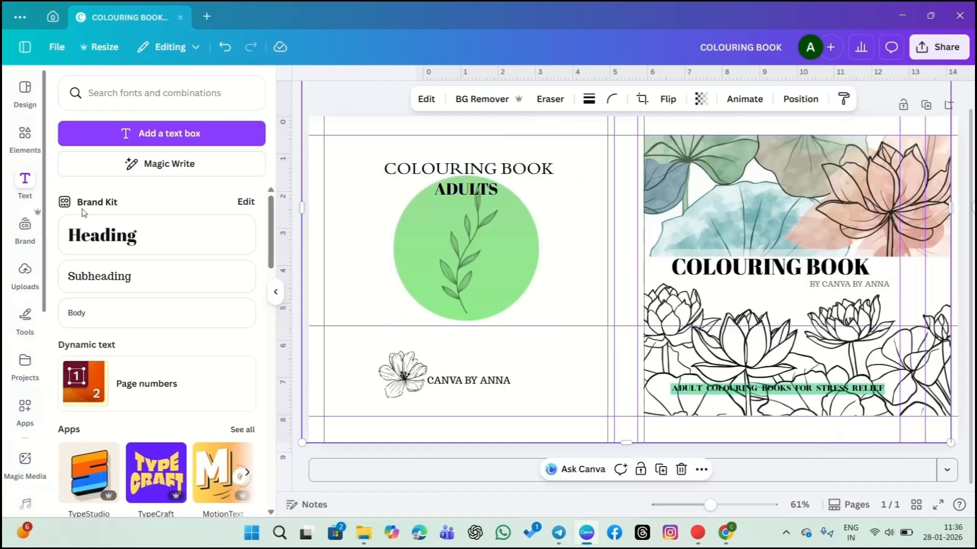
click(99, 276)
click(415, 239)
right_click(414, 239)
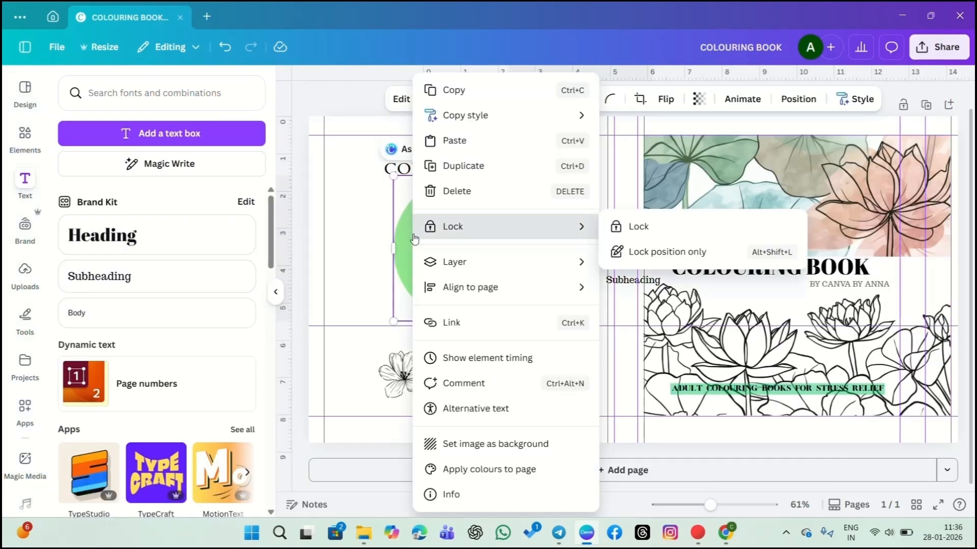
click(453, 140)
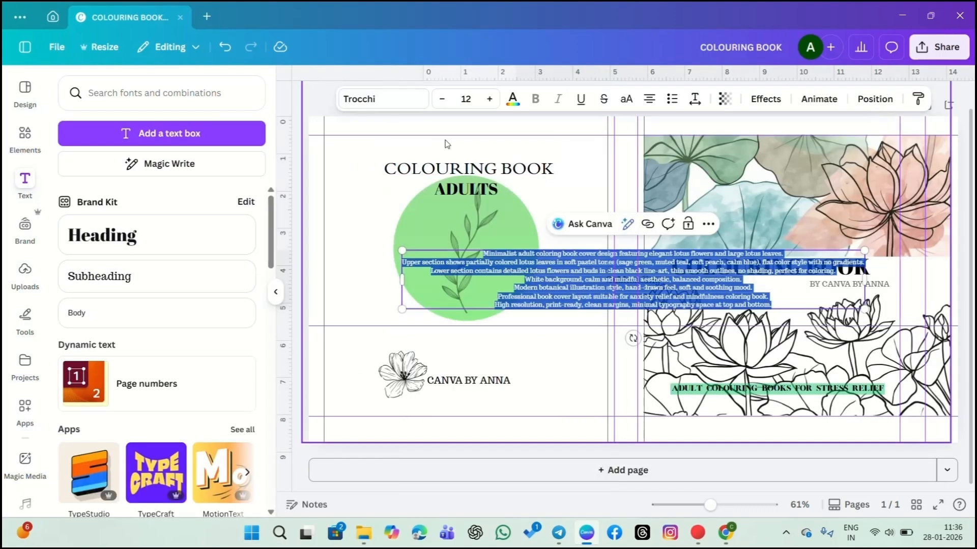
click(556, 362)
Step: Move the pasted description into the green circle, narrowing its text box and scaling the text to size 8.8
drag(590, 282, 501, 265)
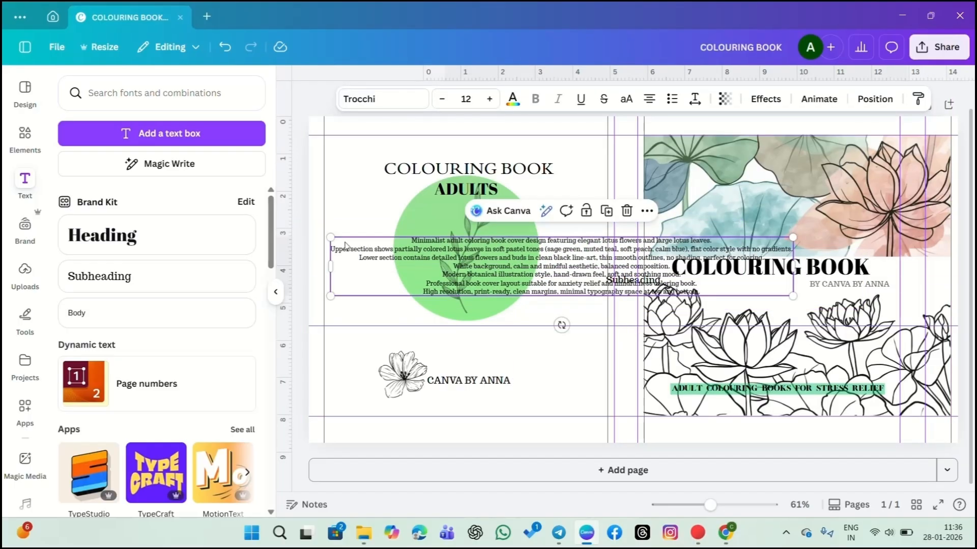
drag(331, 238, 605, 272)
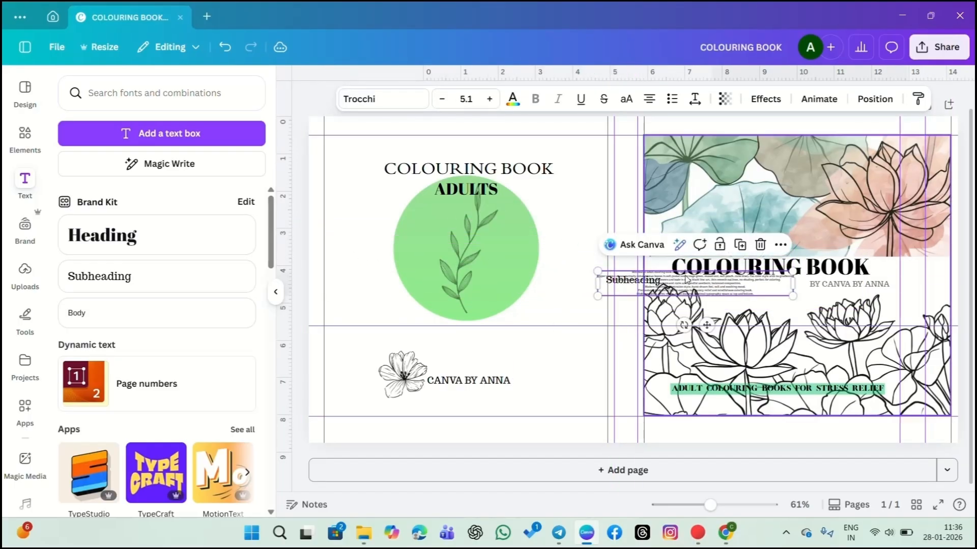
drag(712, 286, 479, 248)
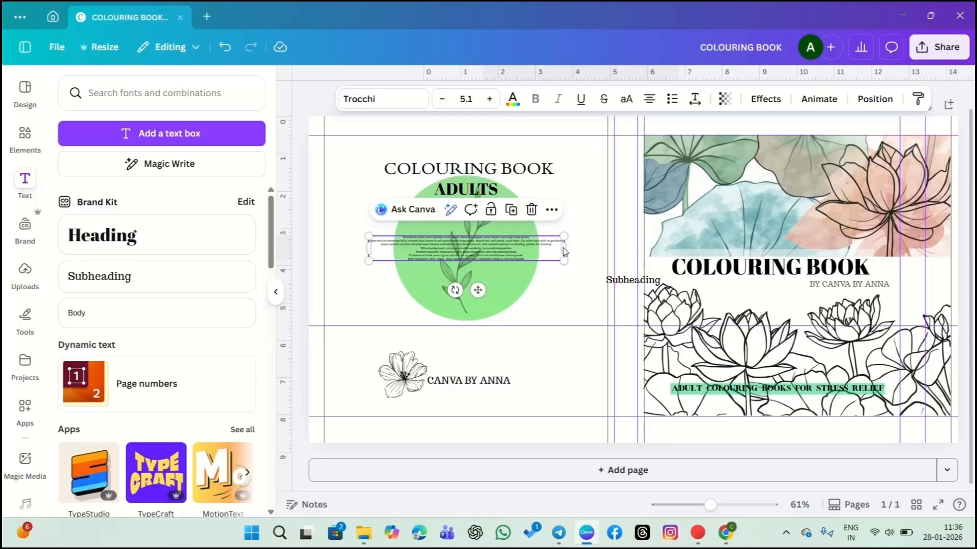
drag(565, 247, 456, 240)
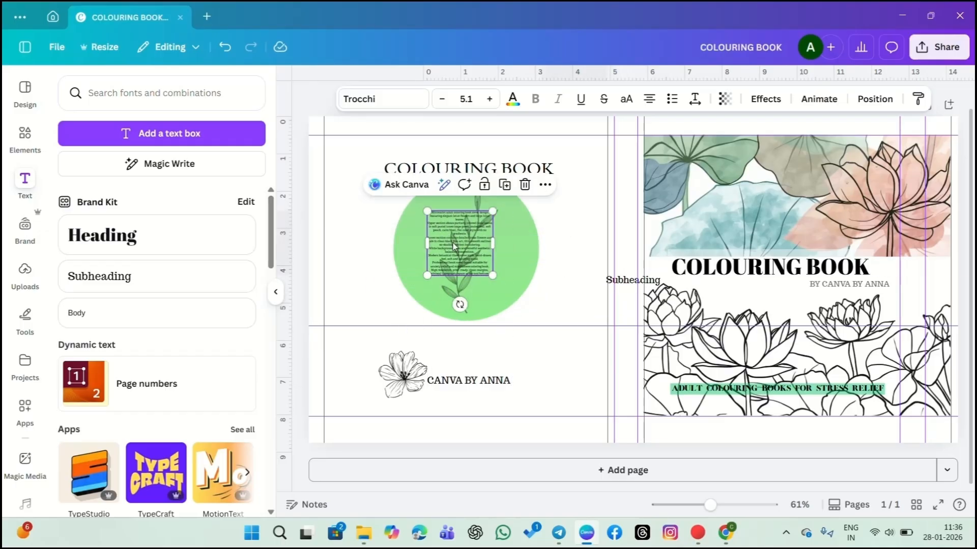
drag(492, 274, 534, 313)
drag(392, 203, 402, 202)
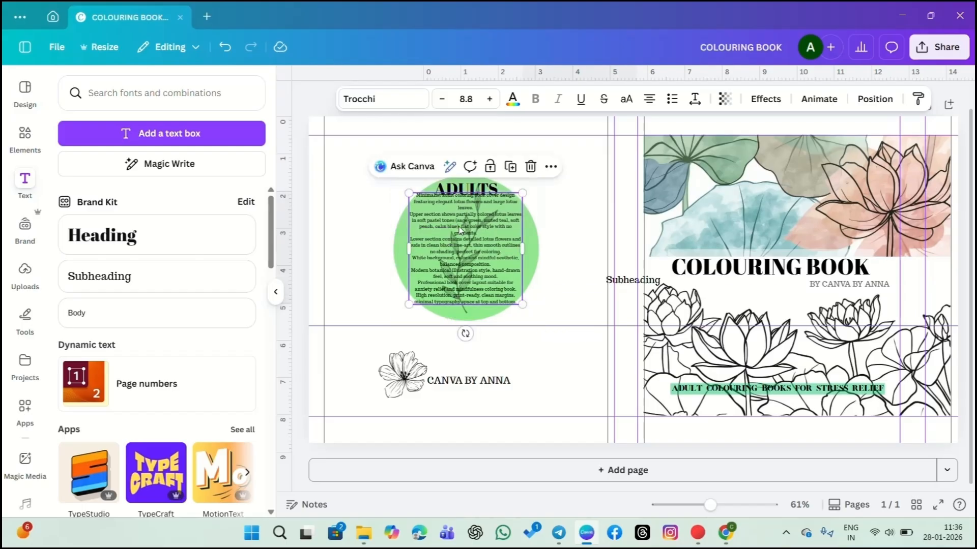
drag(460, 244, 464, 254)
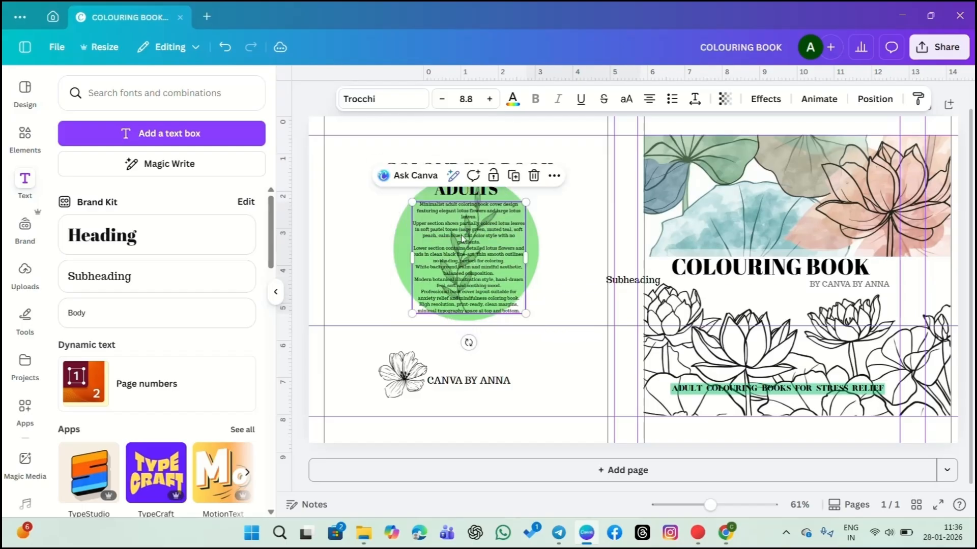
Step: Widen the description's text box slightly and reposition it beneath ADULTS within the green circle
click(526, 257)
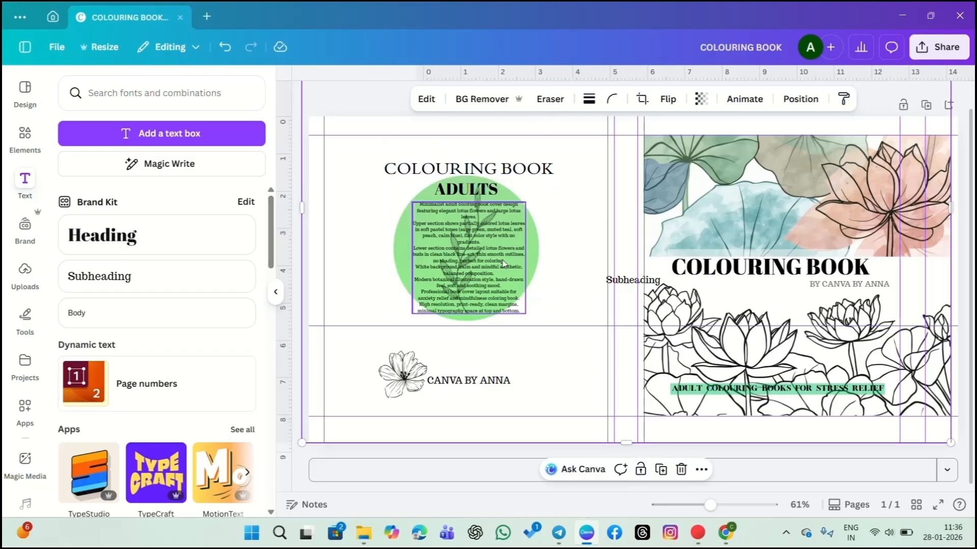
click(524, 255)
drag(526, 257, 480, 248)
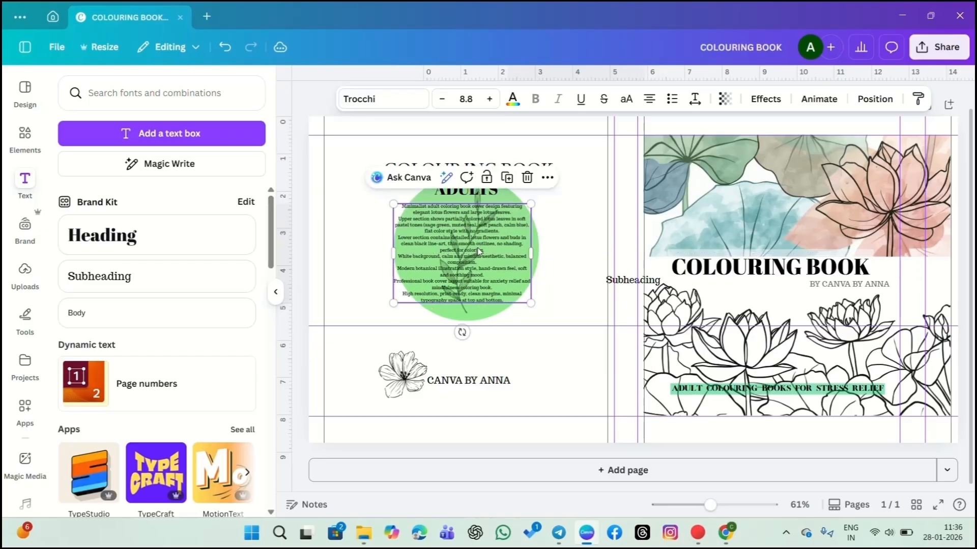
click(567, 257)
Step: Try orange and red on the description text, and settle on the default black-to-navy gradient as its colour
click(481, 250)
click(512, 98)
scroll(184, 364, down, 2)
scroll(184, 364, down, 1)
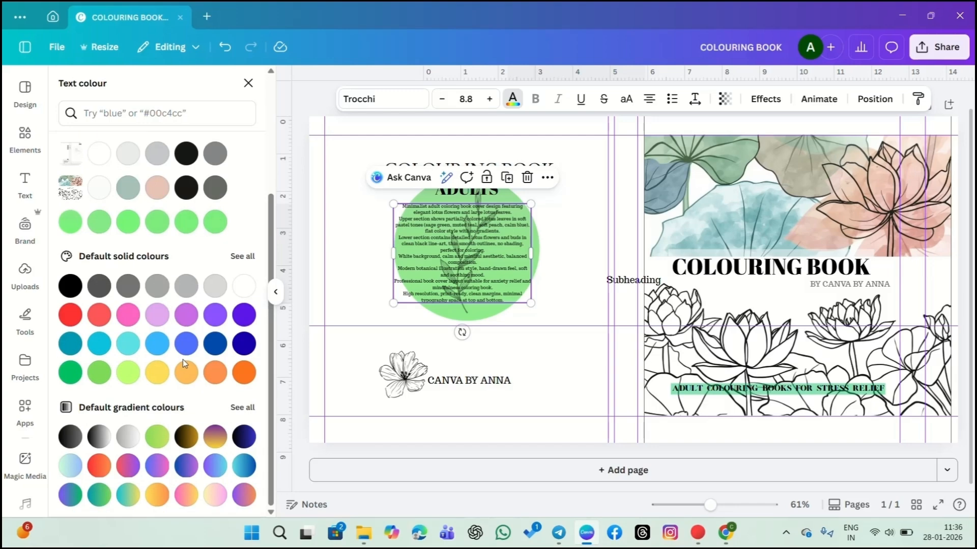
click(244, 373)
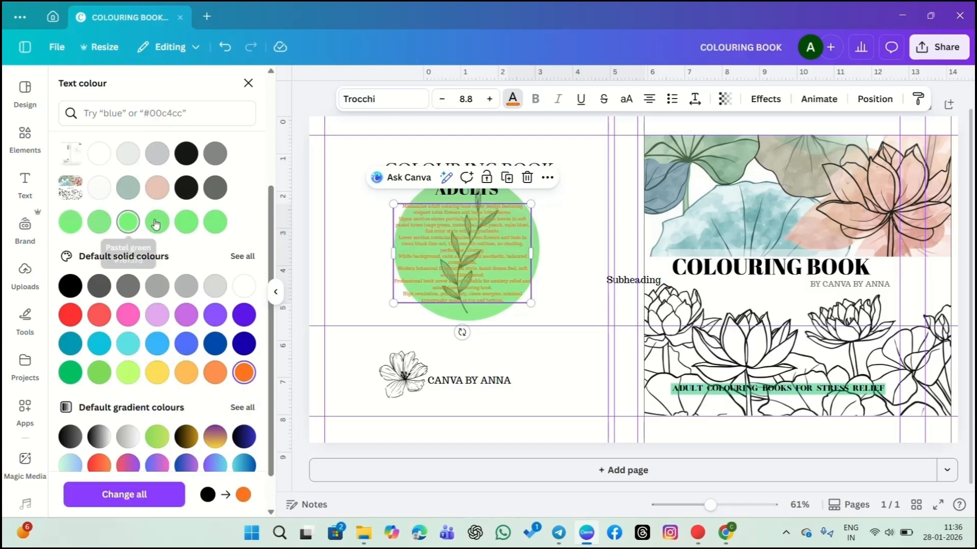
click(69, 315)
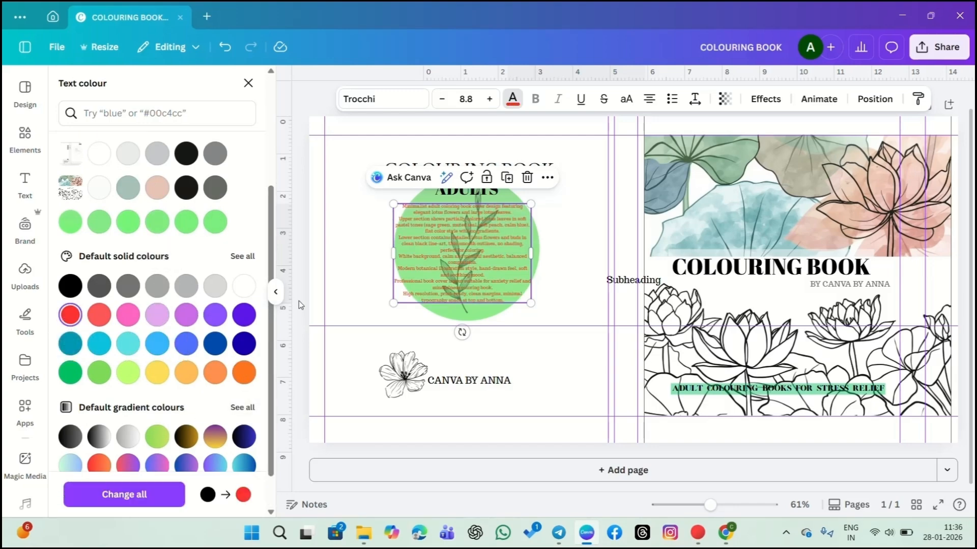
click(243, 437)
click(335, 275)
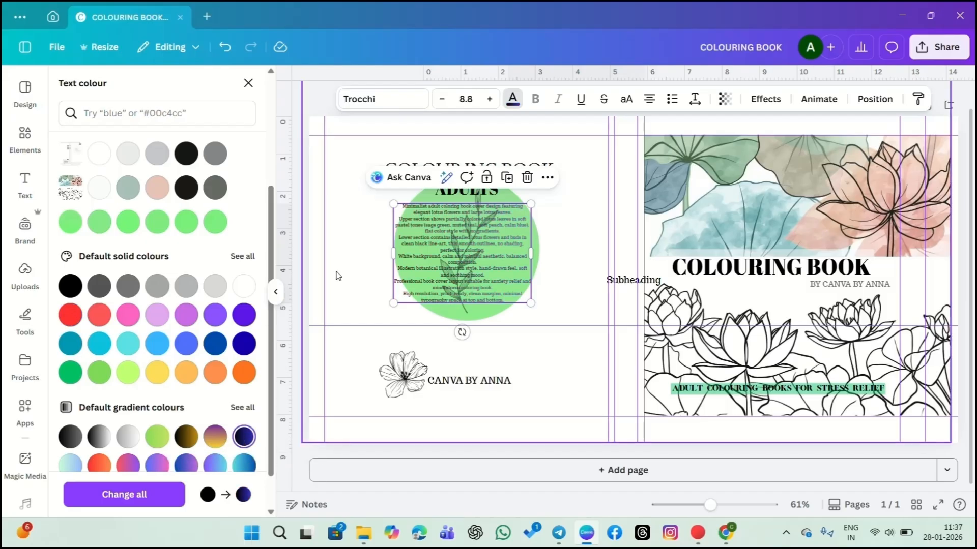
click(276, 291)
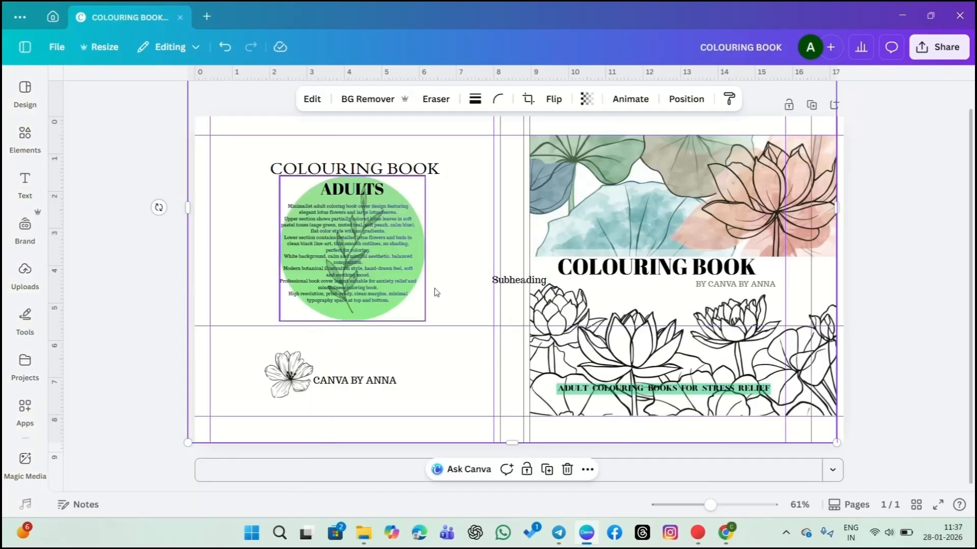
Step: Add a rectangle shape from the elements and place it as a narrow green block at the top of the spine
click(24, 134)
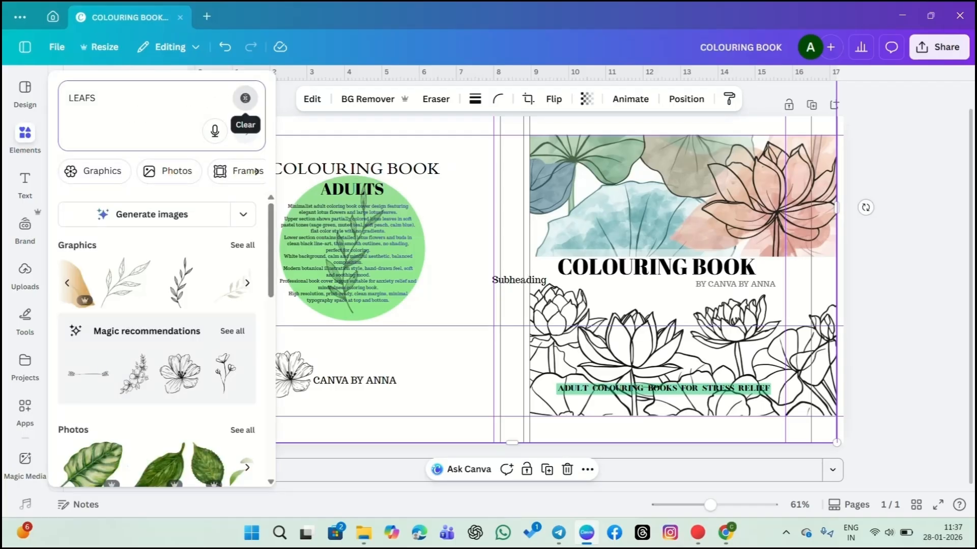
click(245, 98)
text(RE)
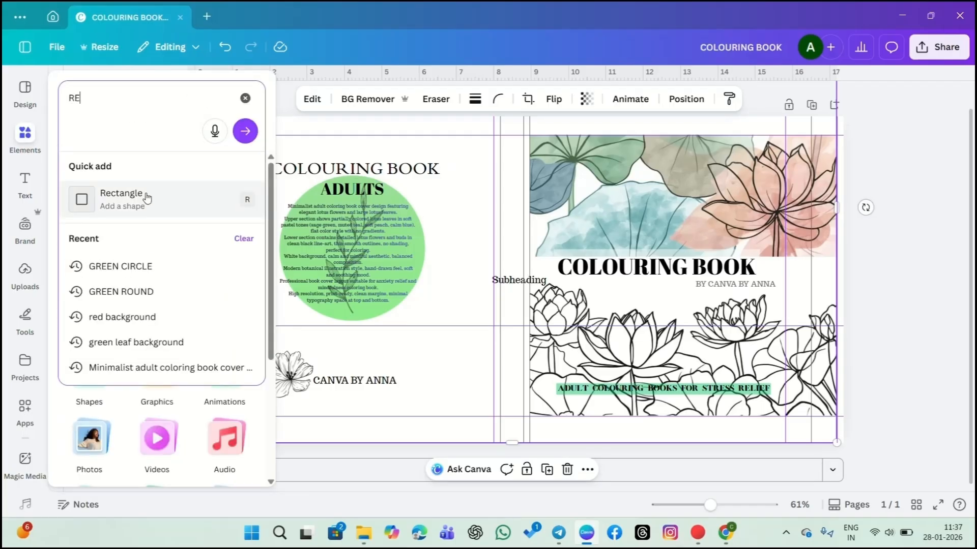
click(146, 201)
drag(470, 281, 518, 147)
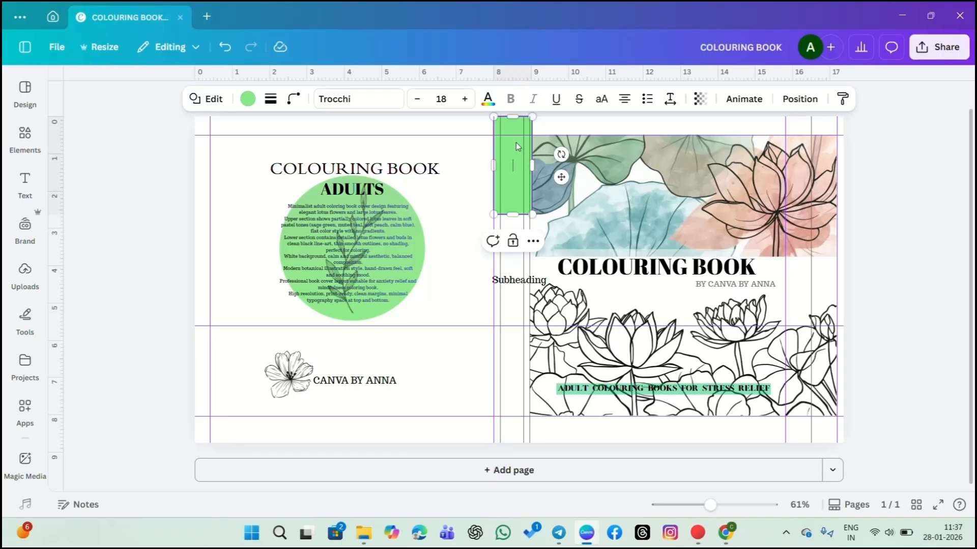
Step: Extend the green rectangle down the full height of the spine and deselect it
drag(512, 214, 515, 443)
click(436, 390)
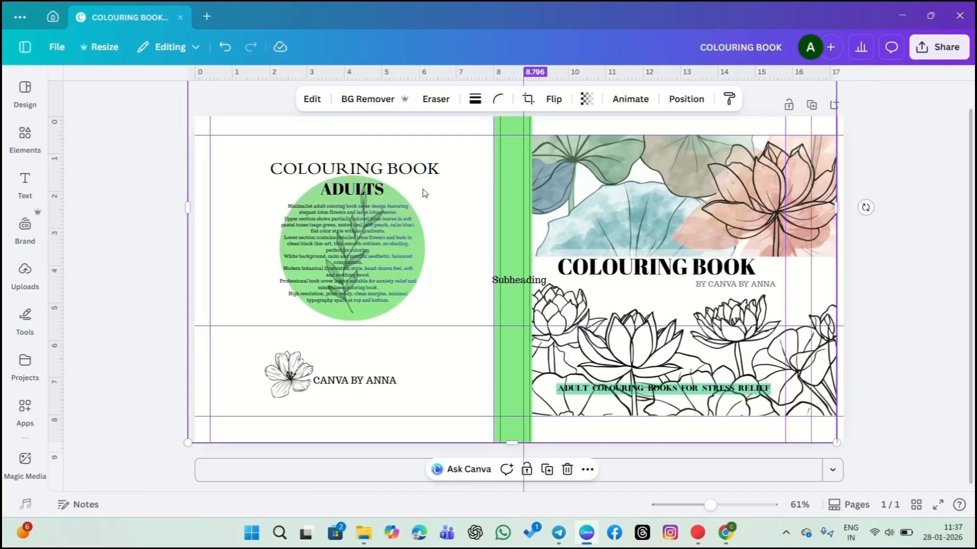
drag(186, 180, 9, 211)
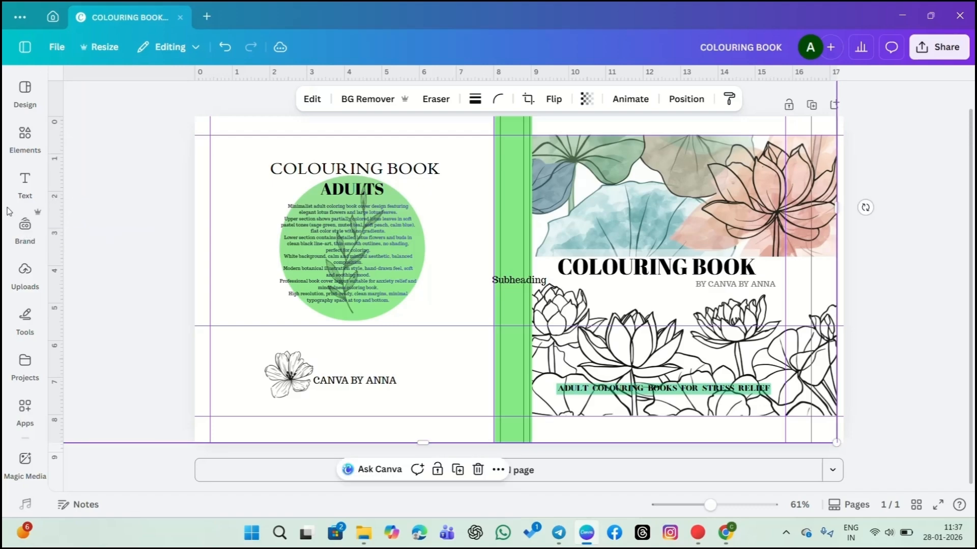
drag(210, 245, 209, 240)
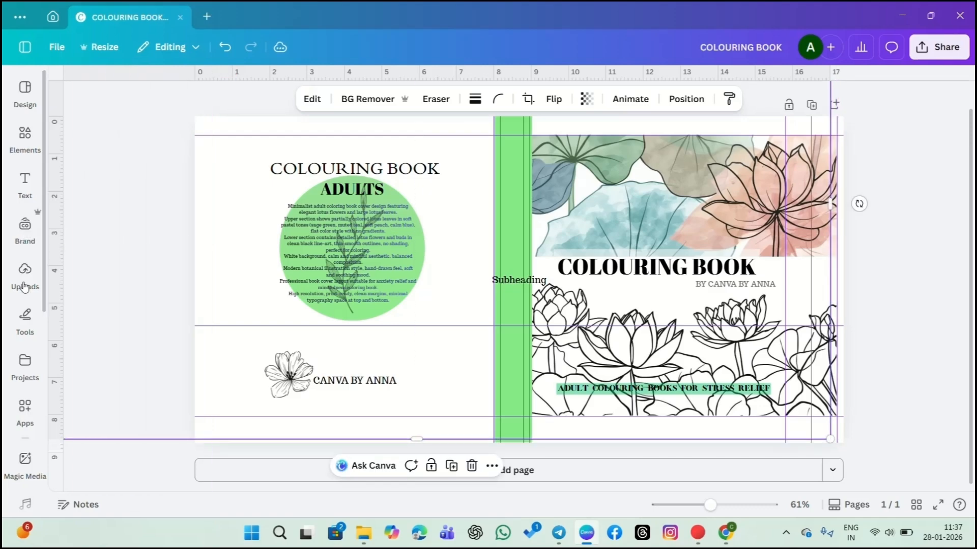
mouse_move(416, 439)
mouse_down()
mouse_move(473, 539)
mouse_move(418, 440)
mouse_up()
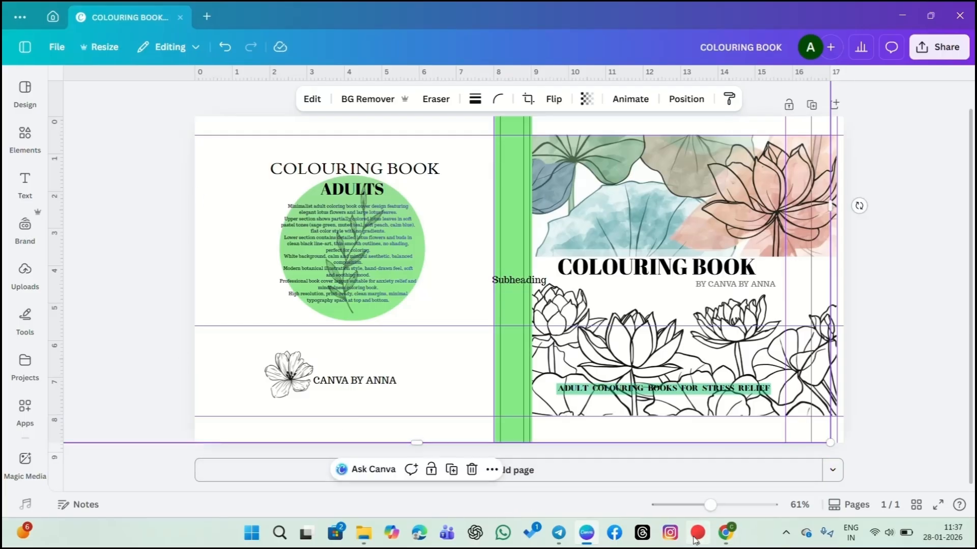
key(ctrl+z)
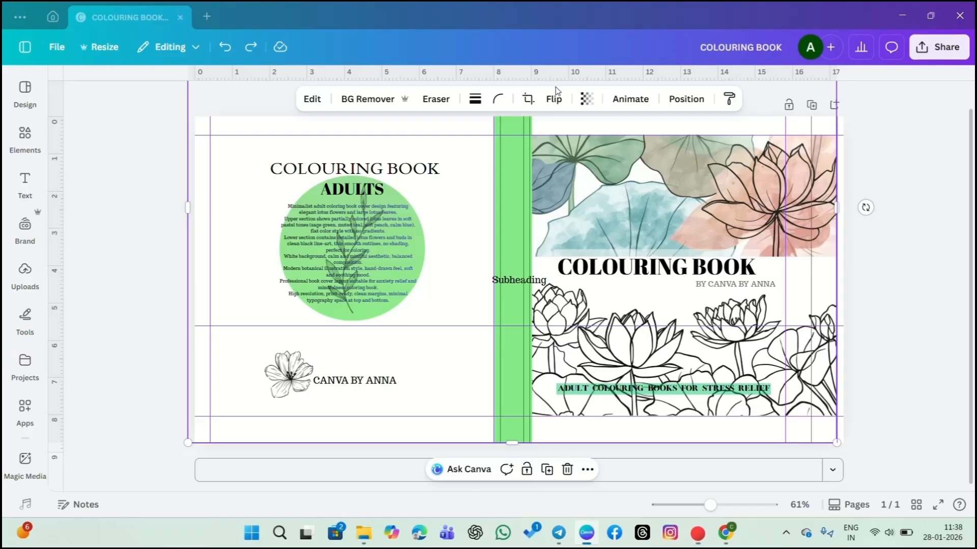
Step: Remove the vertical guide at the back cover's outer edge and the three horizontal guides across the cover
drag(210, 260, 28, 300)
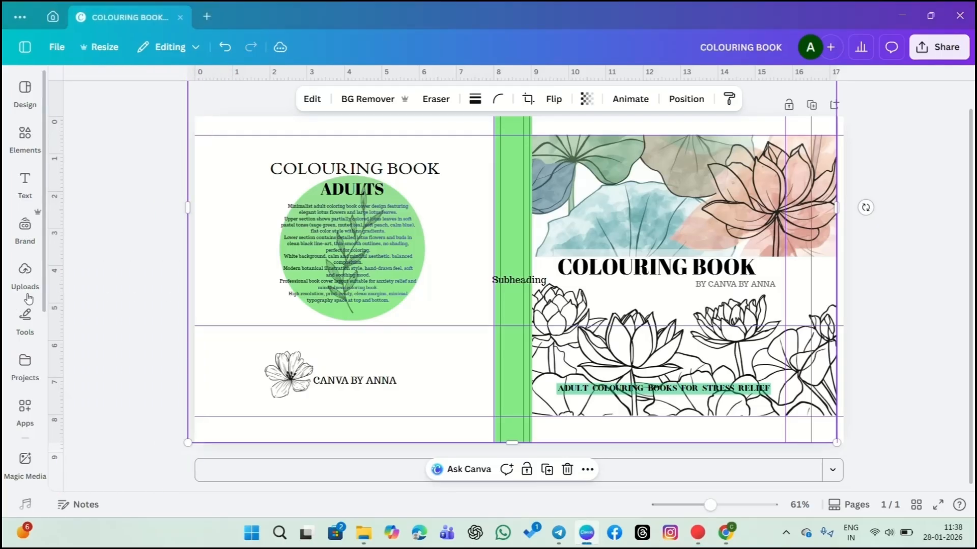
drag(305, 134, 340, 48)
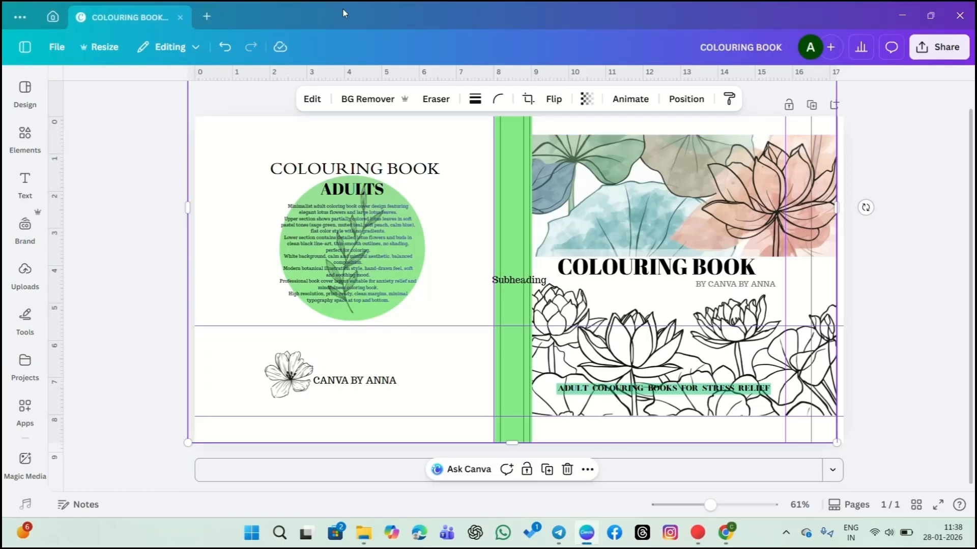
drag(415, 326, 462, 513)
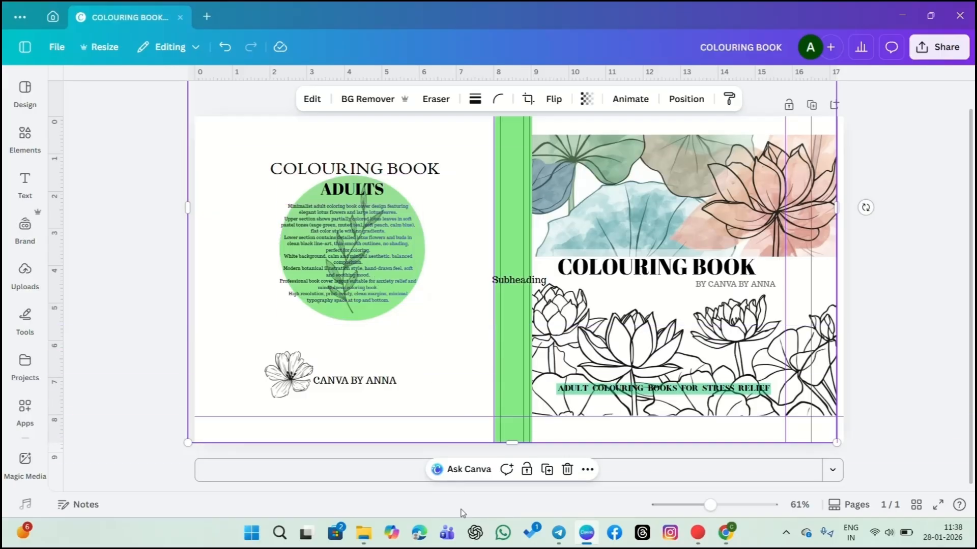
drag(454, 414, 473, 489)
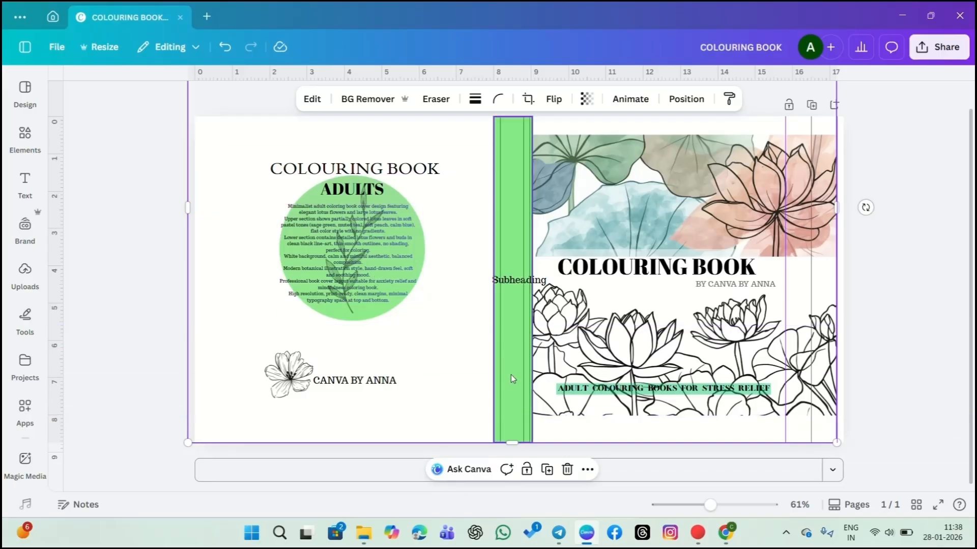
Step: Remove the four vertical guides running through and beside the green spine
drag(493, 328, 4, 515)
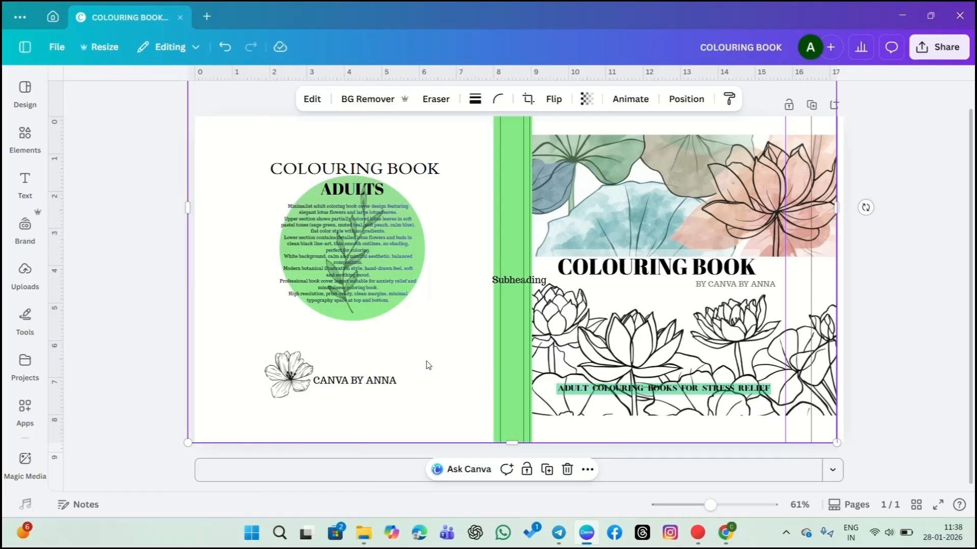
drag(500, 333, 4, 516)
drag(524, 351, 4, 516)
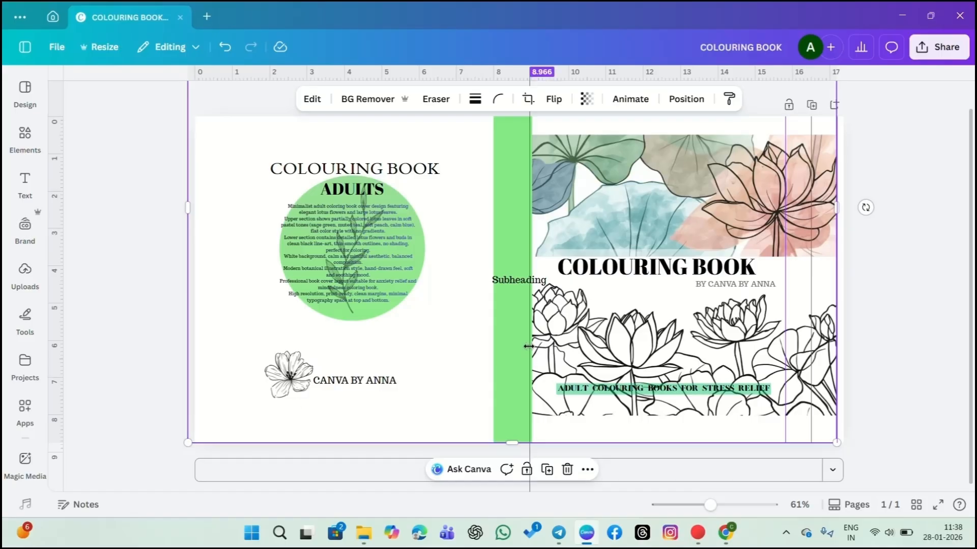
drag(529, 347, 65, 472)
Step: Delete the leftover Subheading placeholder text from the spine
click(523, 267)
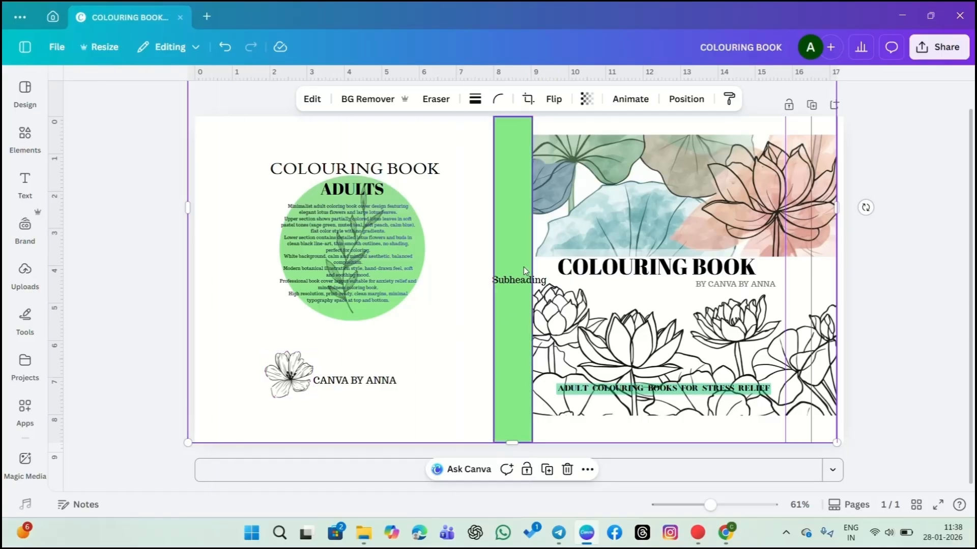
click(526, 279)
click(584, 247)
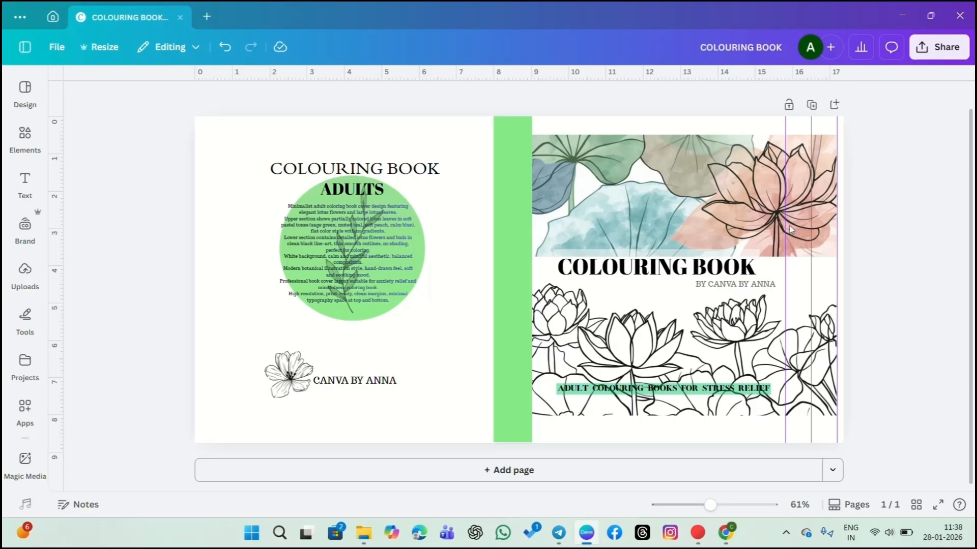
Step: Remove the three remaining vertical guides near the front cover's outer edge and leave nothing selected
drag(783, 224, 173, 324)
click(636, 301)
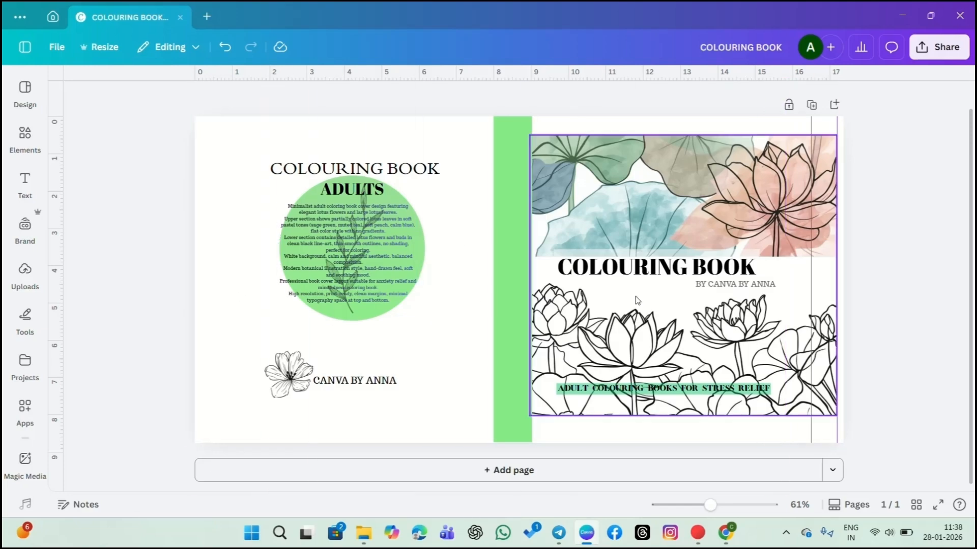
drag(811, 287, 36, 381)
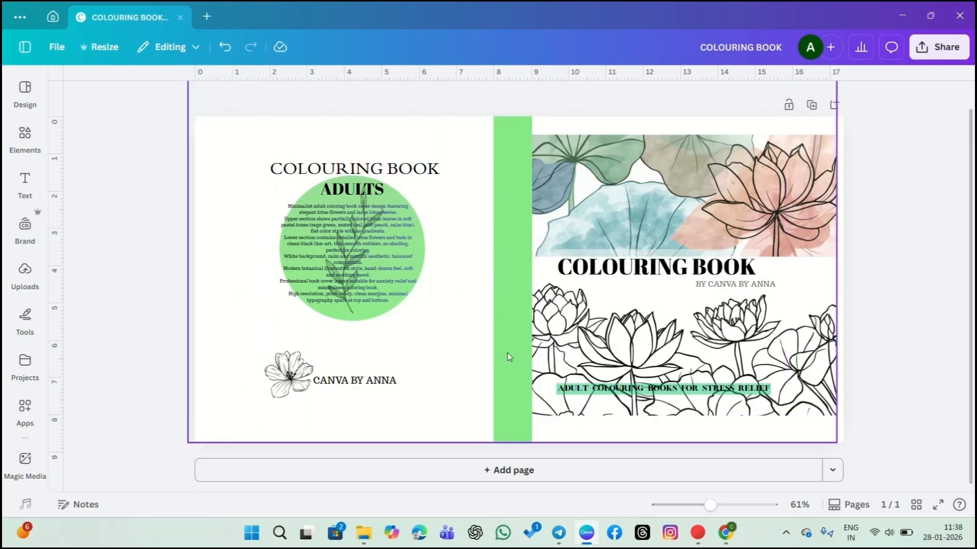
drag(836, 264, 2, 534)
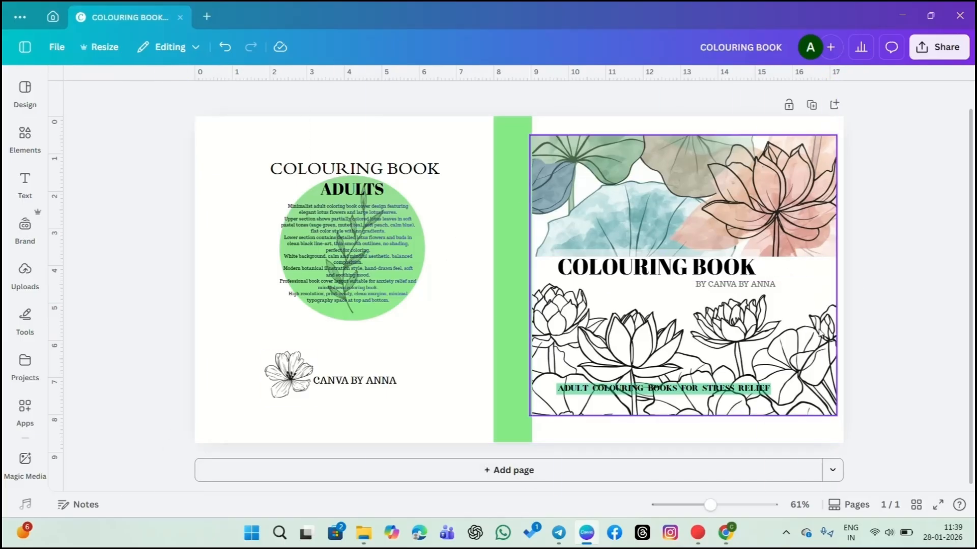
click(834, 299)
click(942, 295)
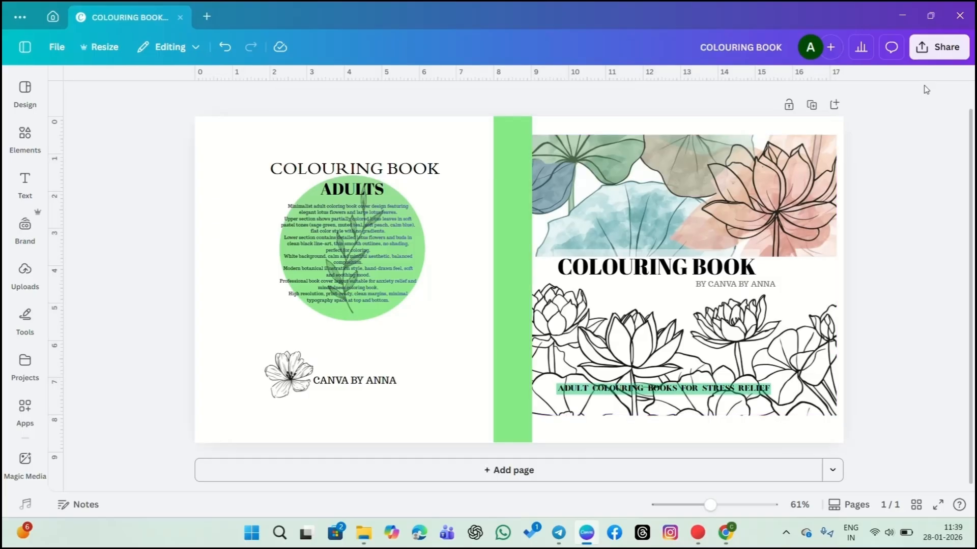
Step: Download the cover as a flattened PDF Print file with the CMYK colour profile, saved as COLOURING BOOK in Downloads
click(935, 47)
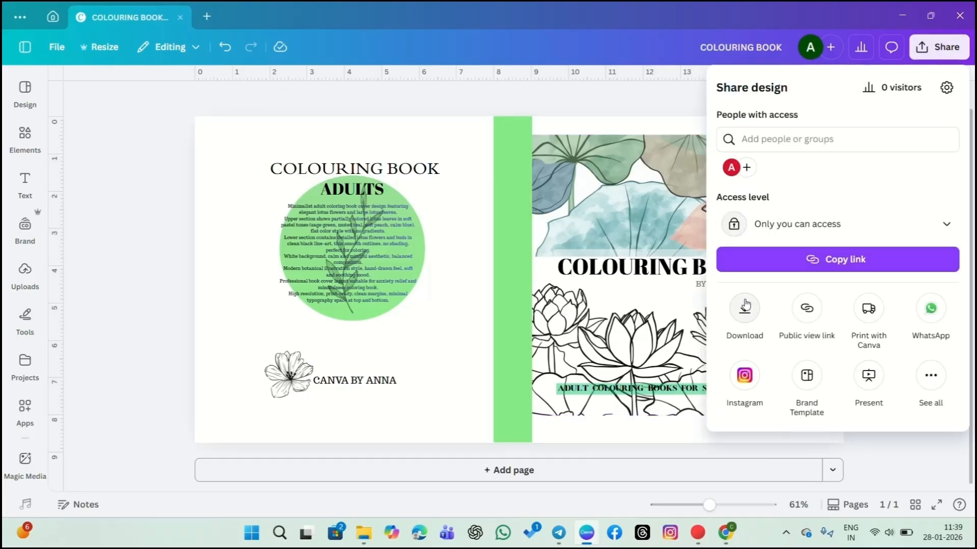
click(747, 308)
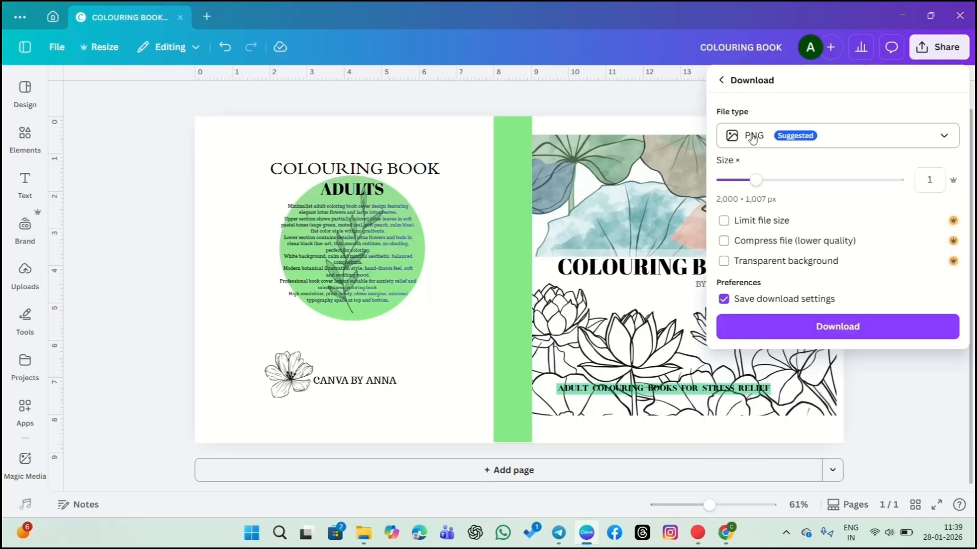
click(941, 136)
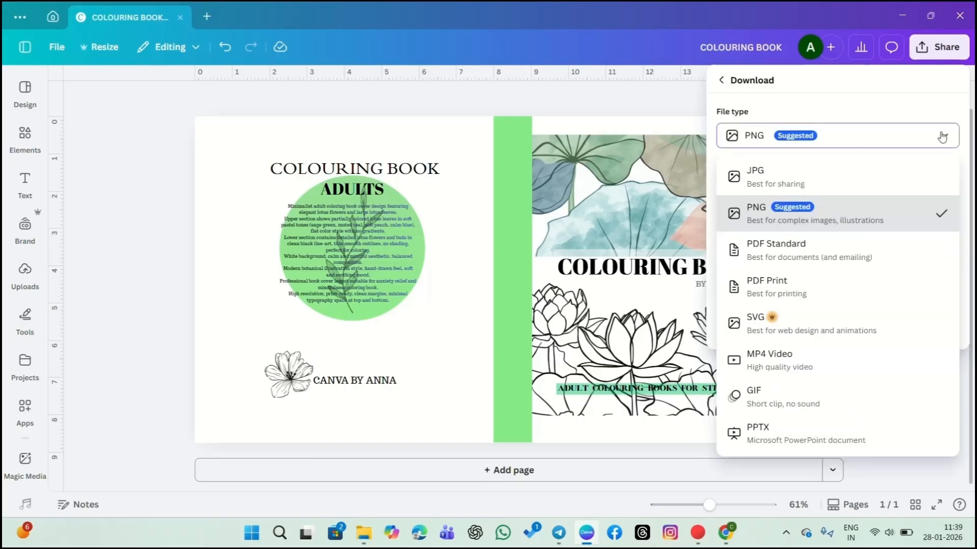
click(800, 282)
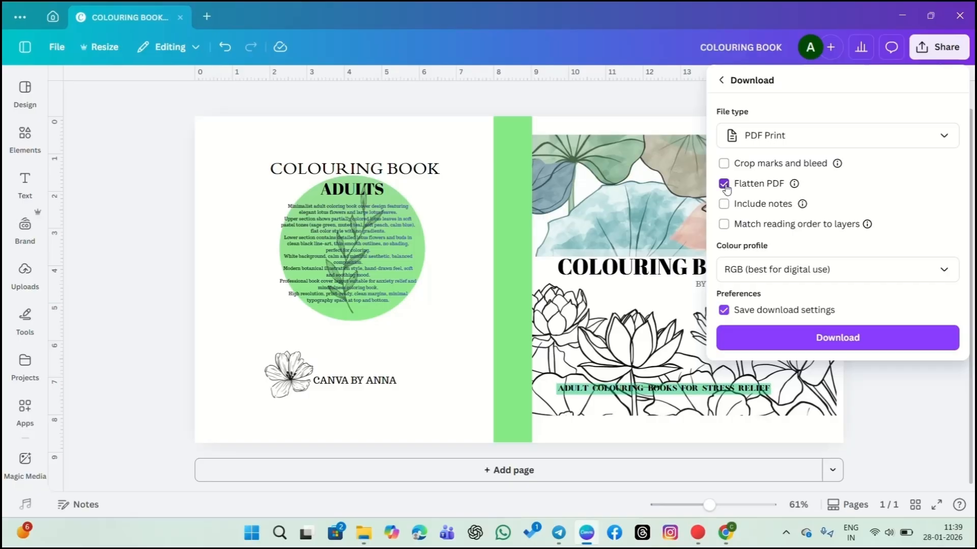
click(942, 270)
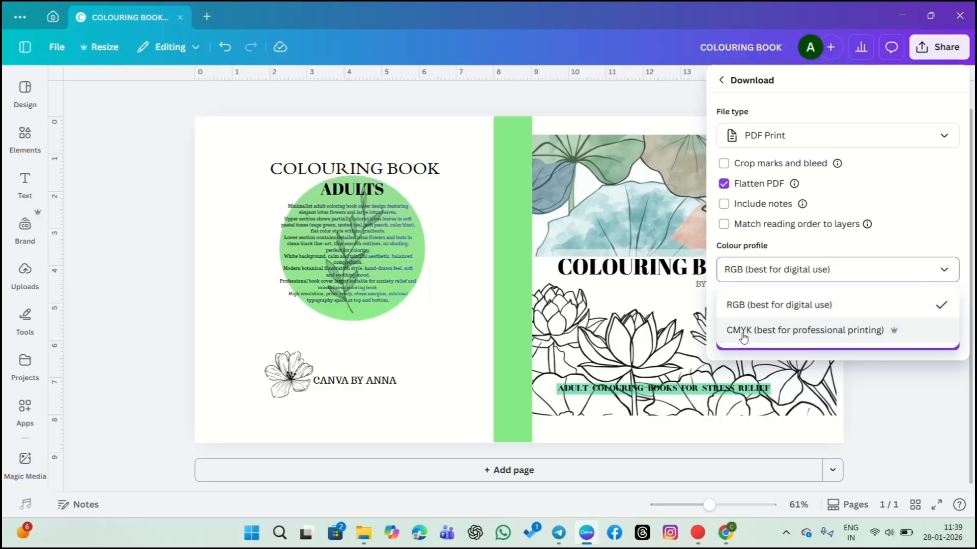
click(801, 332)
click(843, 339)
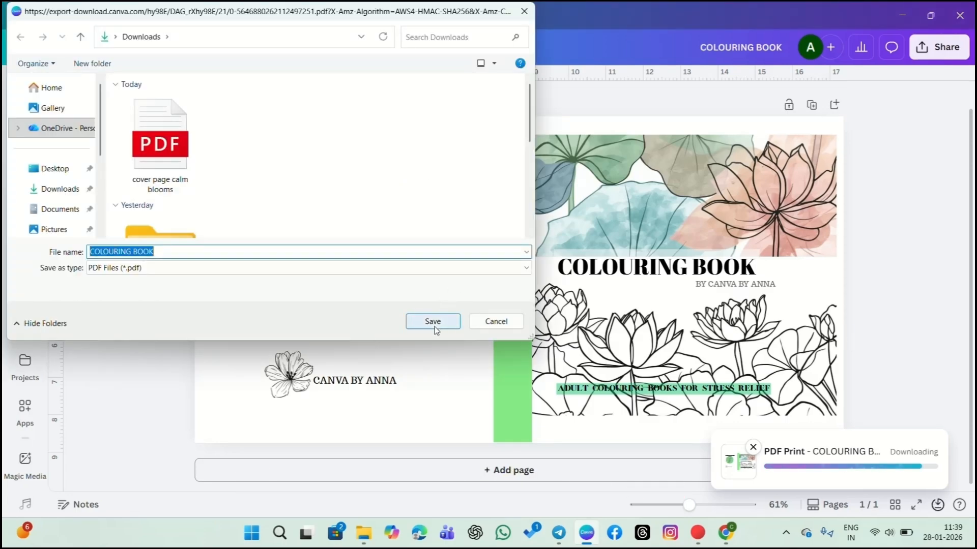
click(433, 323)
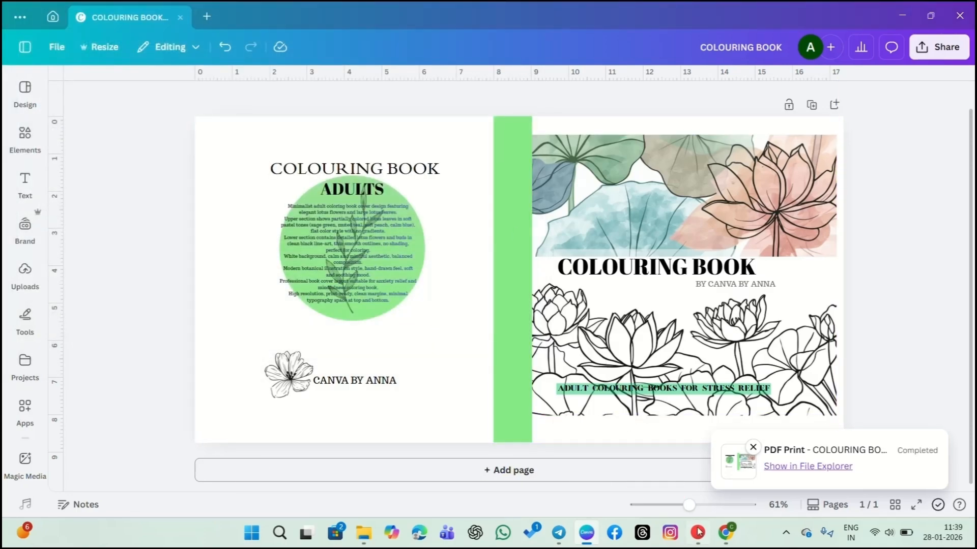